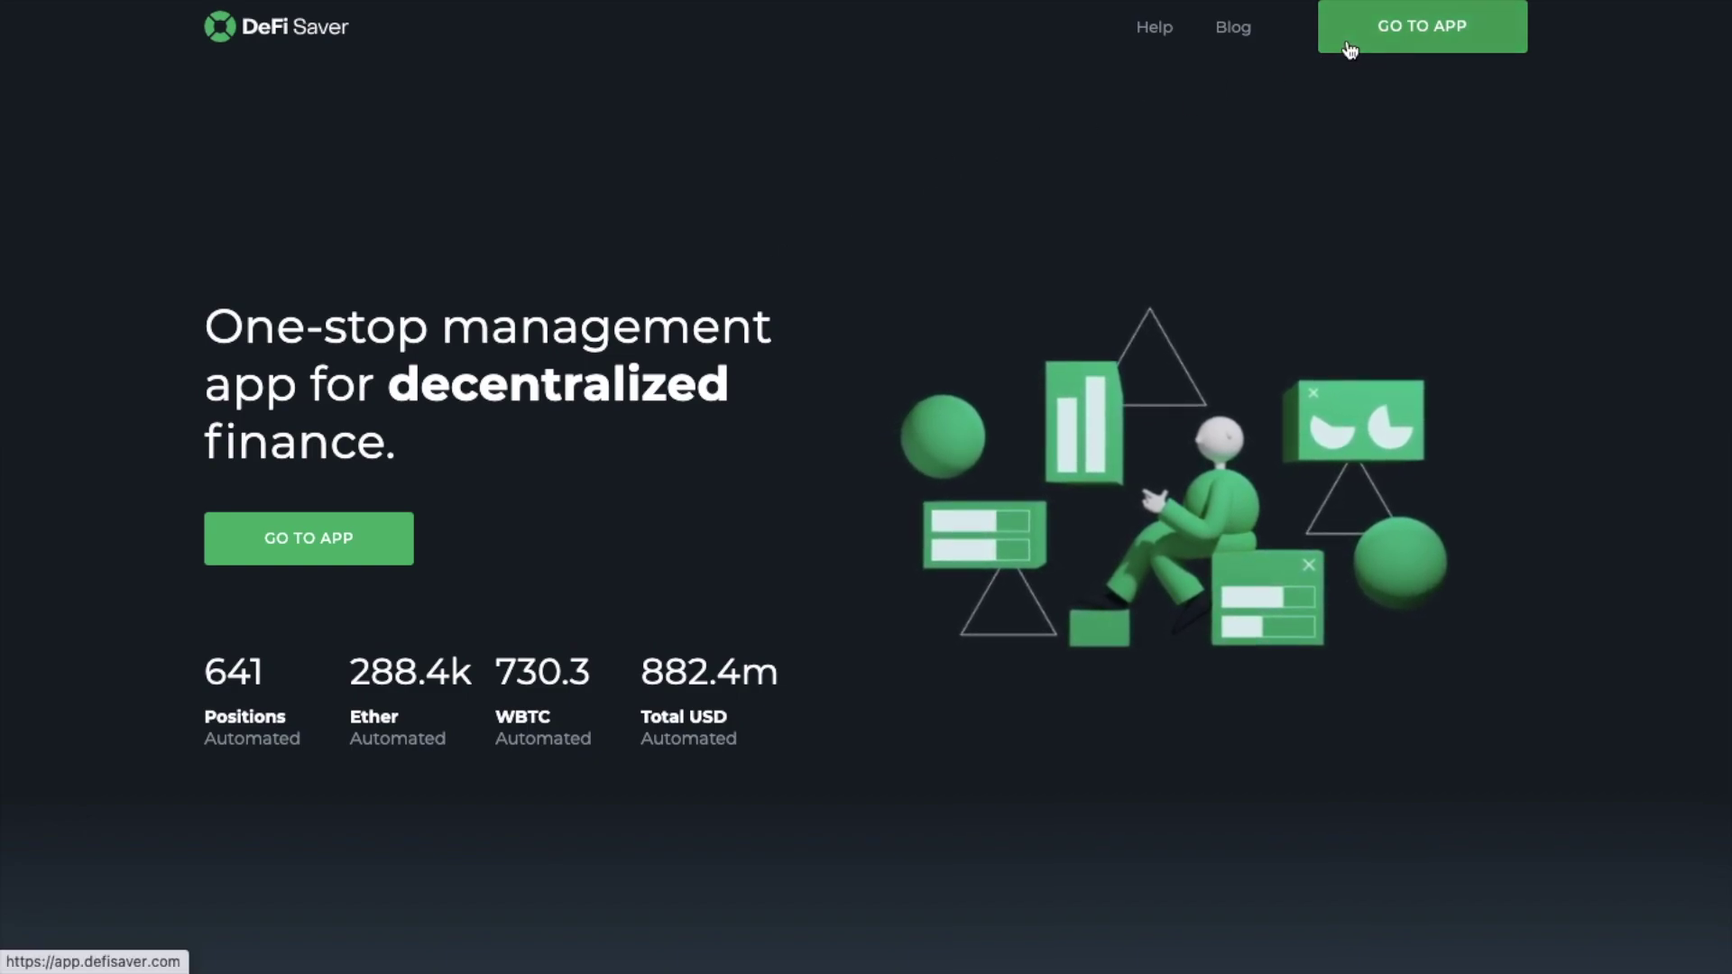
Step: Enter the DeFi Saver app from the landing page to reach the Portfolio
click(1349, 49)
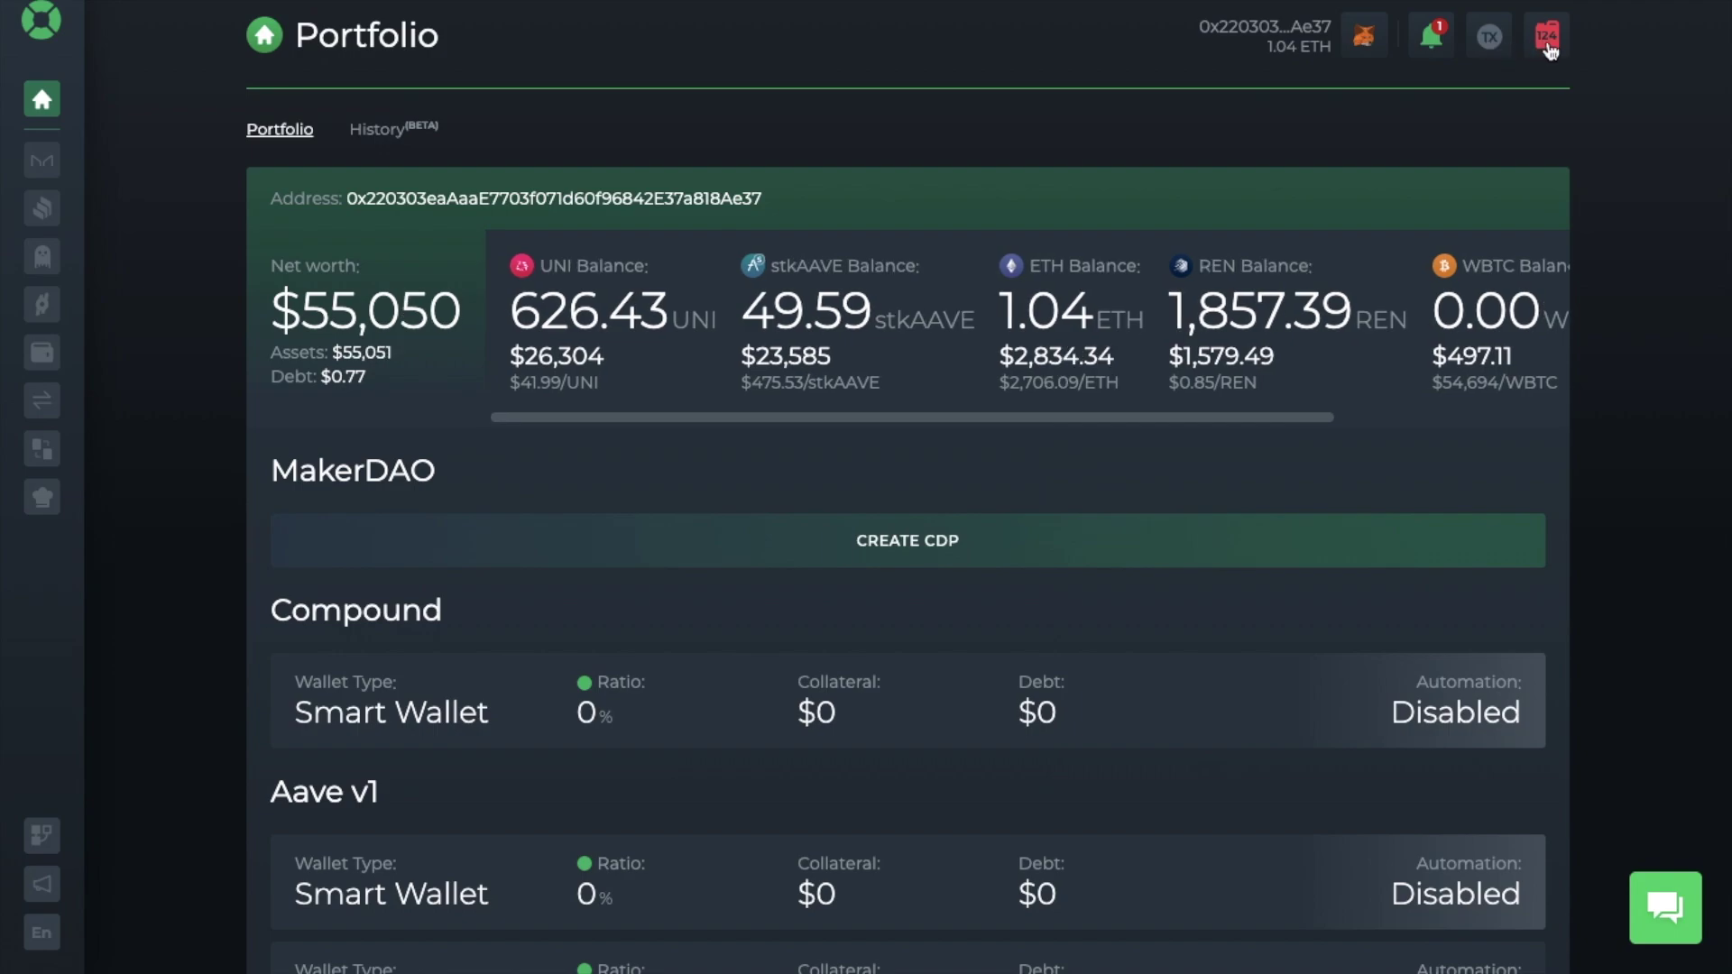
Step: Check the recommended gas prices, view the Net worth details and scroll through the token balance cards
click(1548, 43)
mouse_move(285, 314)
drag(527, 429, 451, 454)
scroll(490, 502, down, 2)
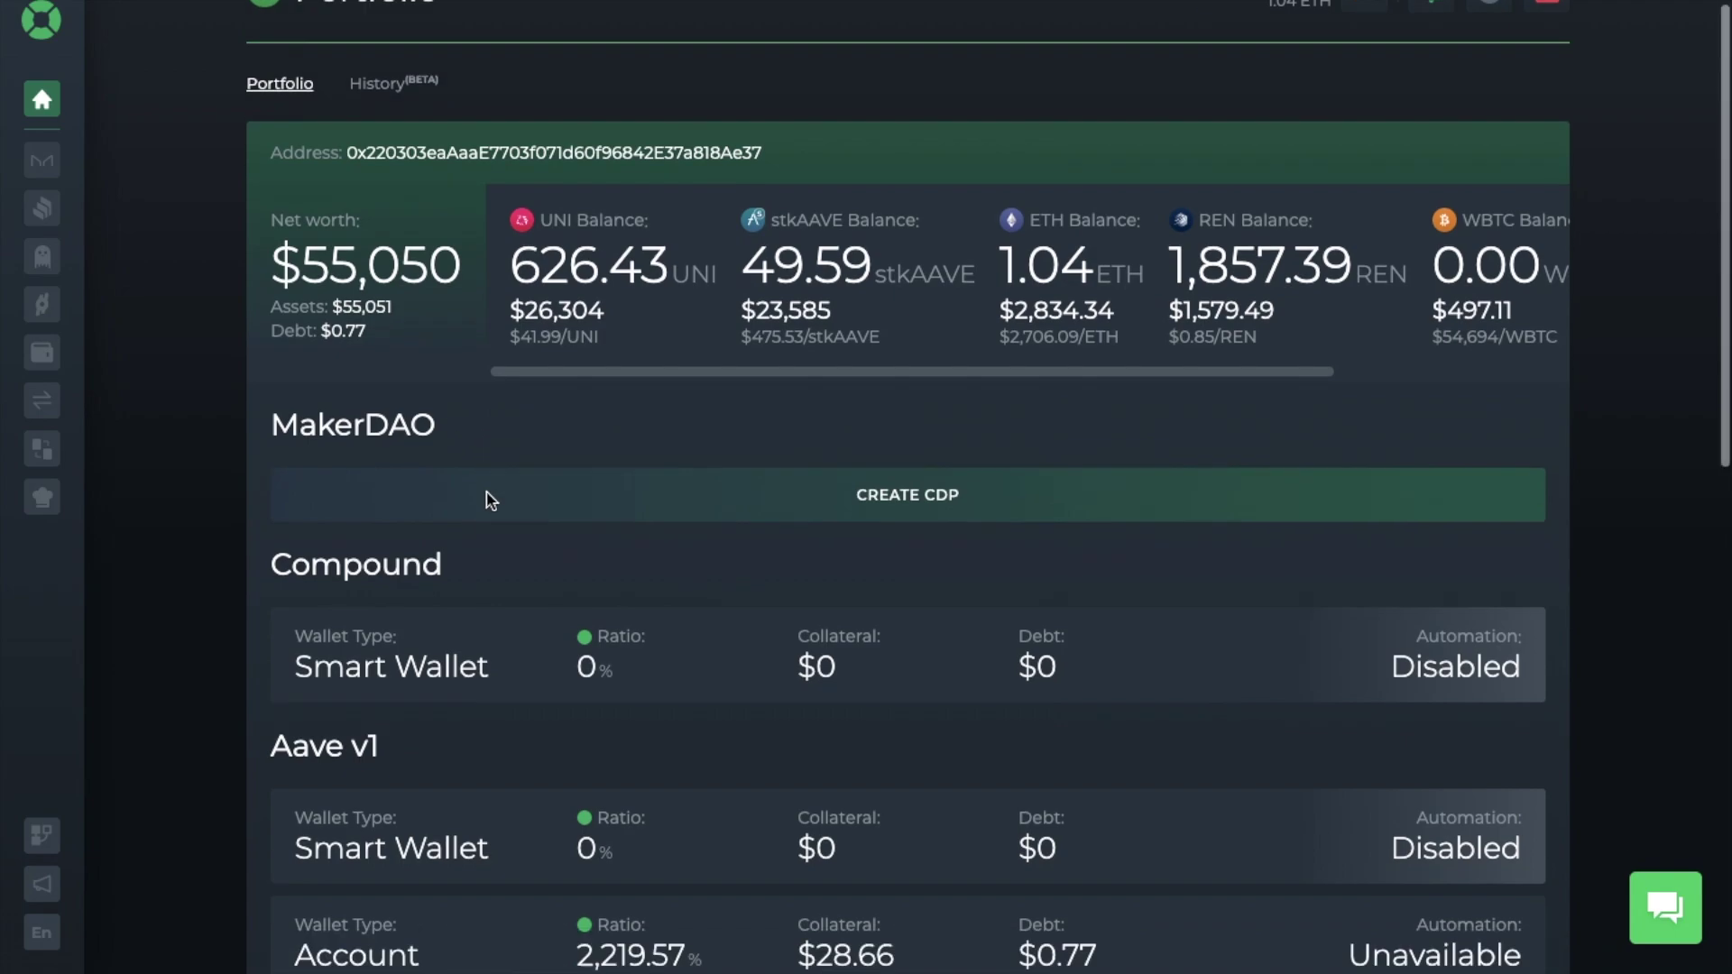
scroll(489, 503, down, 2)
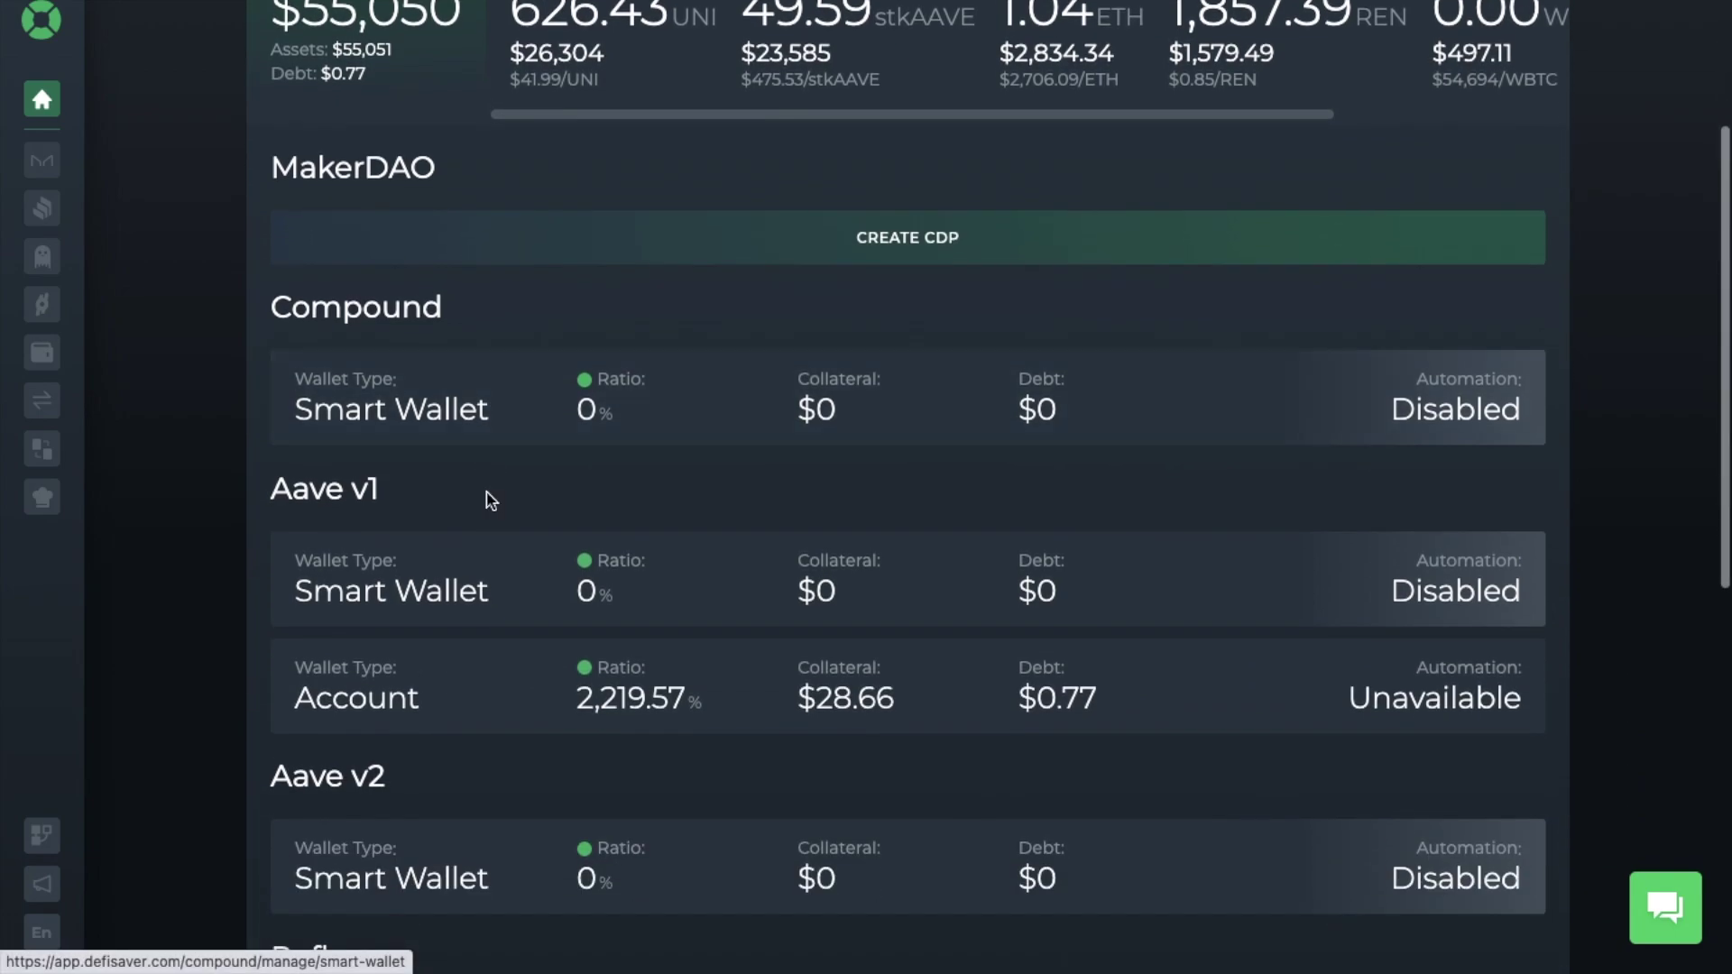
scroll(490, 502, down, 2)
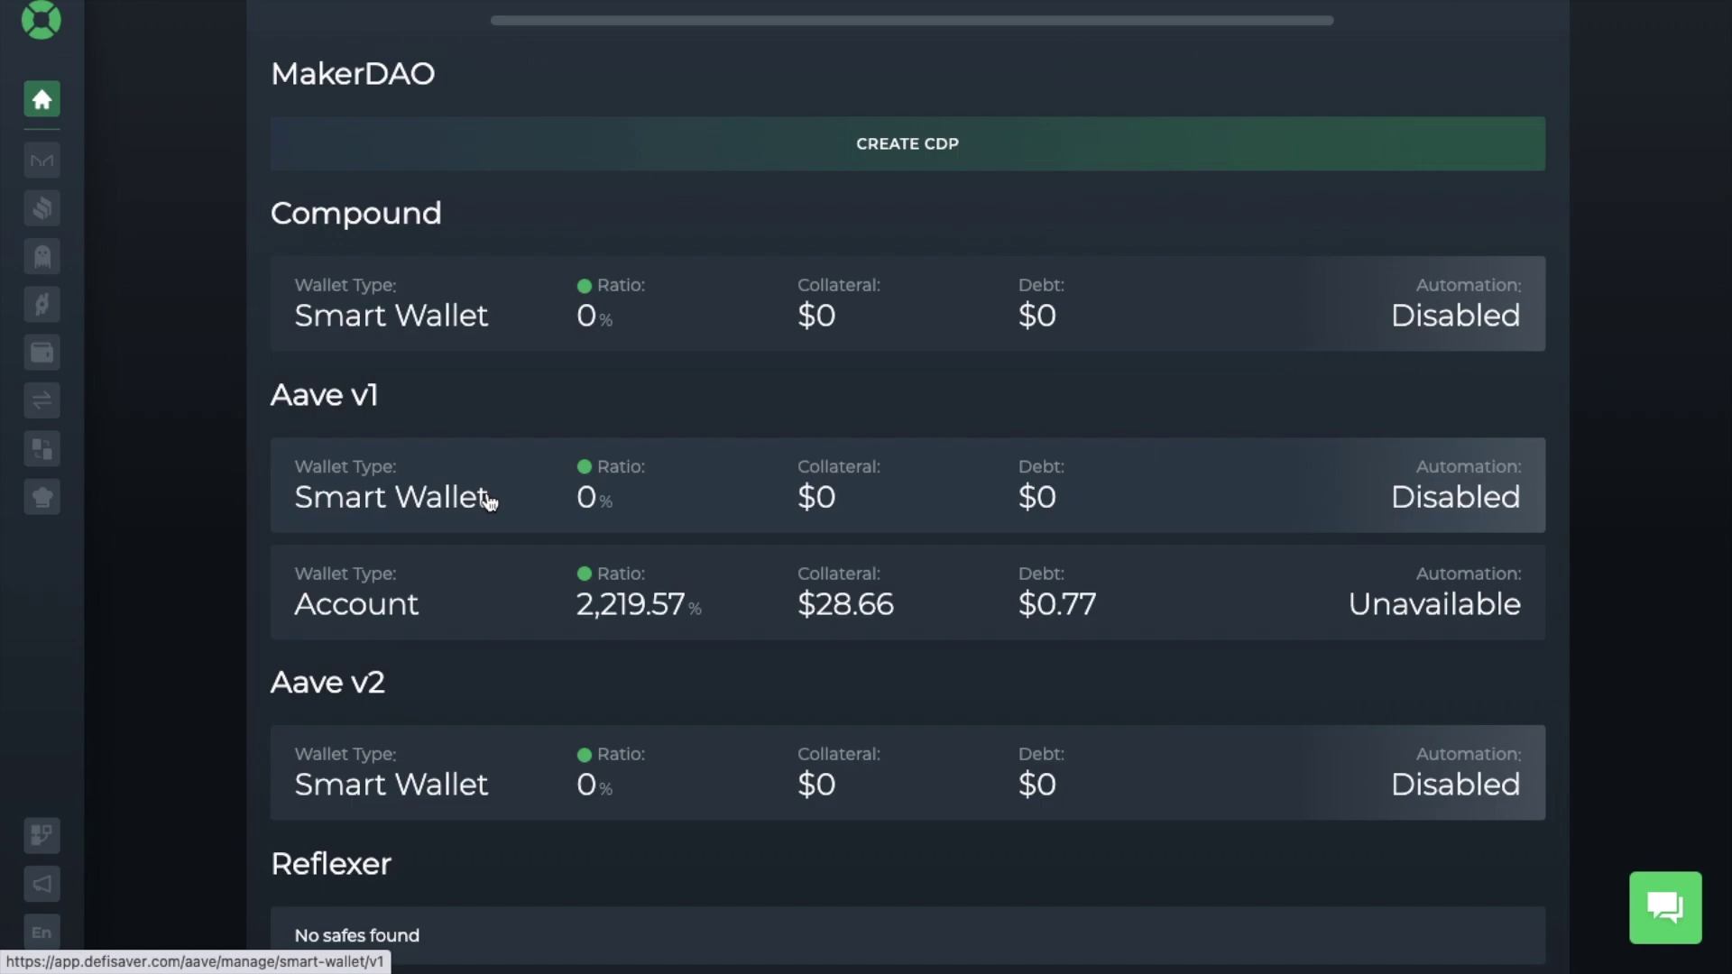
scroll(489, 502, down, 4)
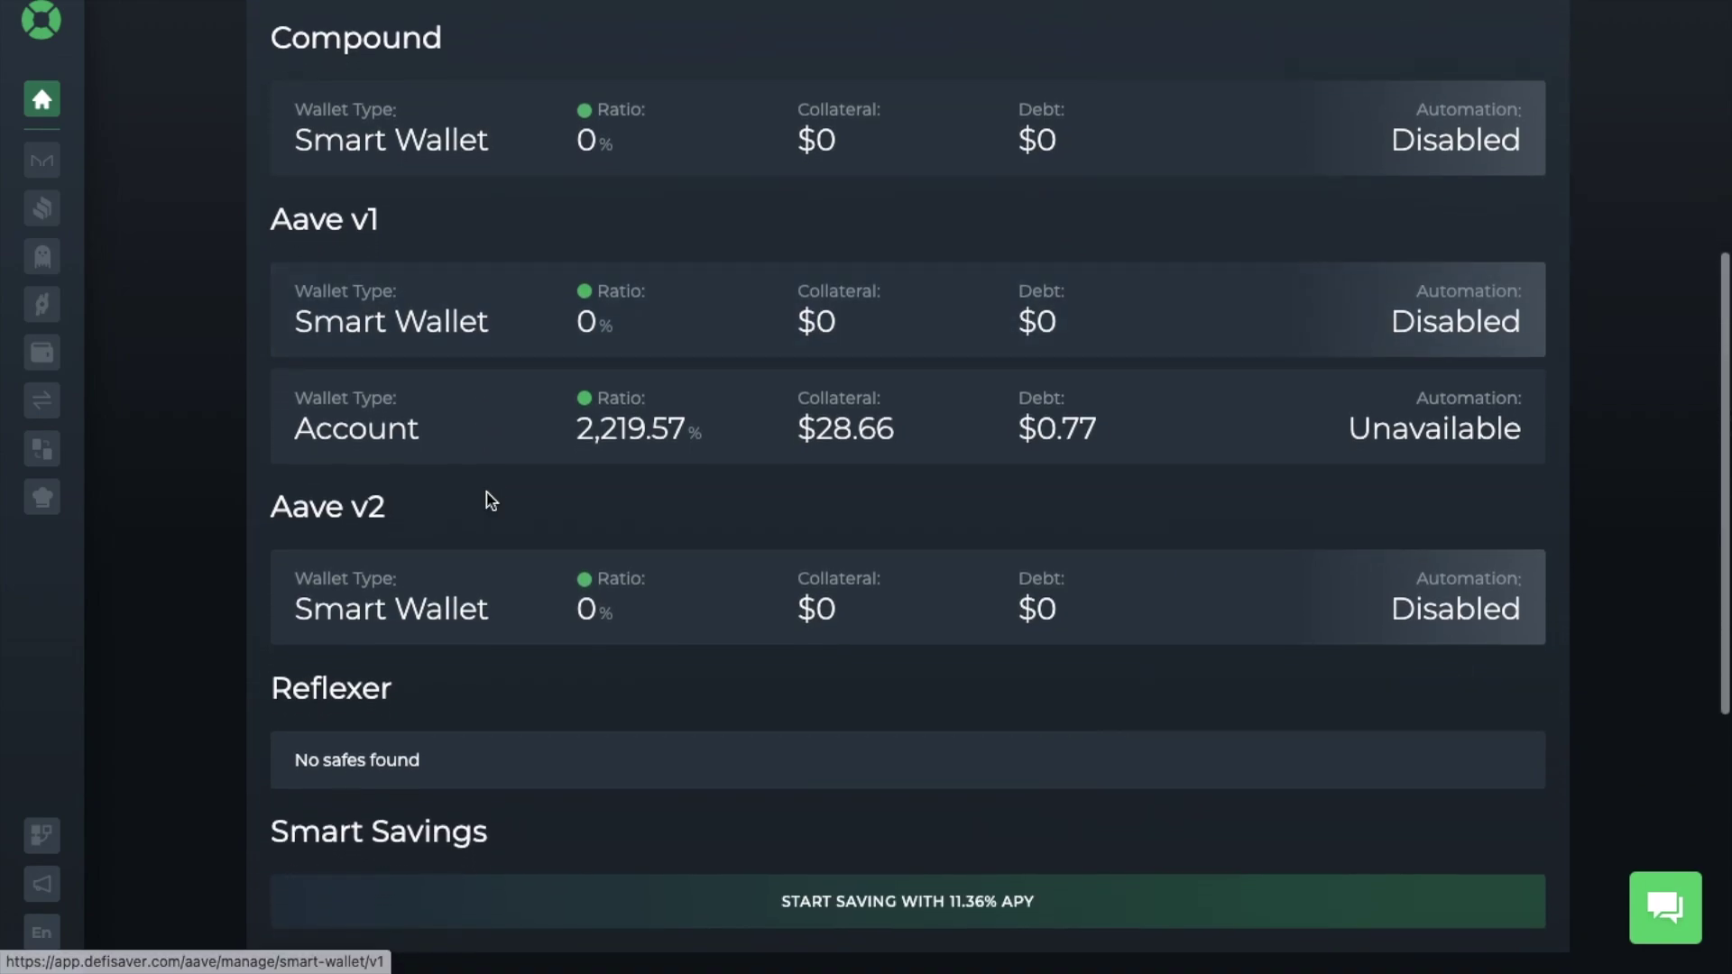
scroll(490, 501, down, 2)
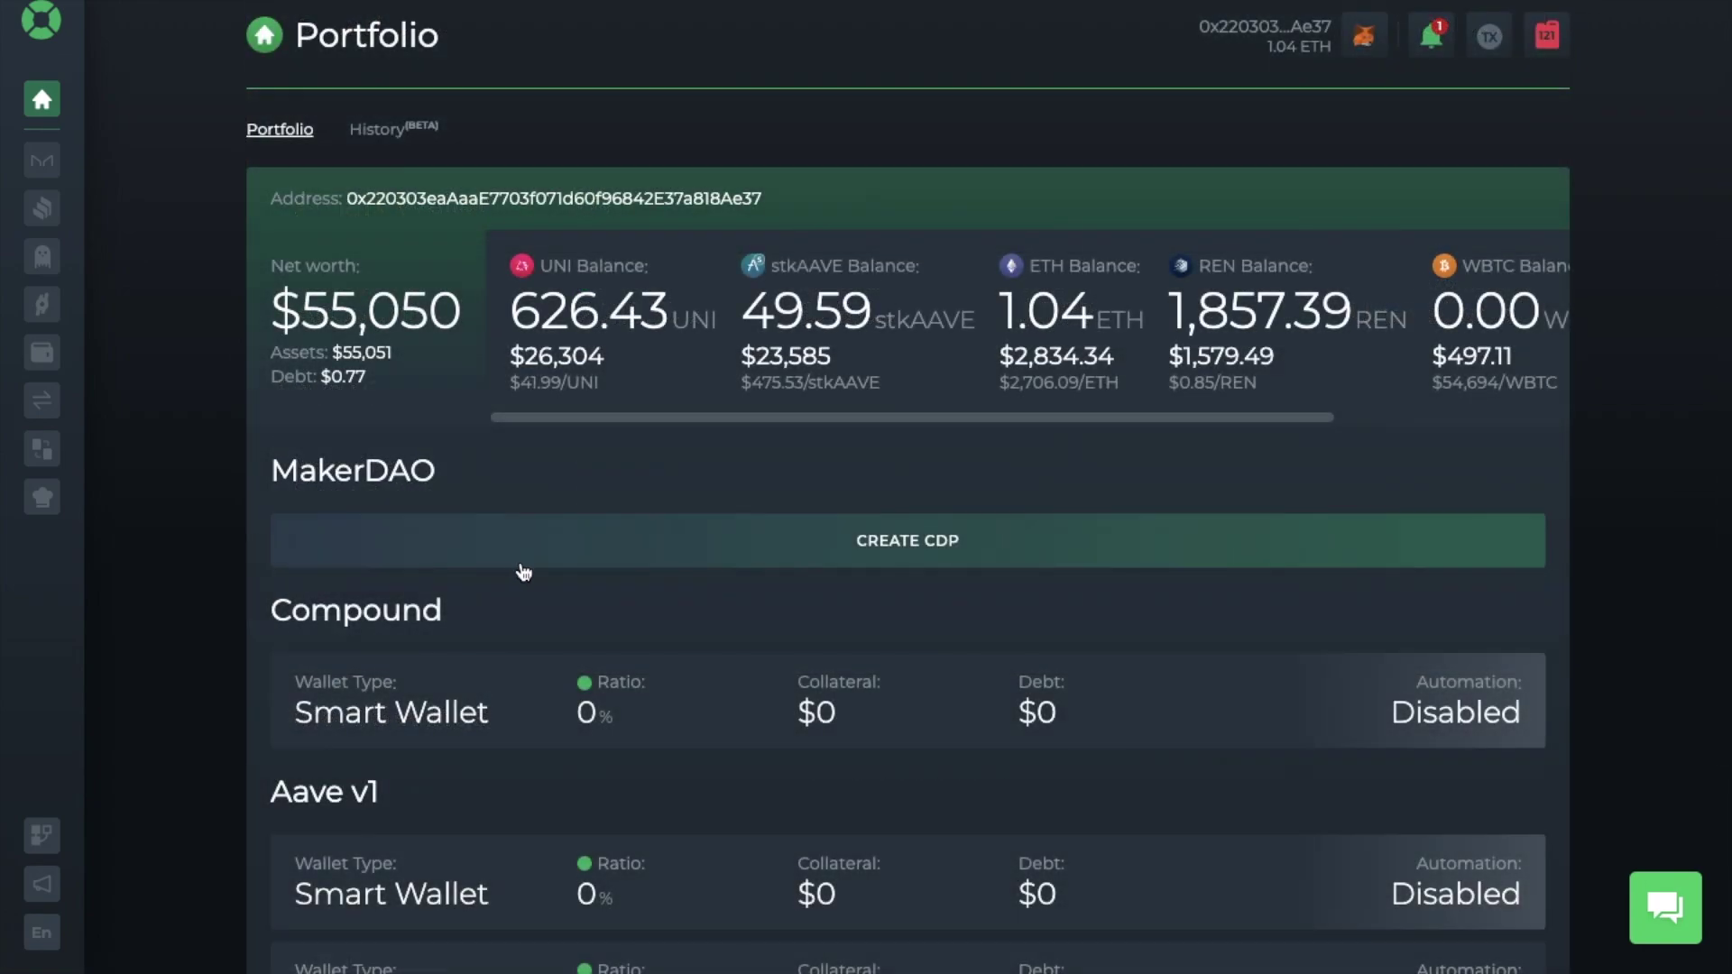
scroll(577, 731, down, 3)
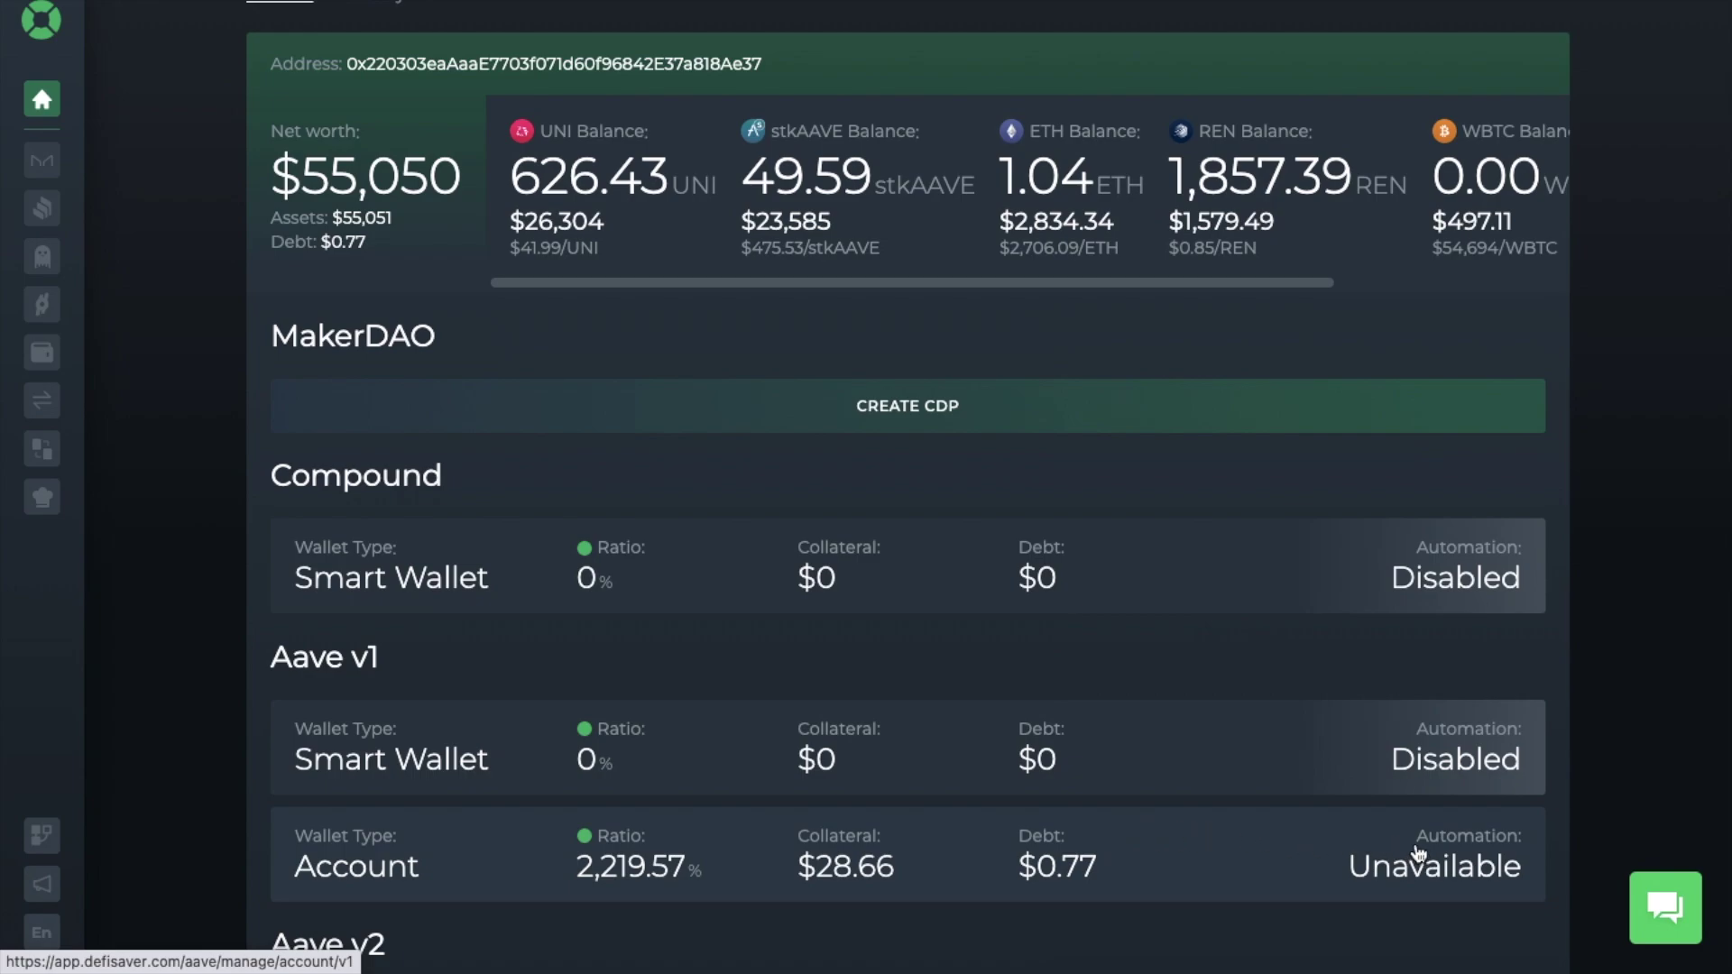
scroll(1325, 754, up, 2)
scroll(1324, 753, up, 1)
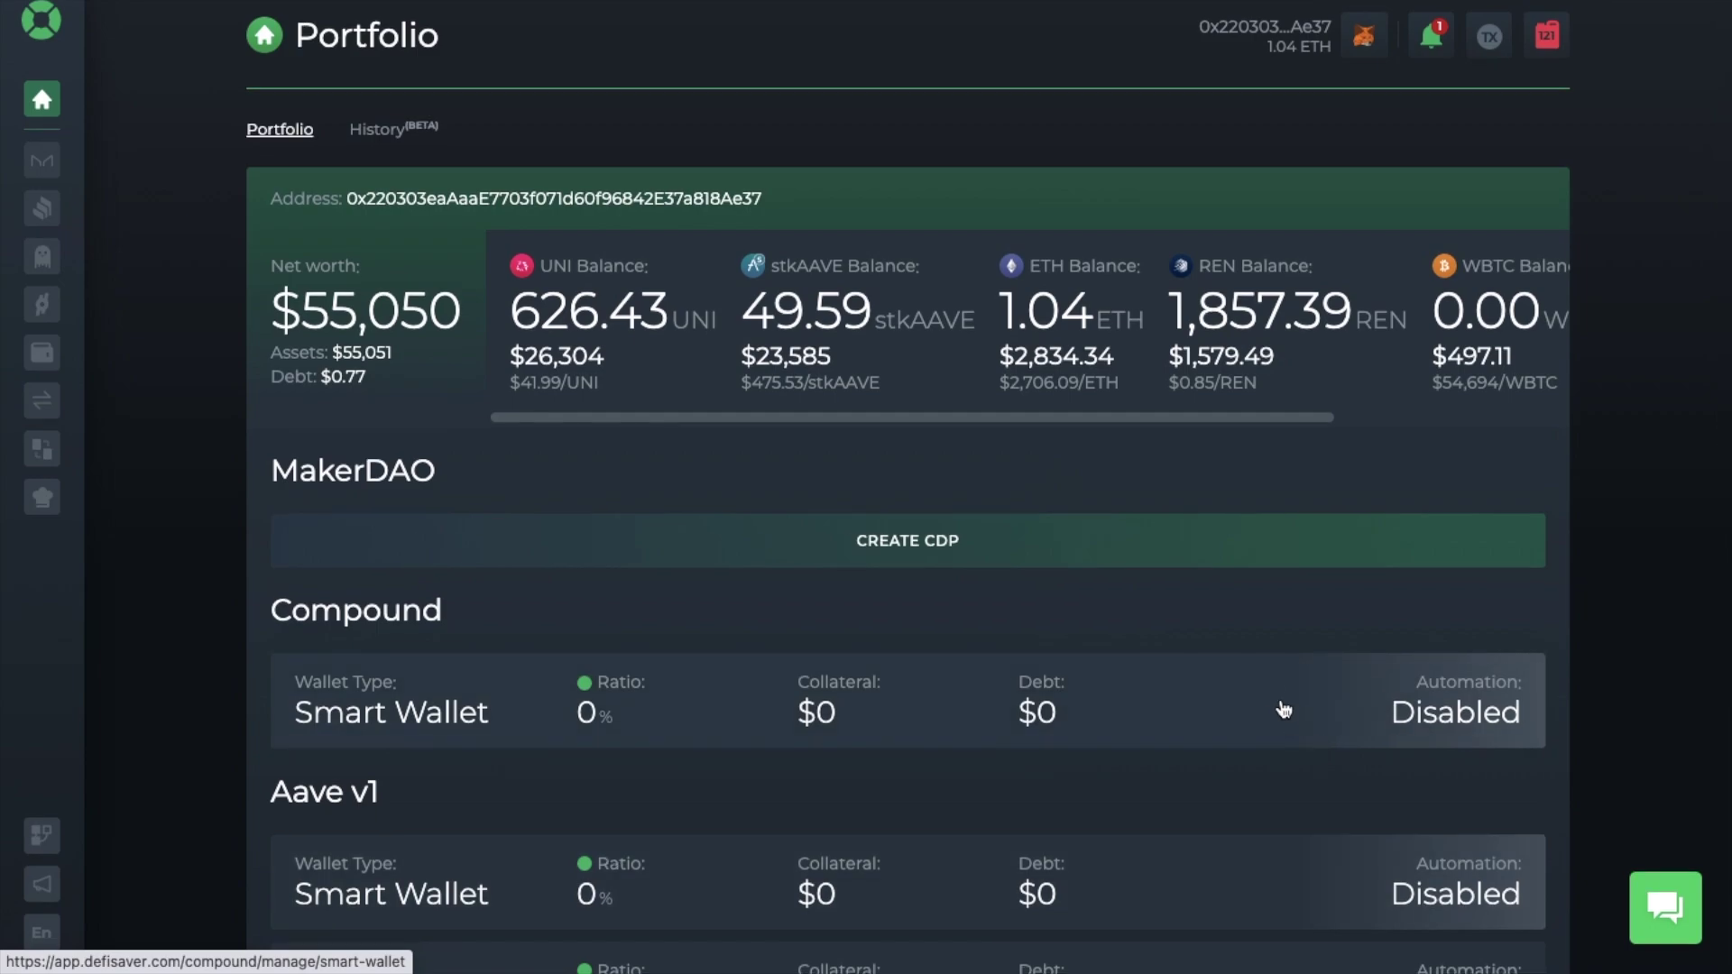
Step: Start a new ETH-A MakerDAO CDP and bring up the wallet connection options
click(1150, 568)
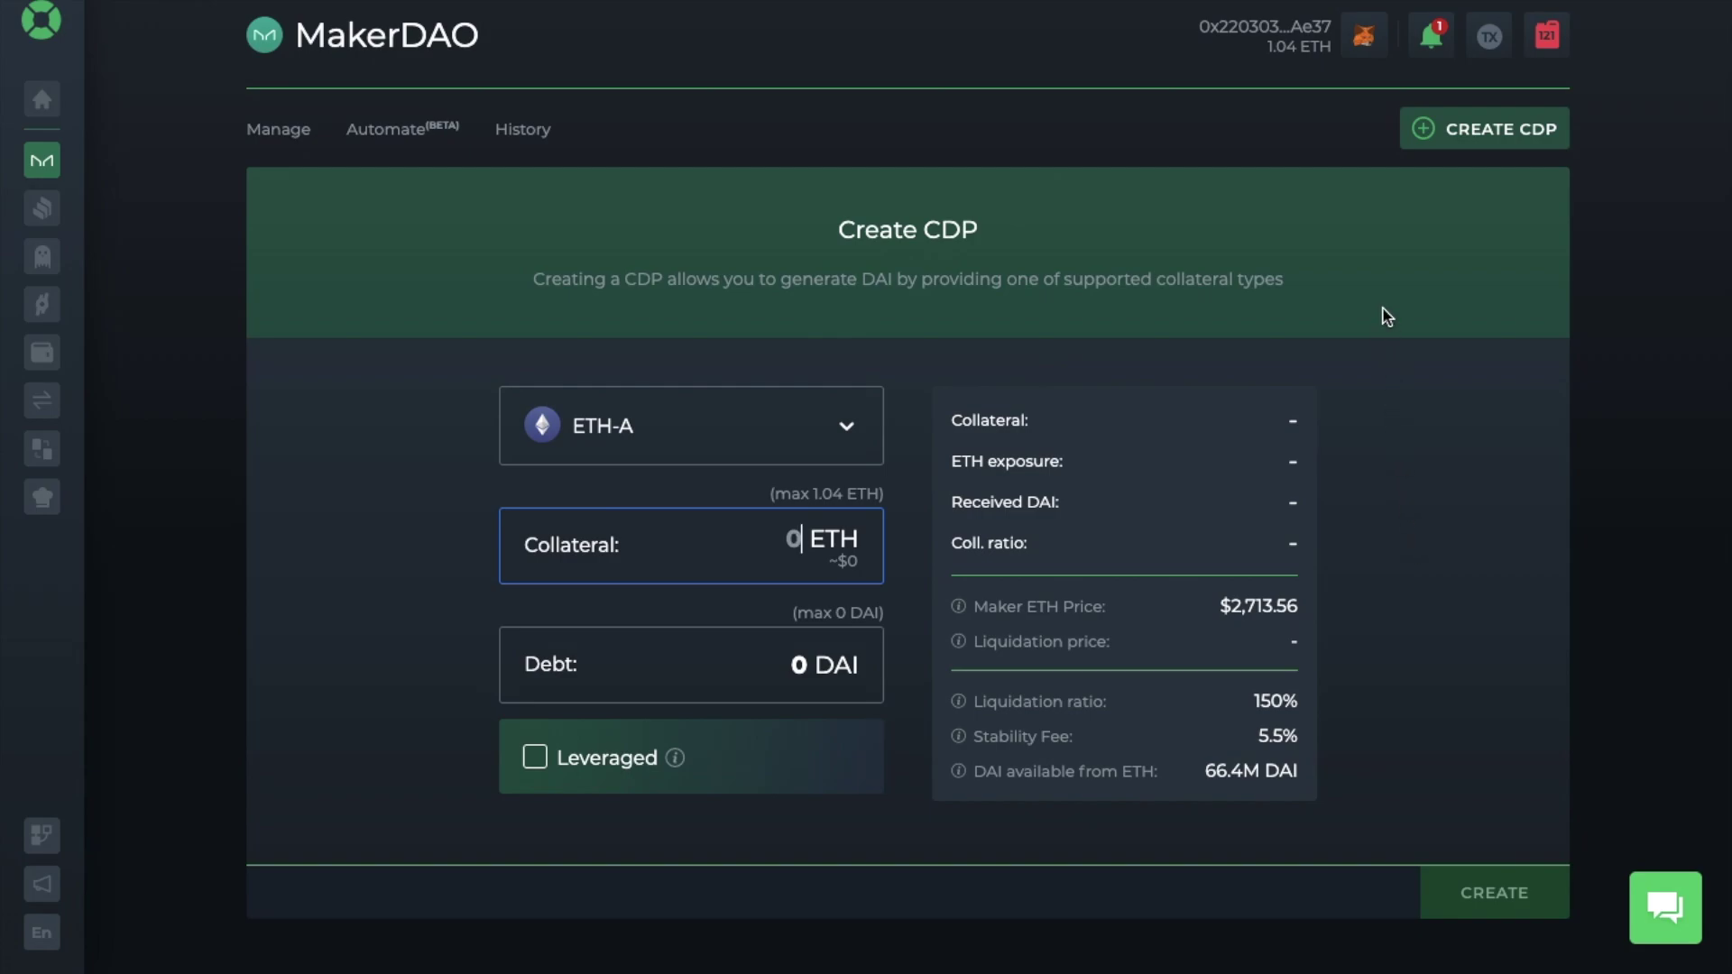
click(1365, 40)
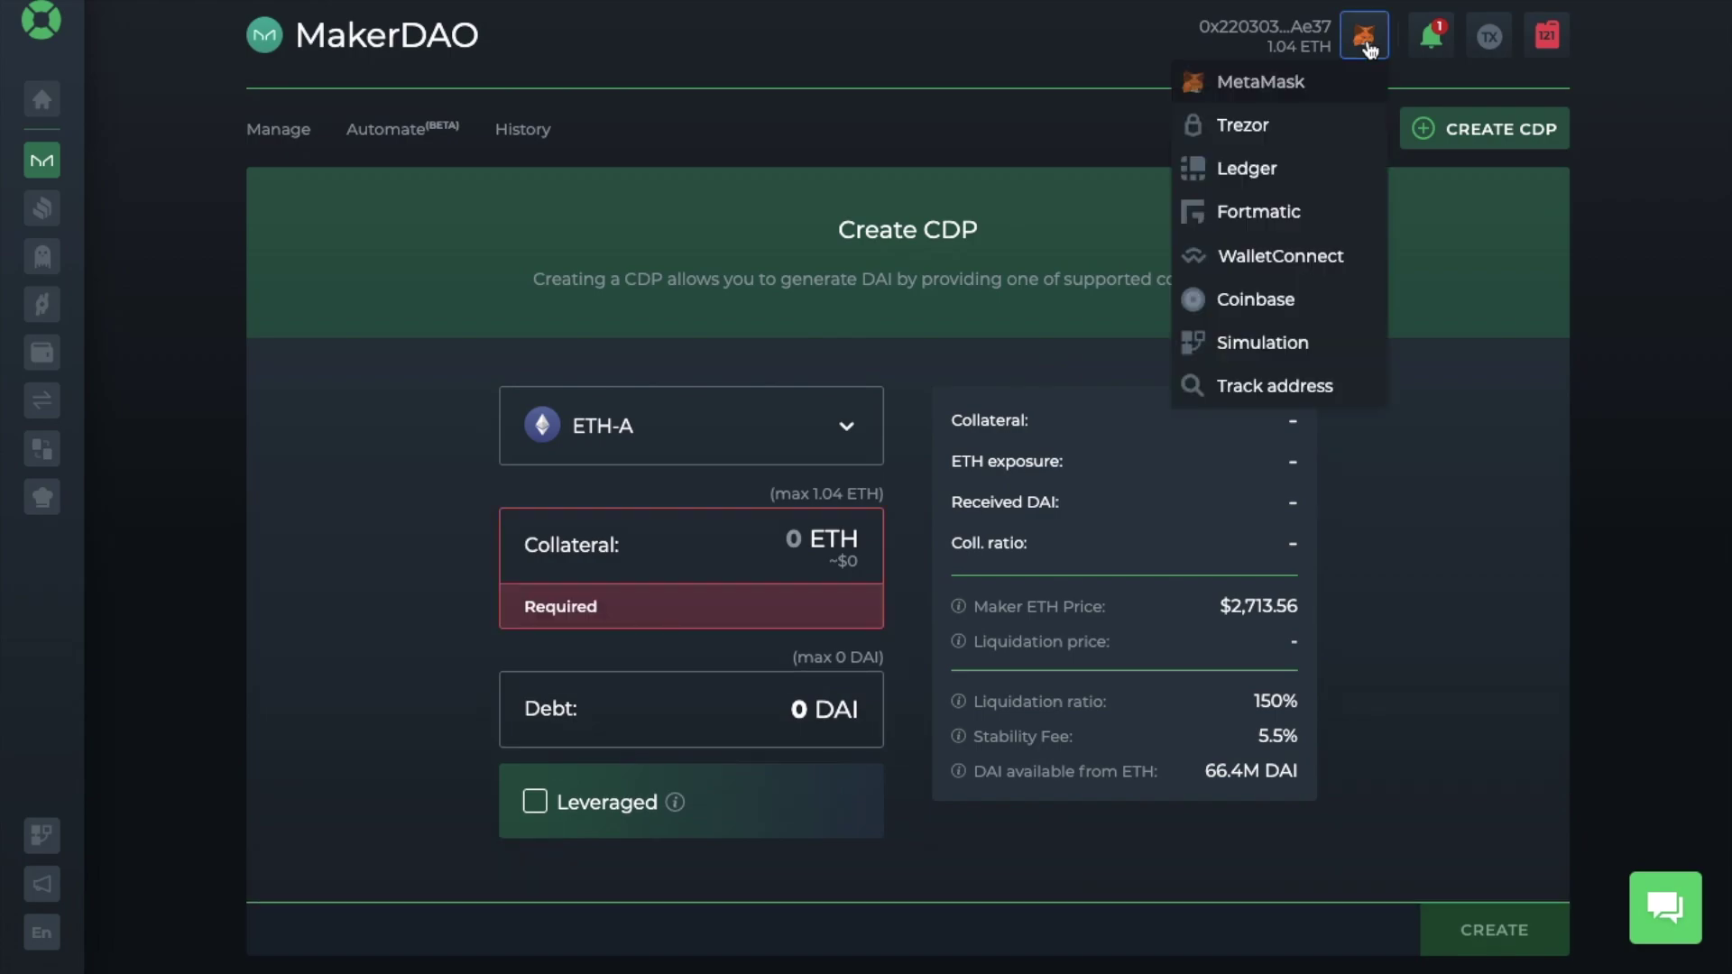
Step: Replace the real wallet with a new simulation account holding 100.00 ETH
click(1286, 352)
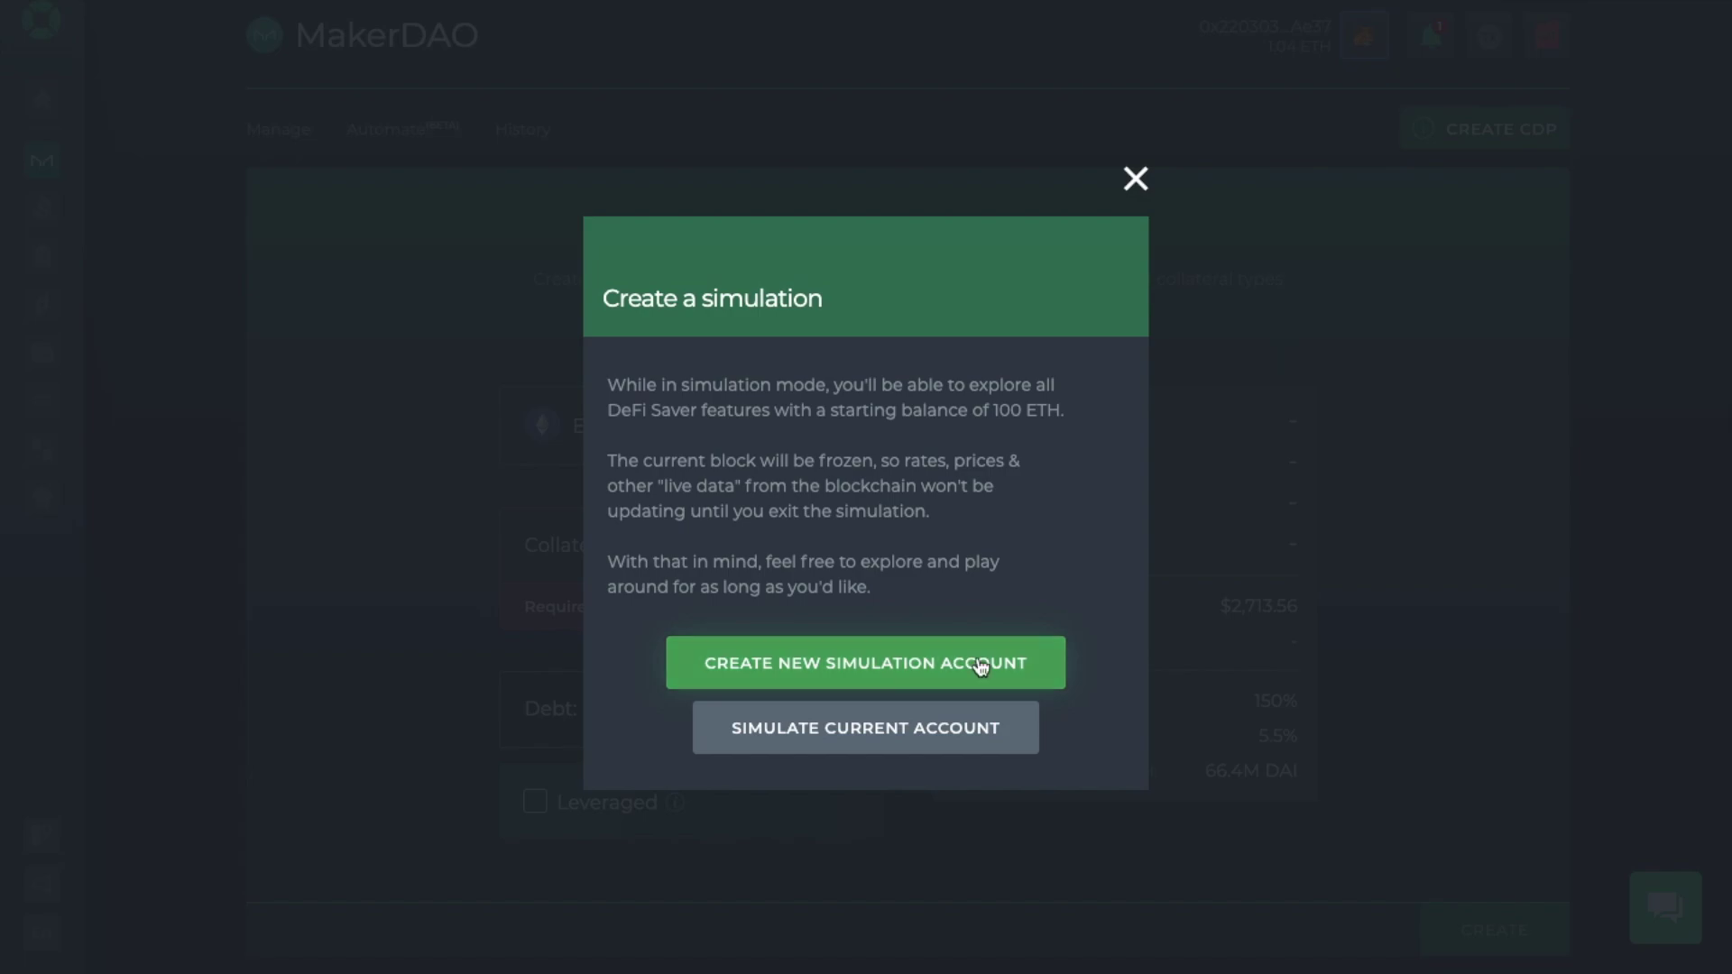
click(981, 664)
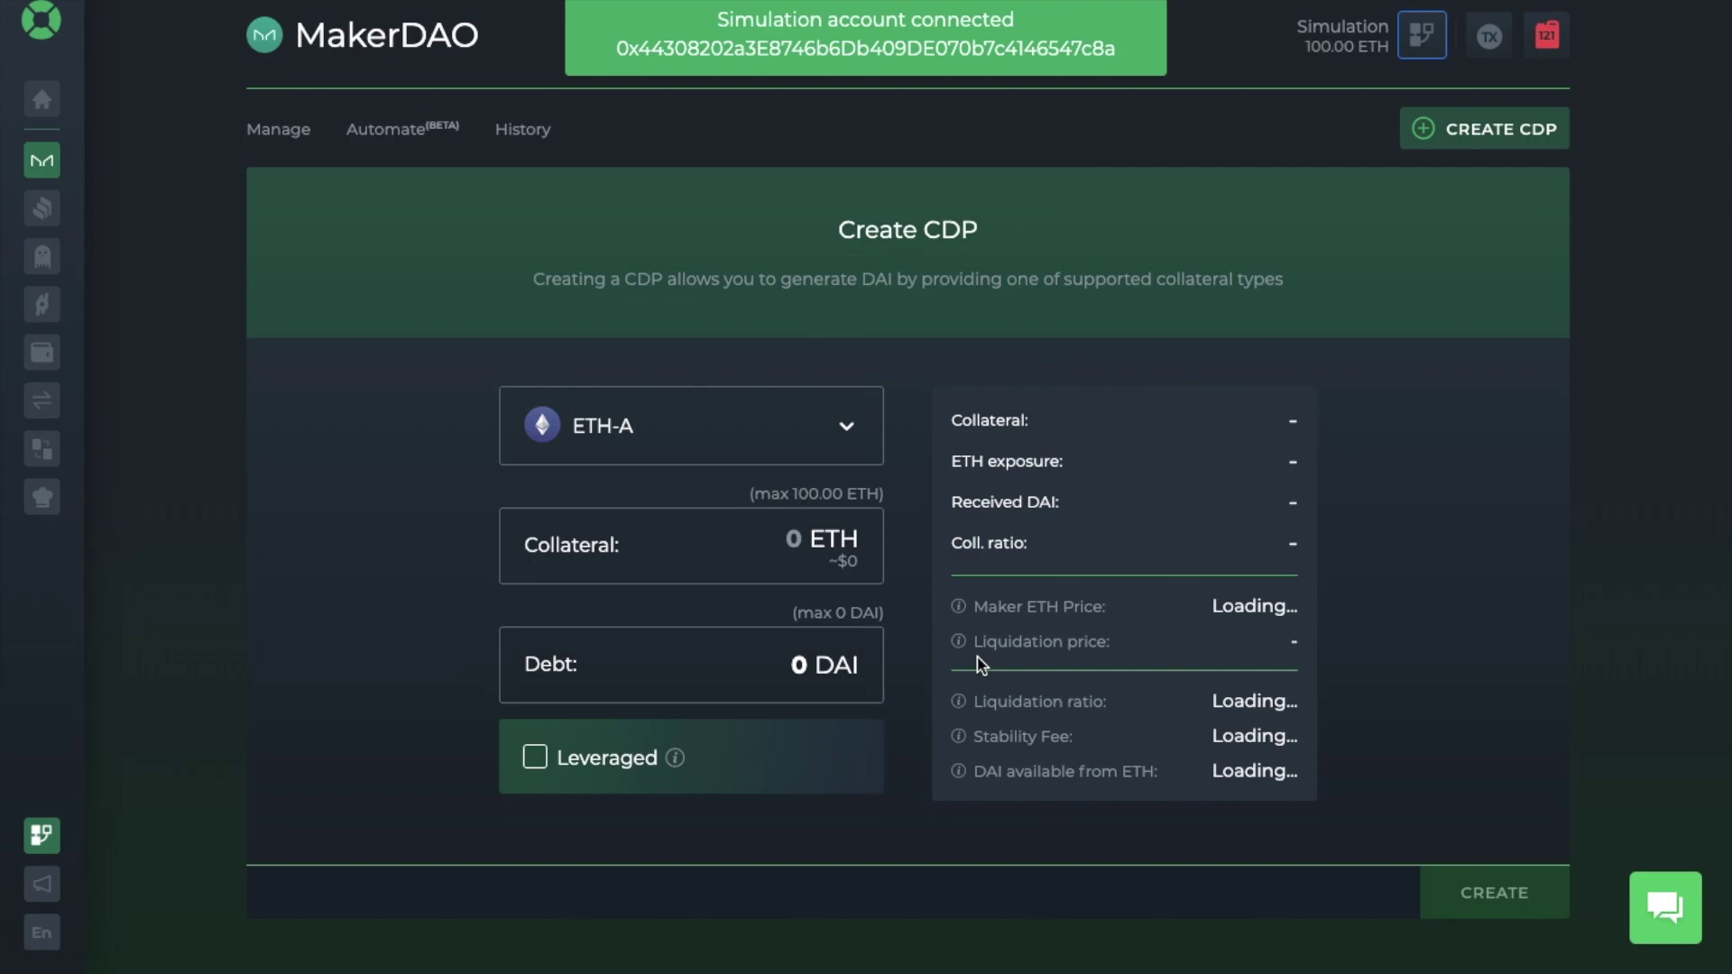
click(684, 531)
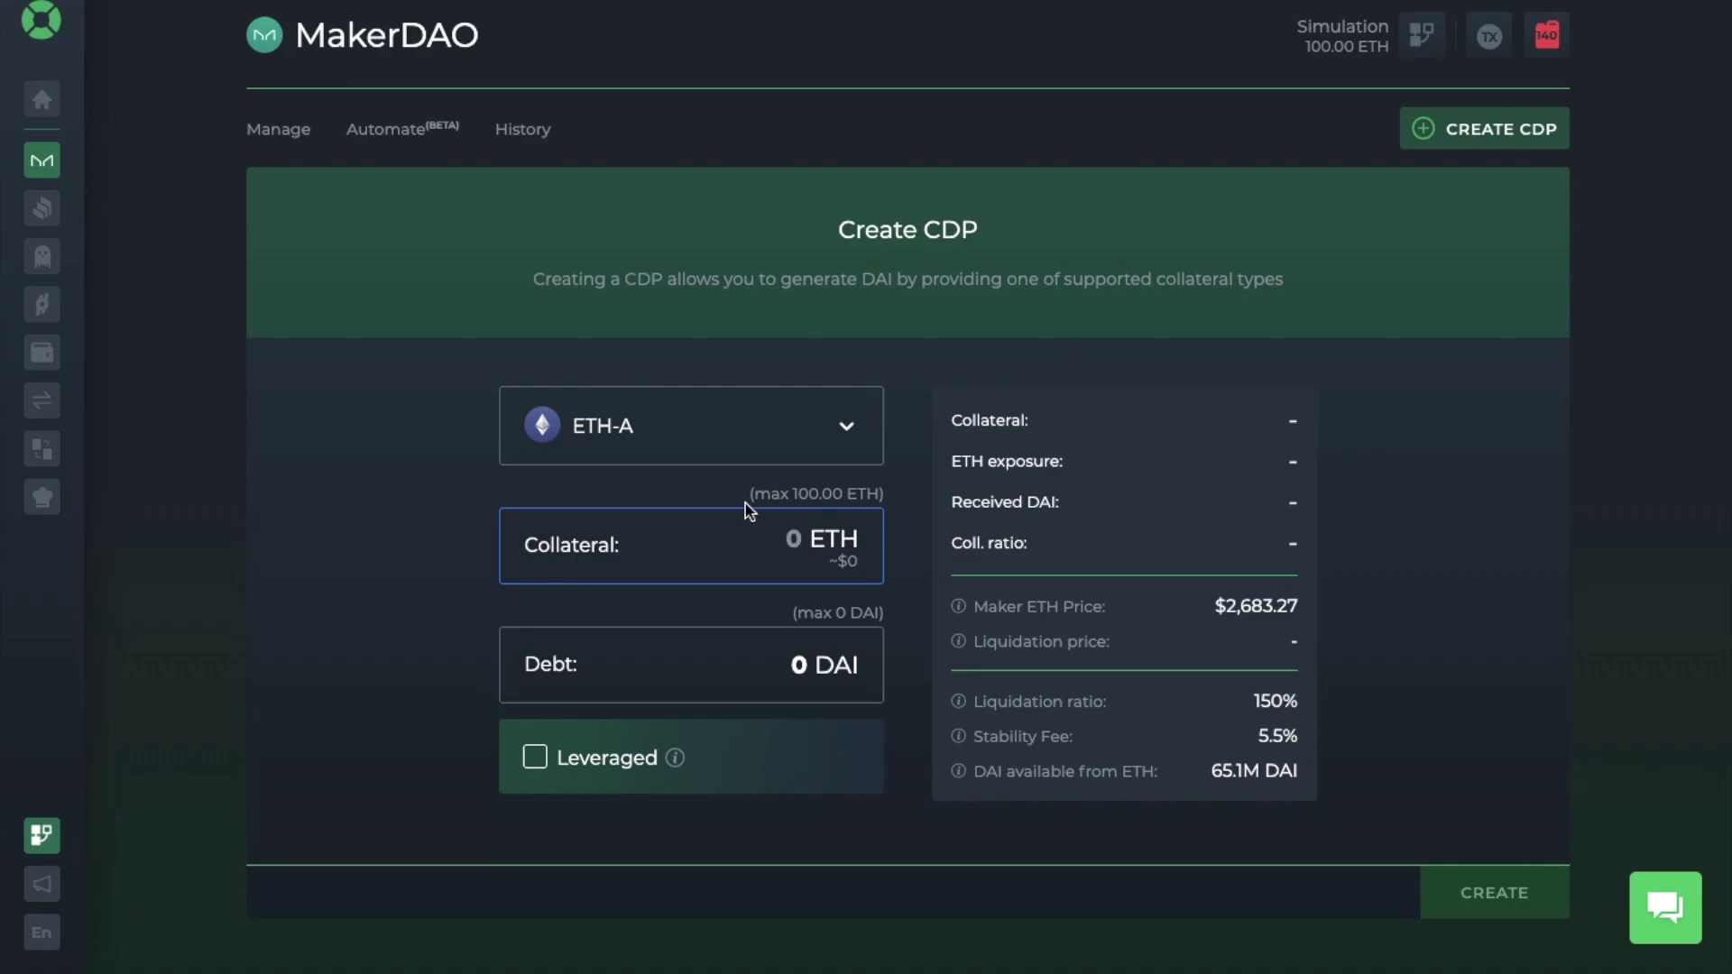
click(832, 437)
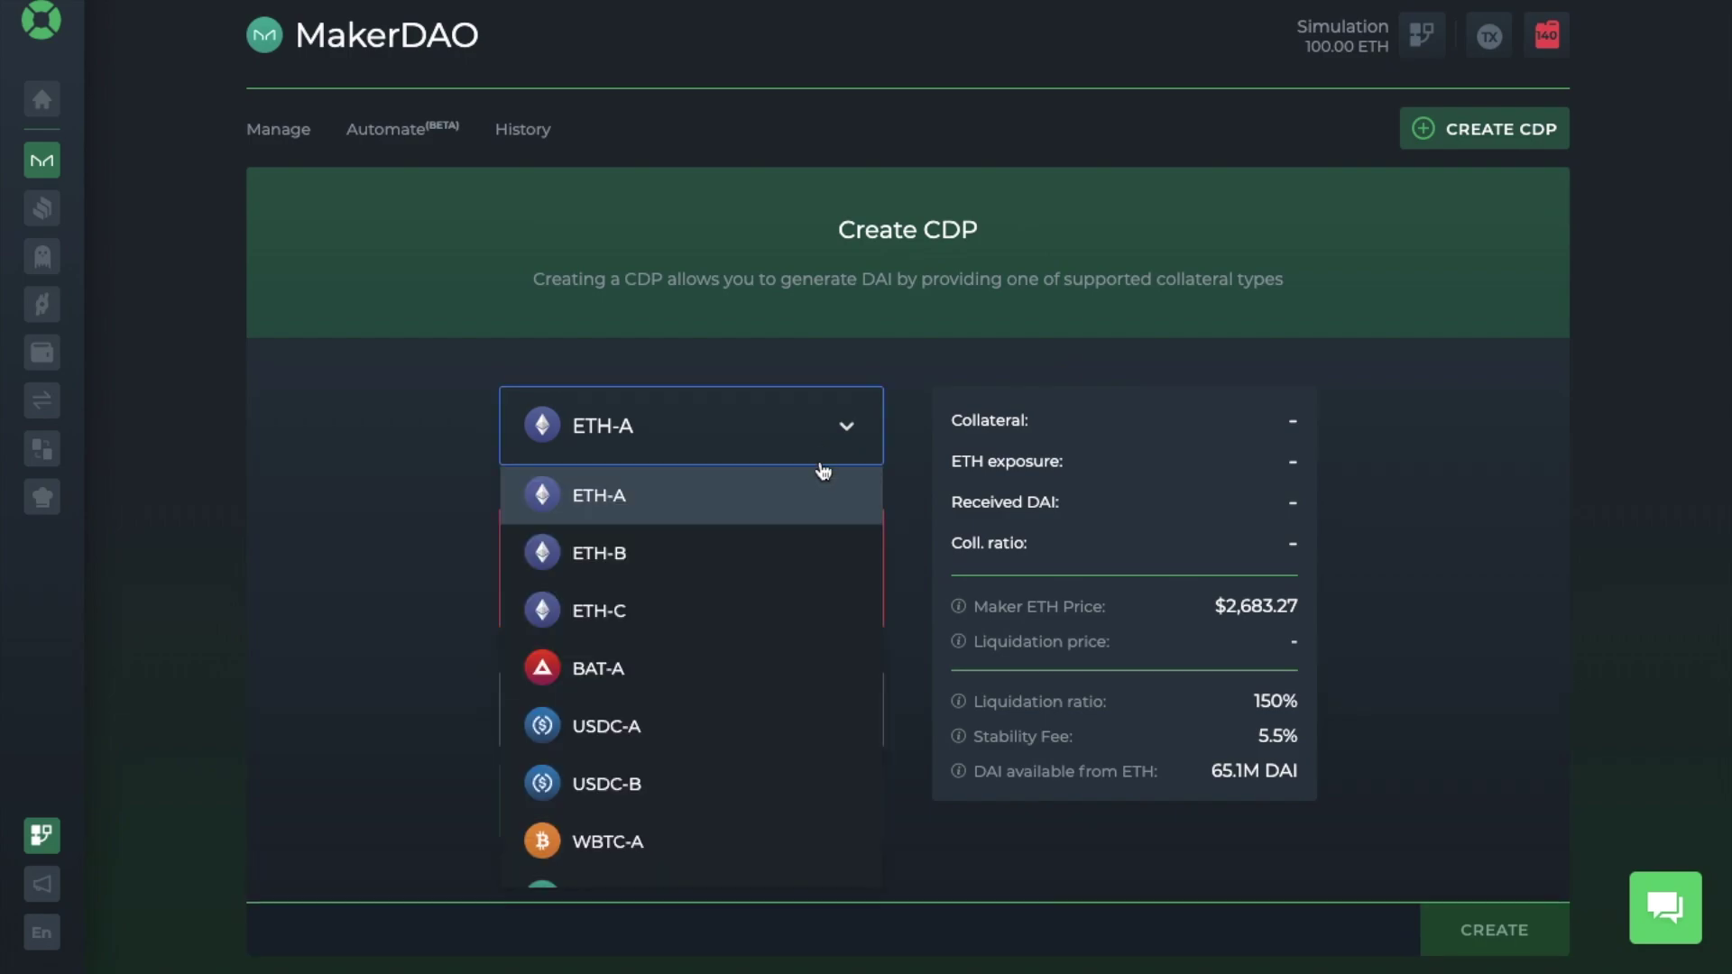
scroll(783, 690, down, 4)
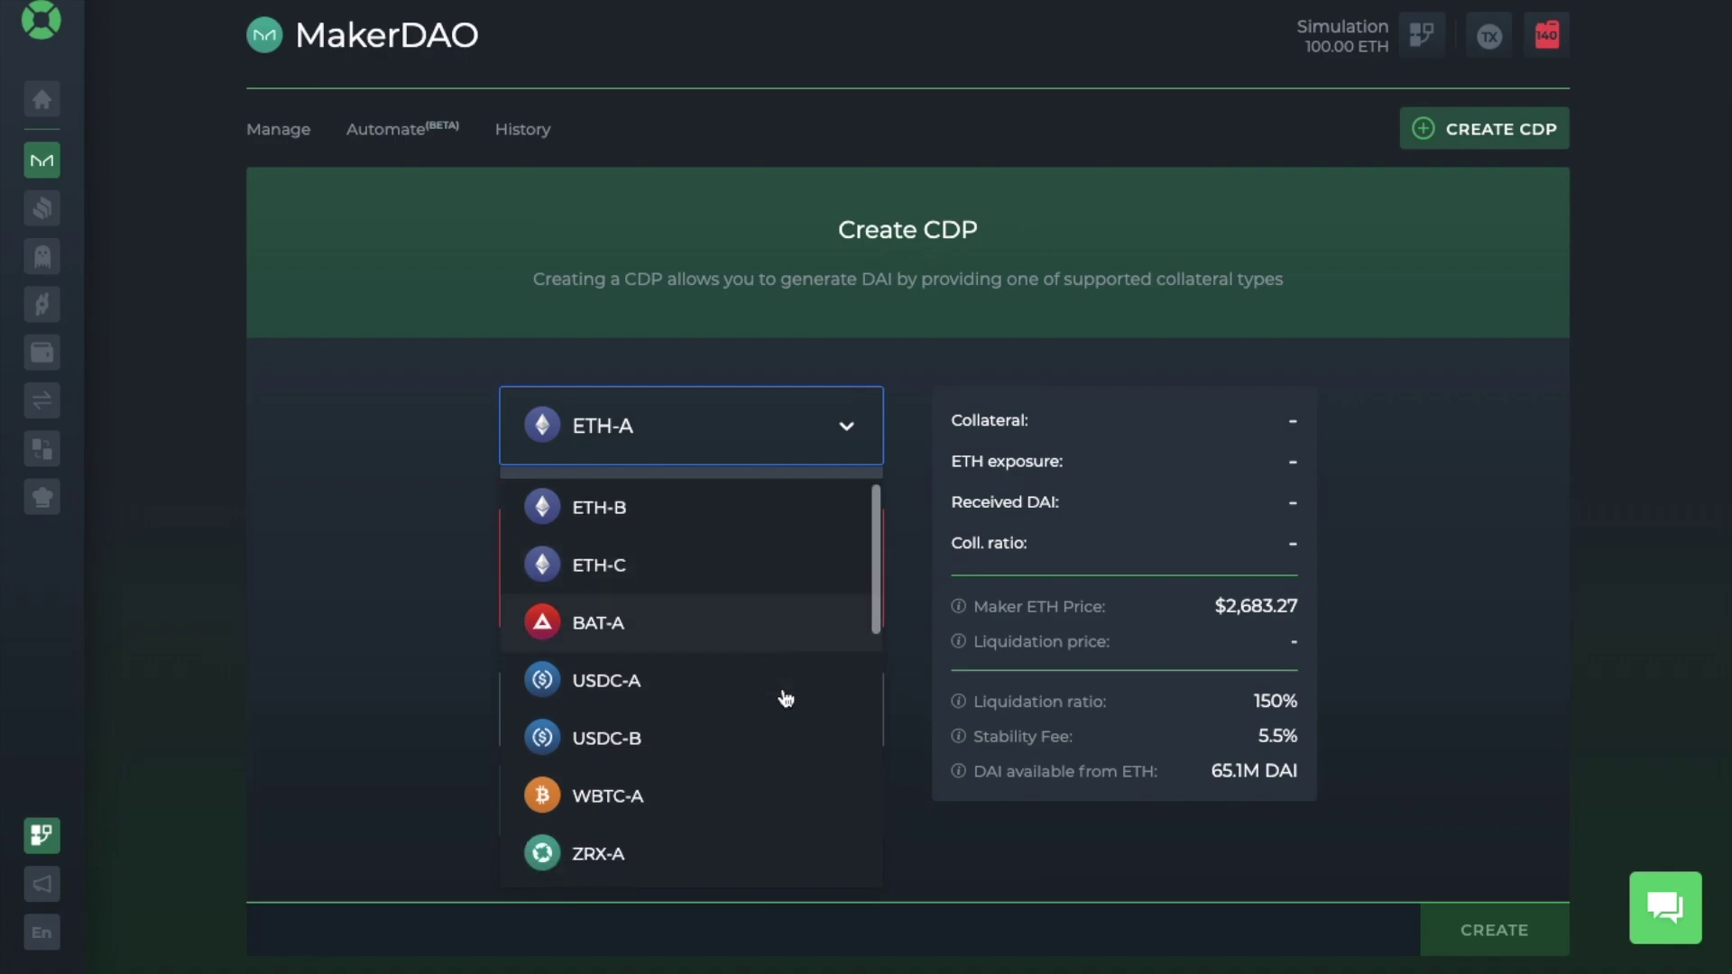
scroll(785, 696, up, 4)
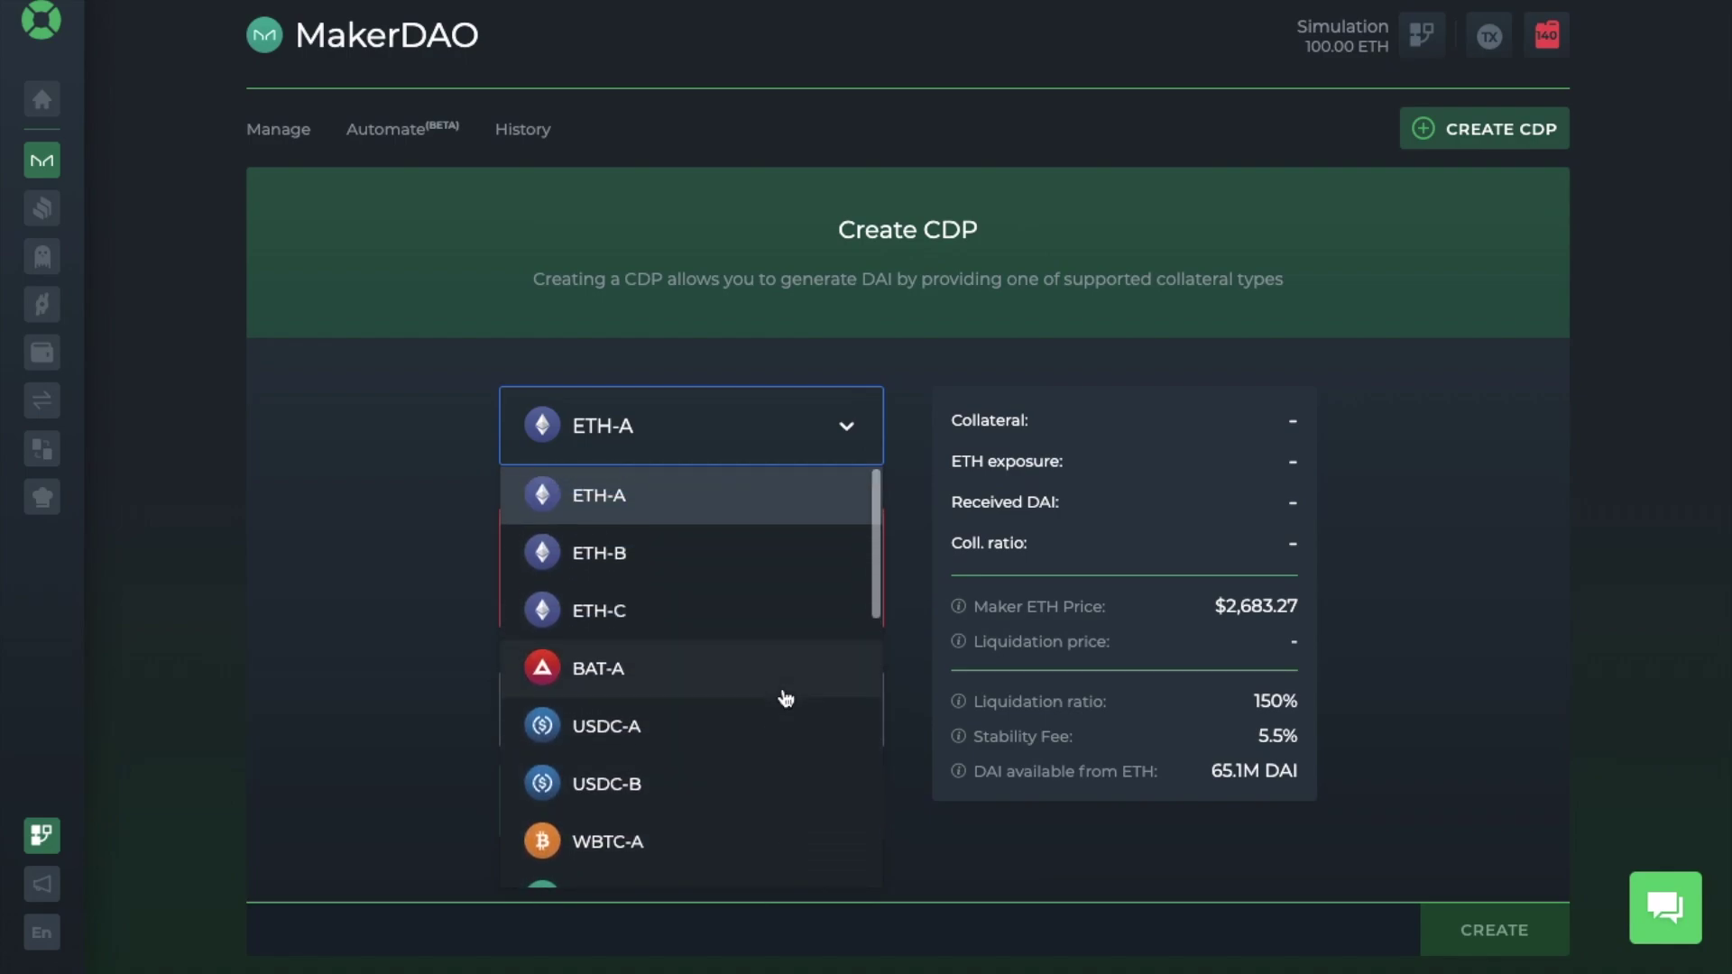
click(848, 425)
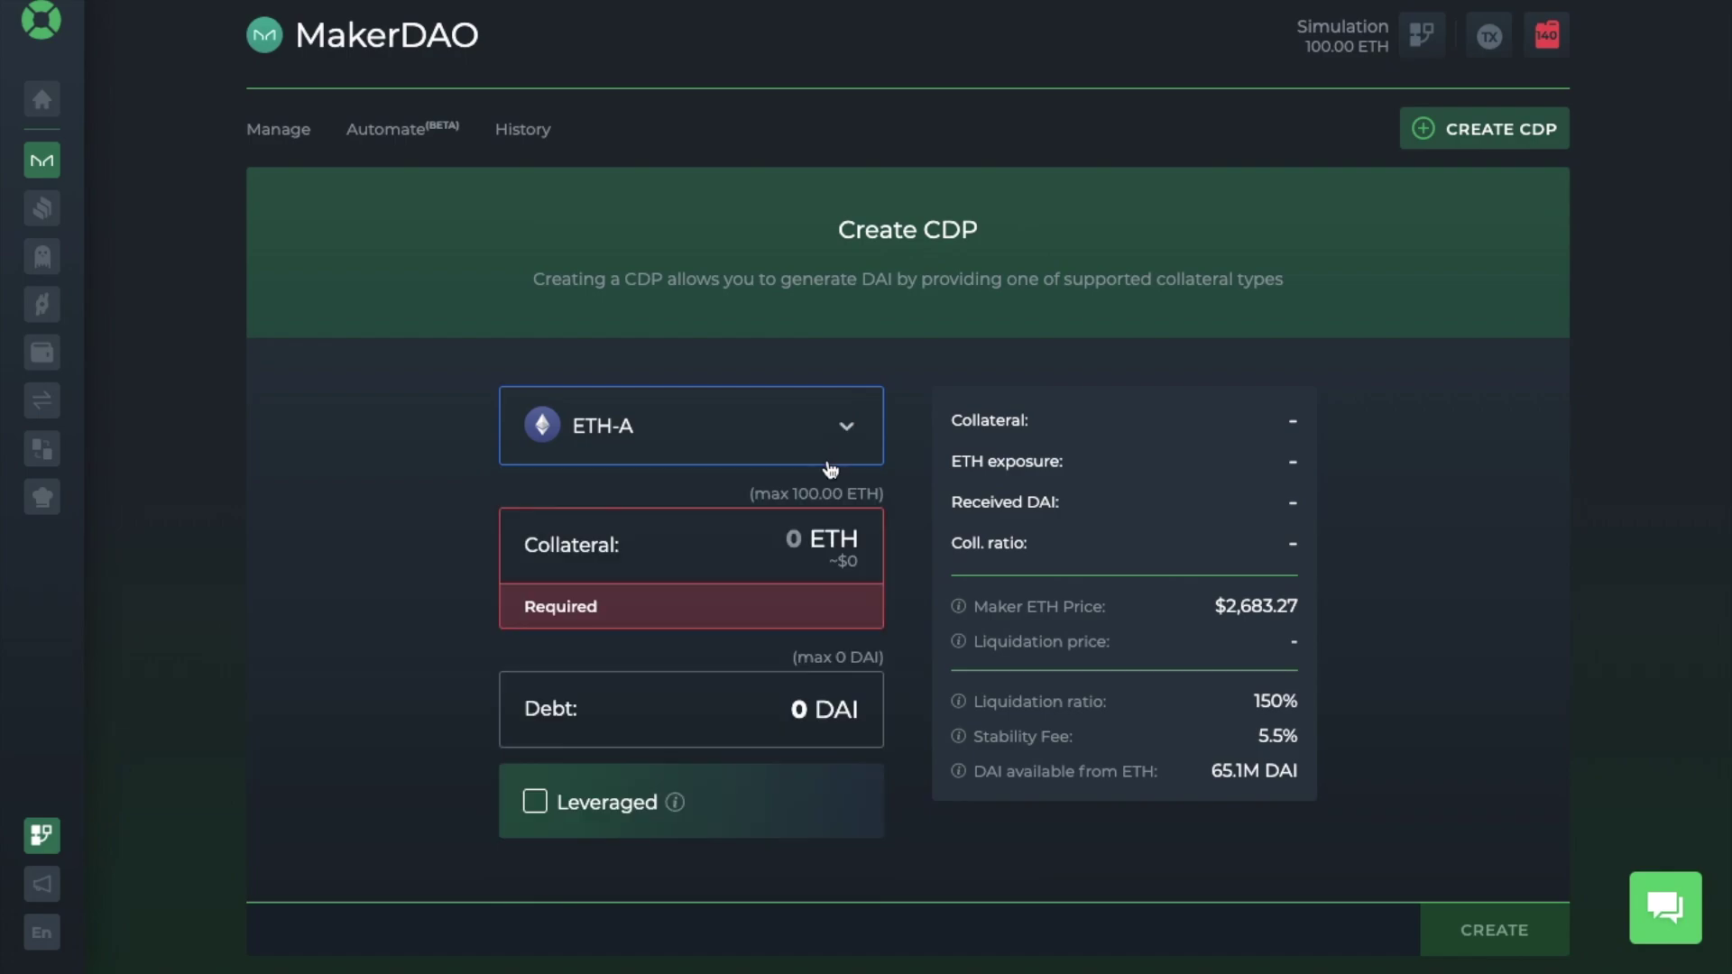
click(797, 537)
Step: Set the CDP to 5 ETH collateral and 5000 DAI debt, for a 268.32% ratio
text(5)
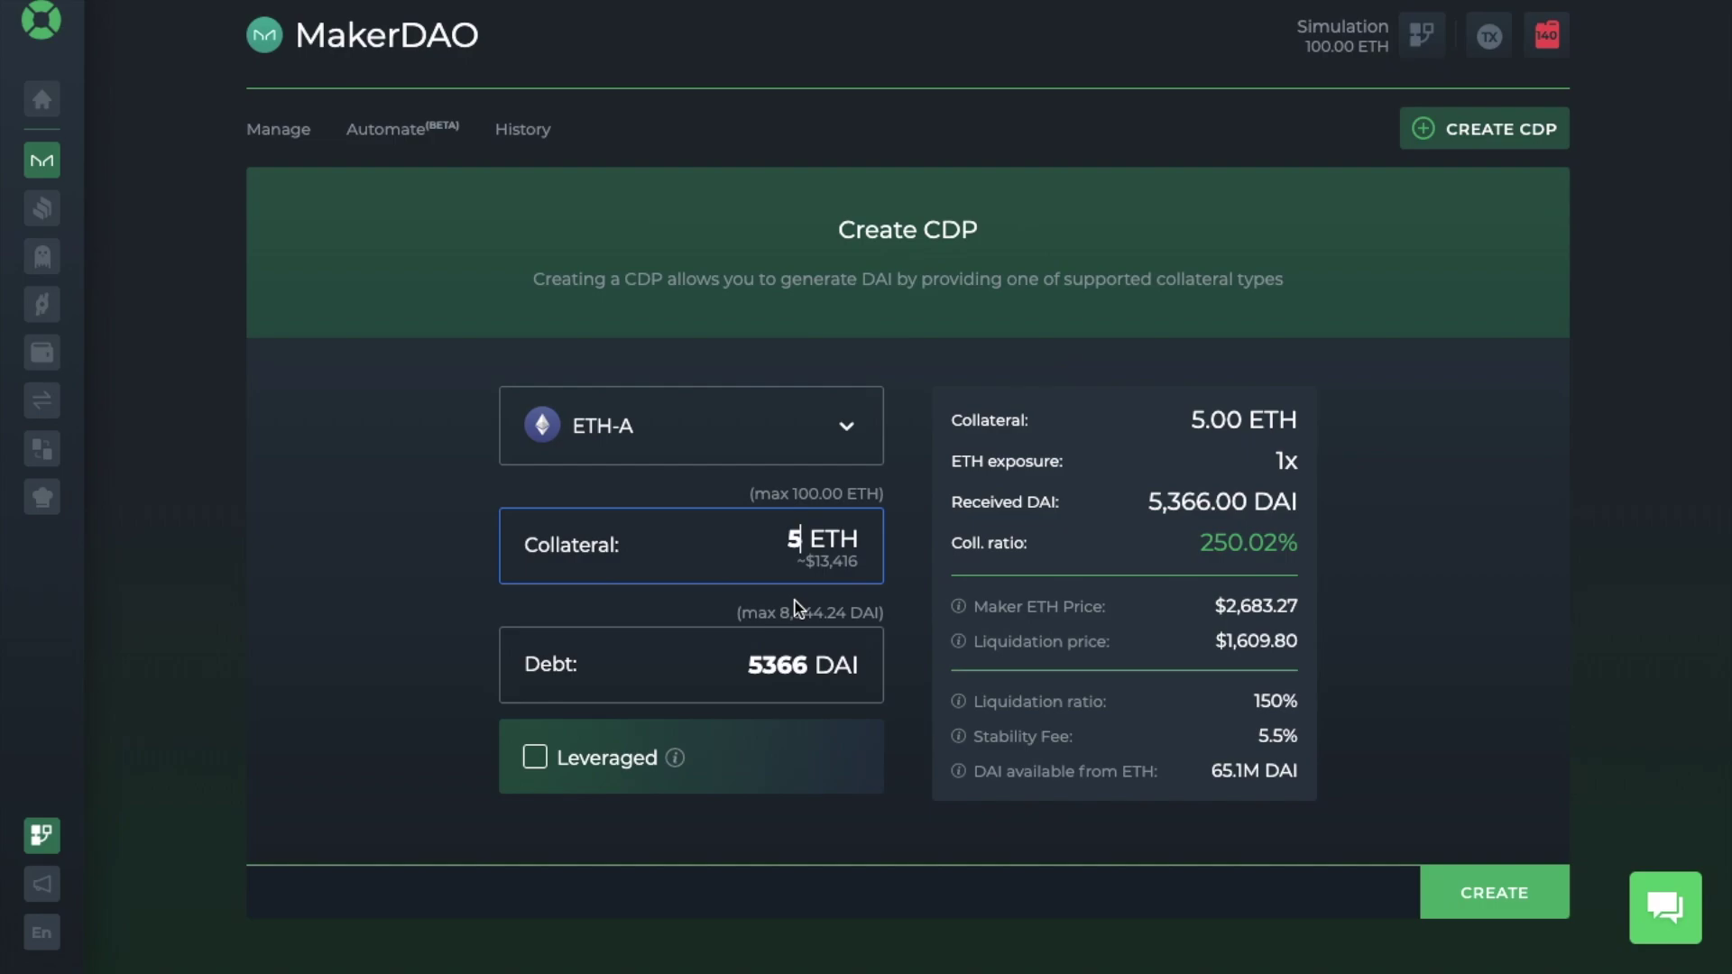
click(780, 664)
key(BackSpace)
key(BackSpace)
key(BackSpace)
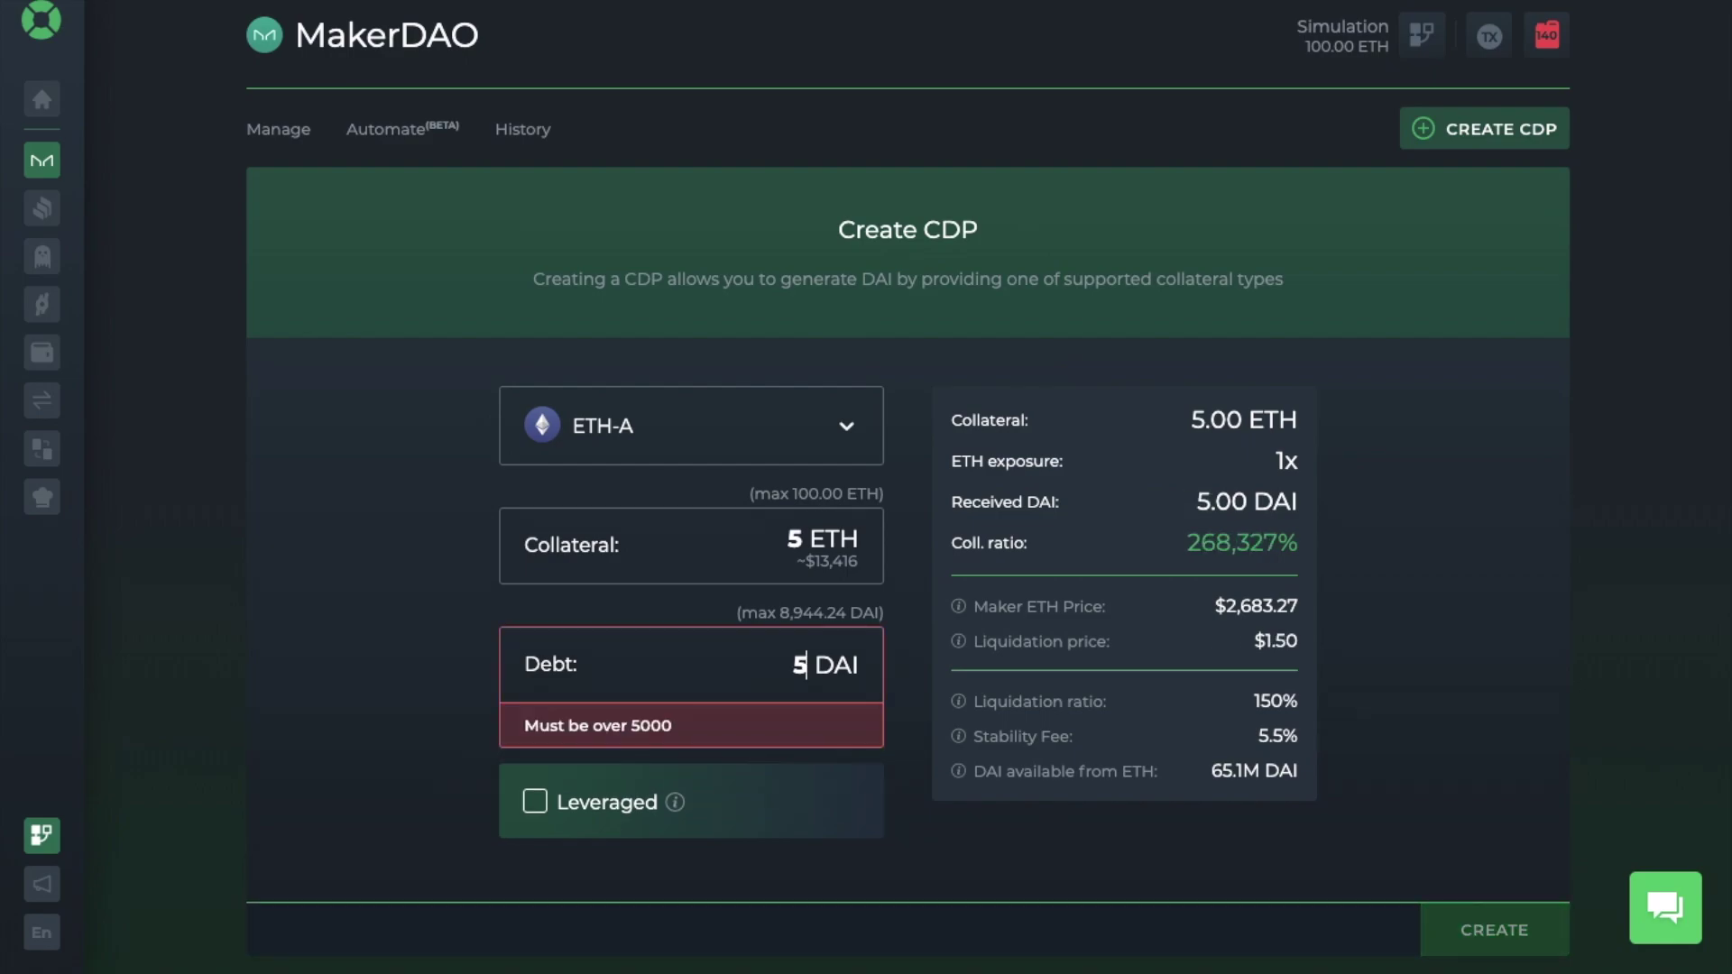
text(000)
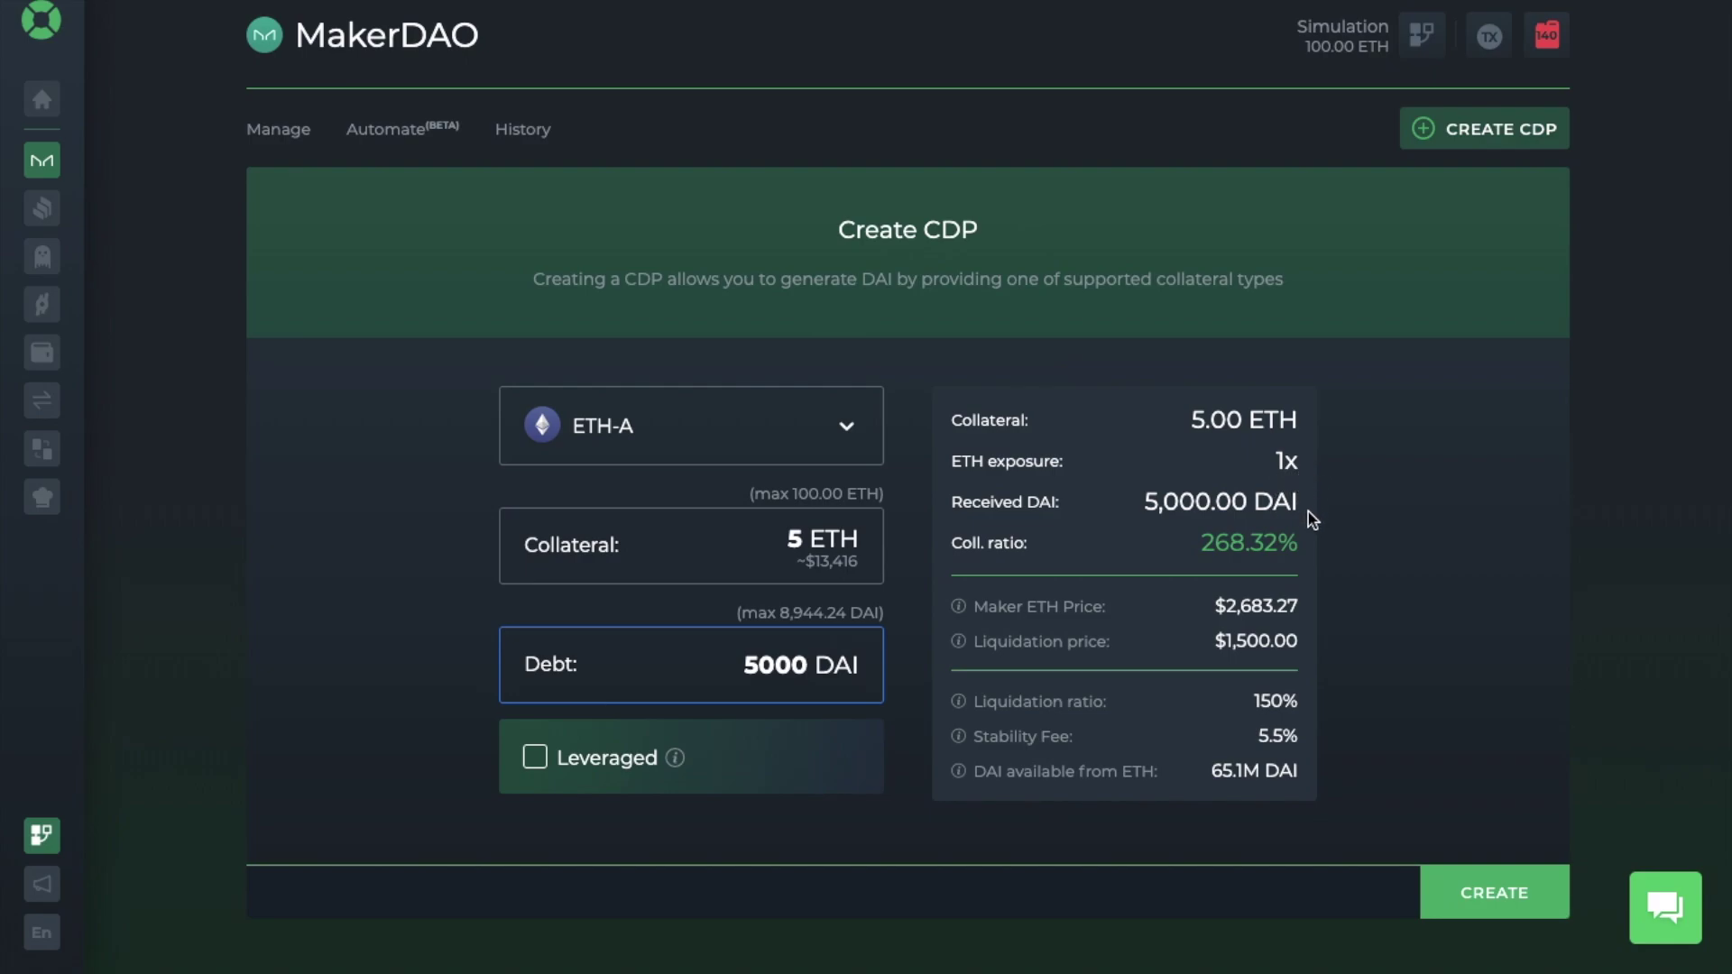
mouse_move(1292, 549)
click(846, 431)
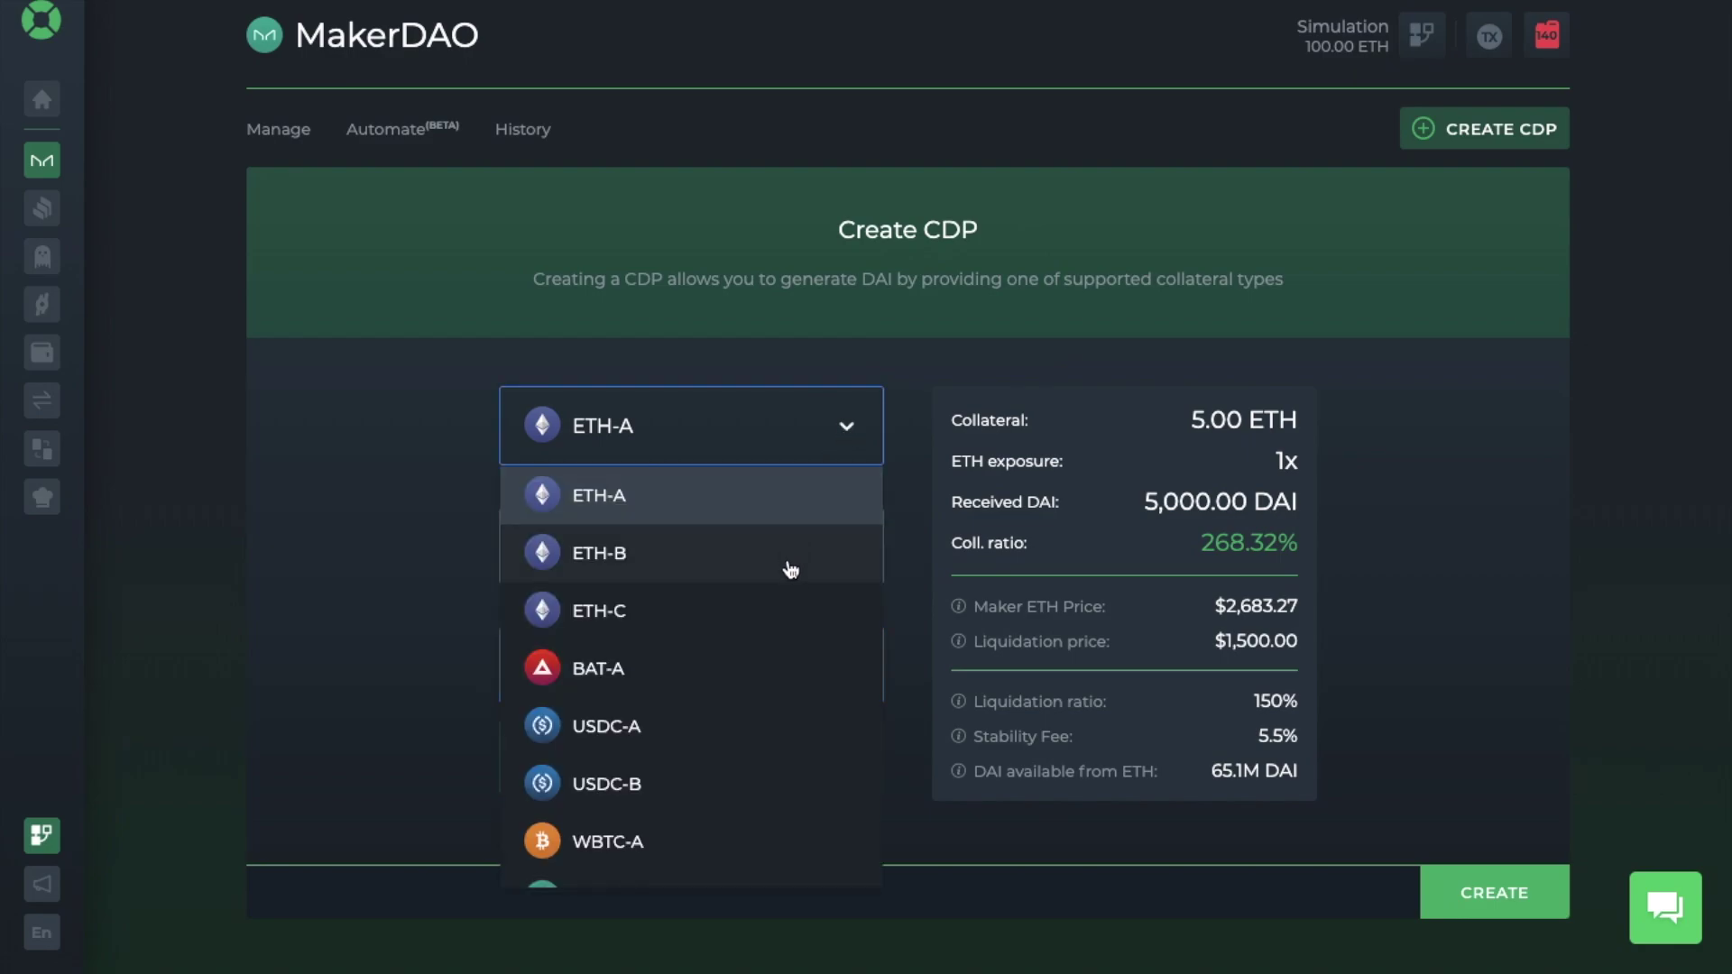
click(790, 568)
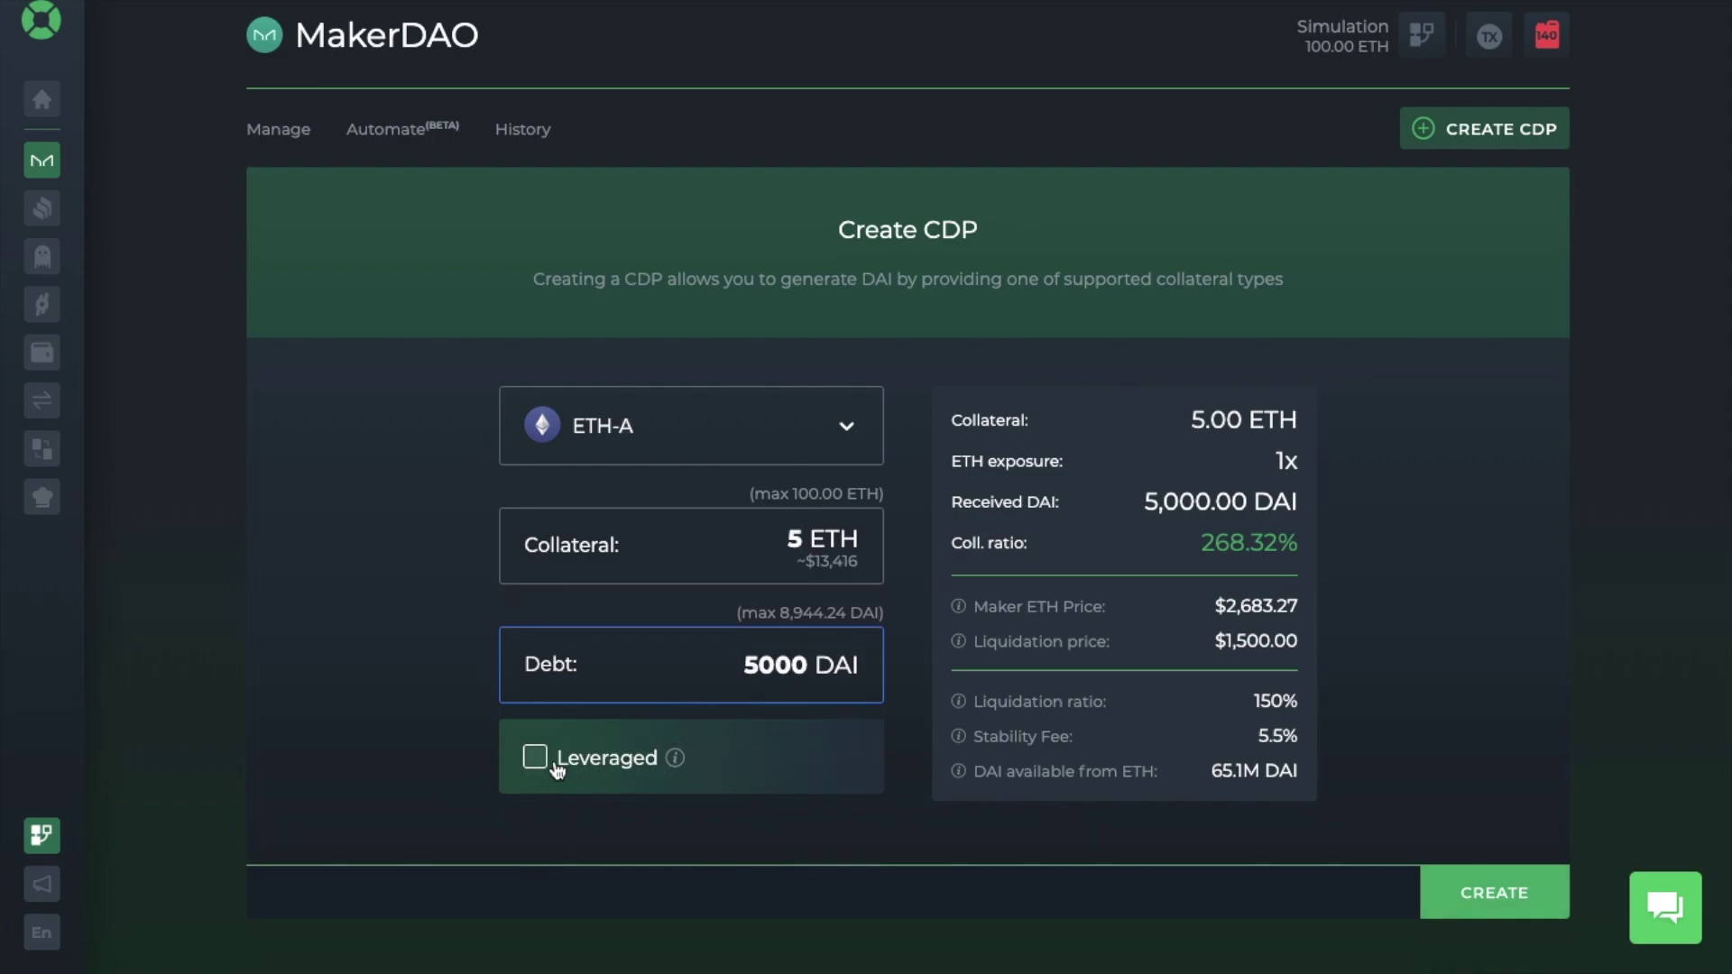
click(537, 761)
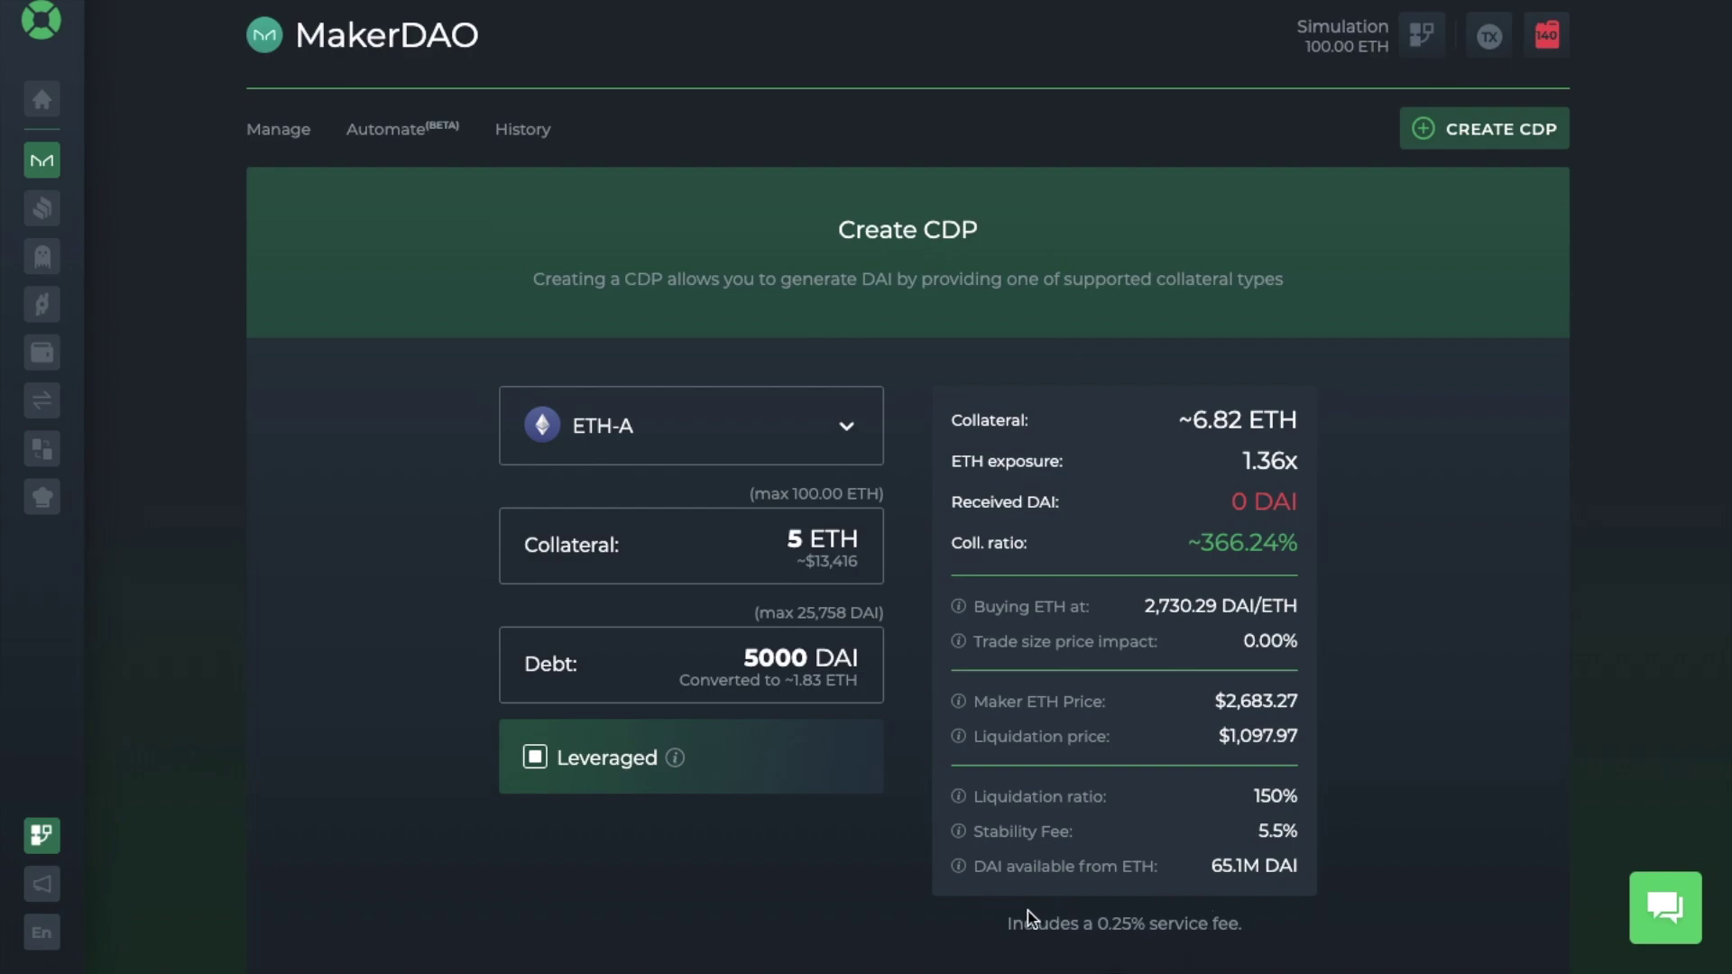
click(525, 760)
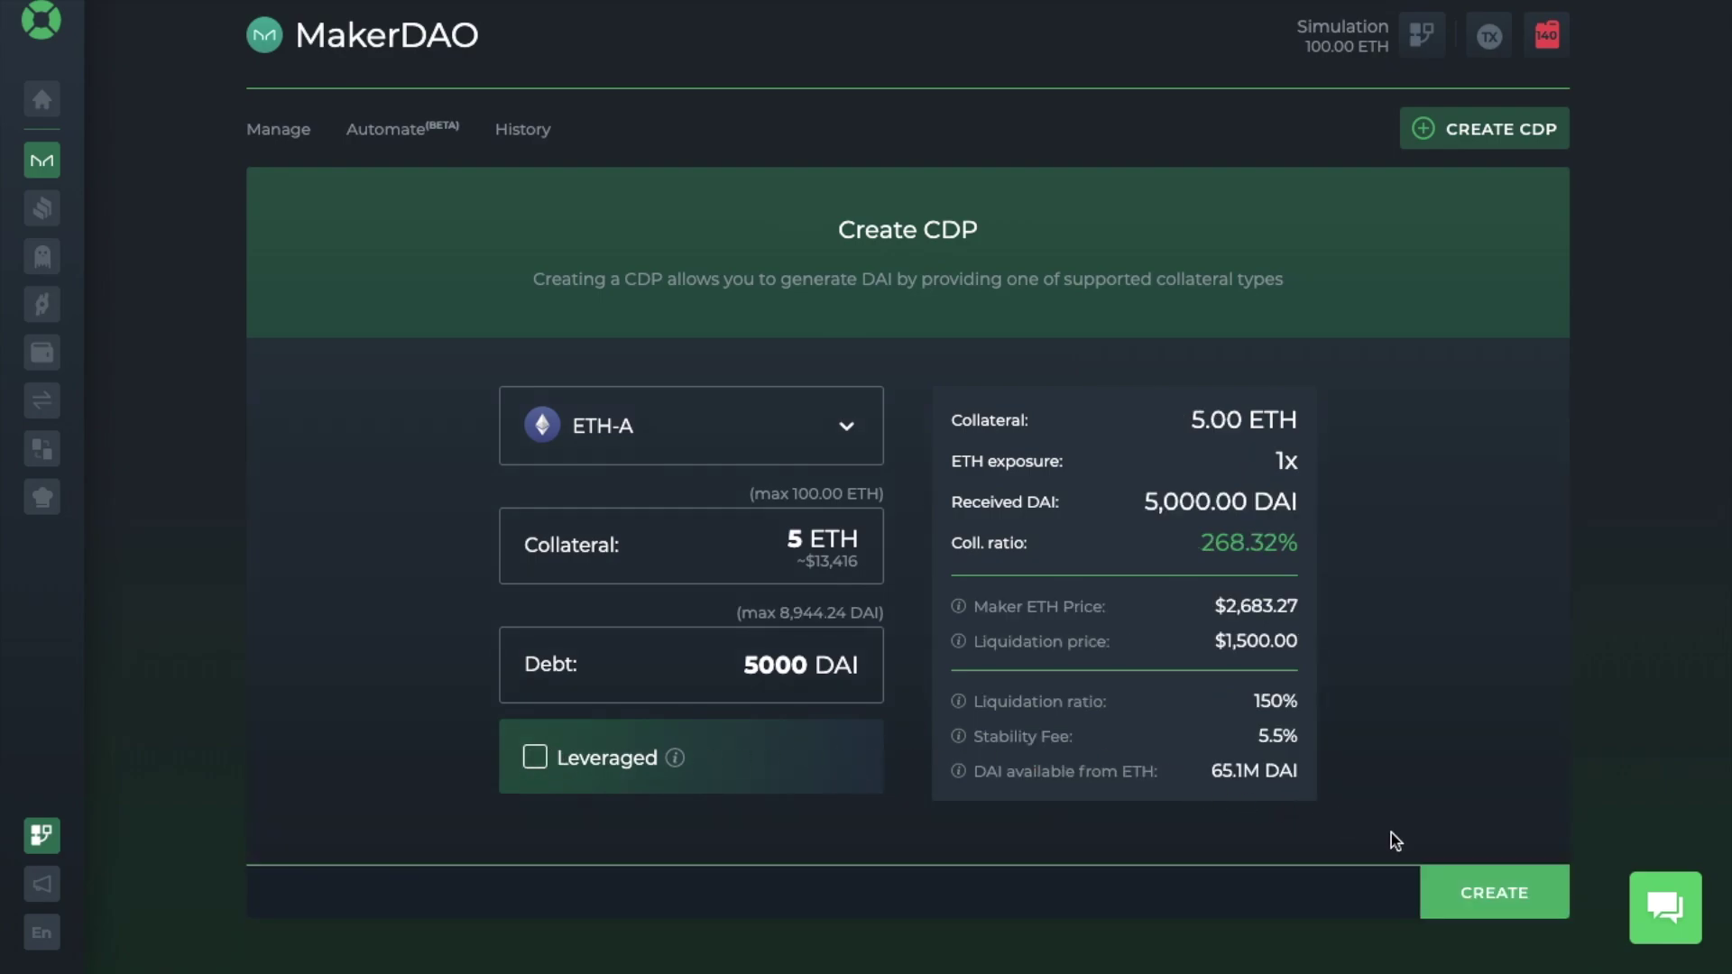
Step: Create the 5 ETH / 5,000 DAI CDP, postponing automation setup
click(1478, 895)
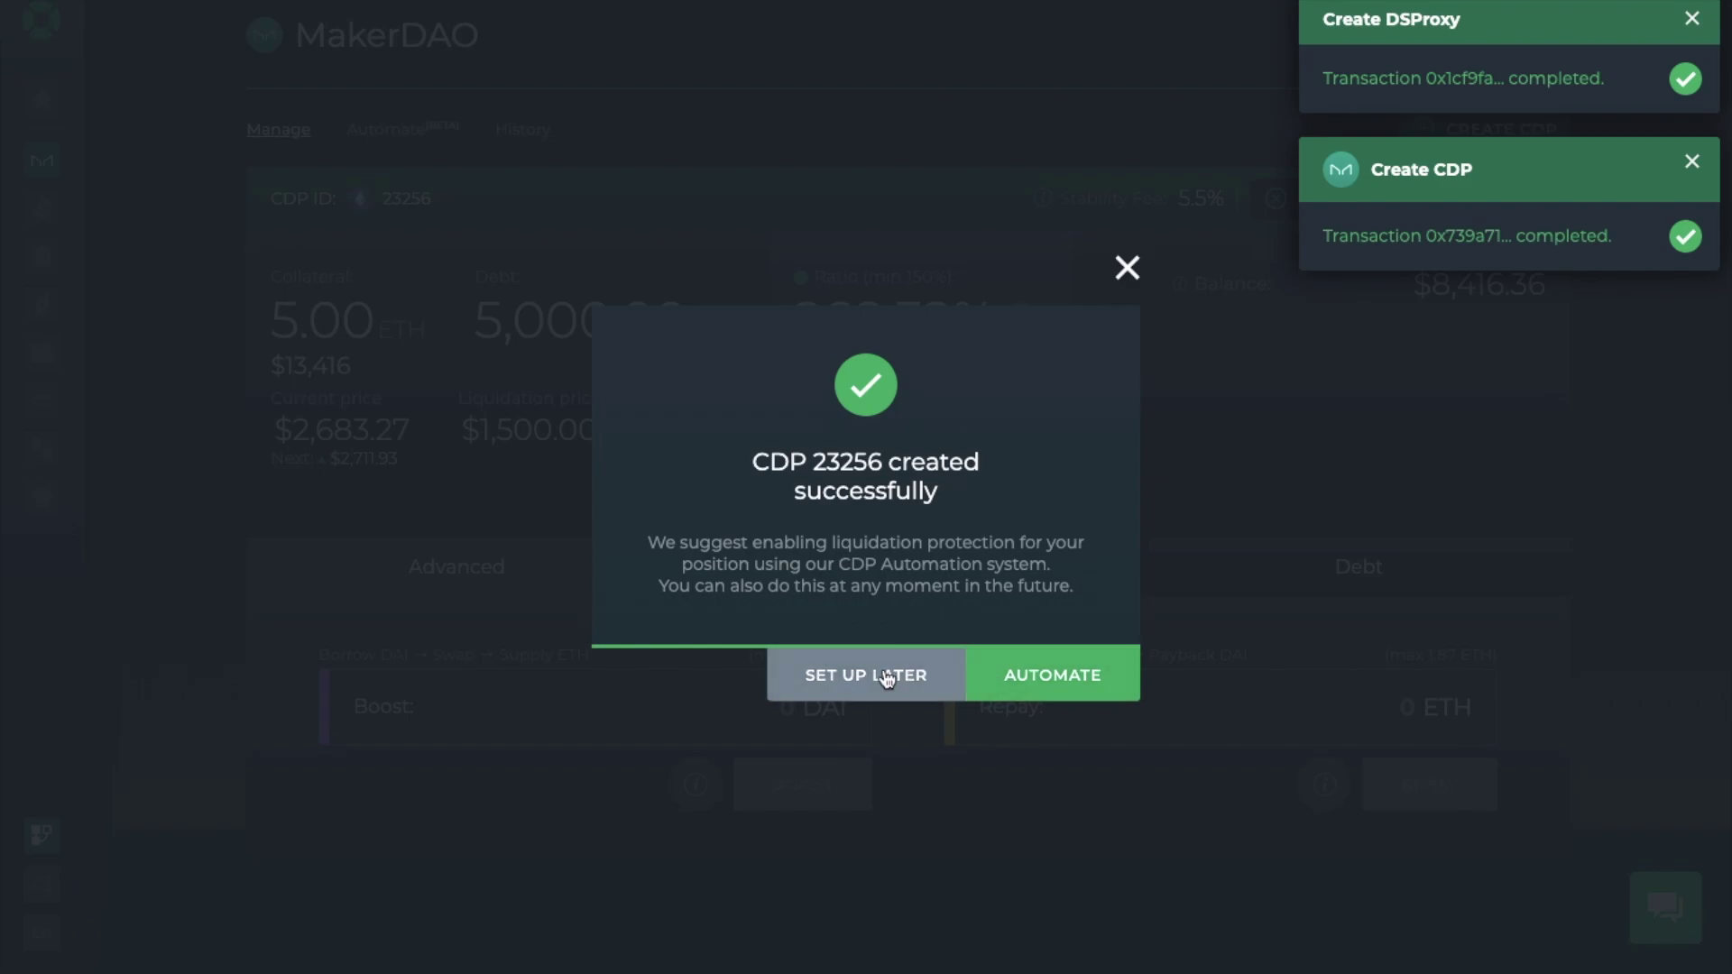
click(887, 678)
click(1693, 18)
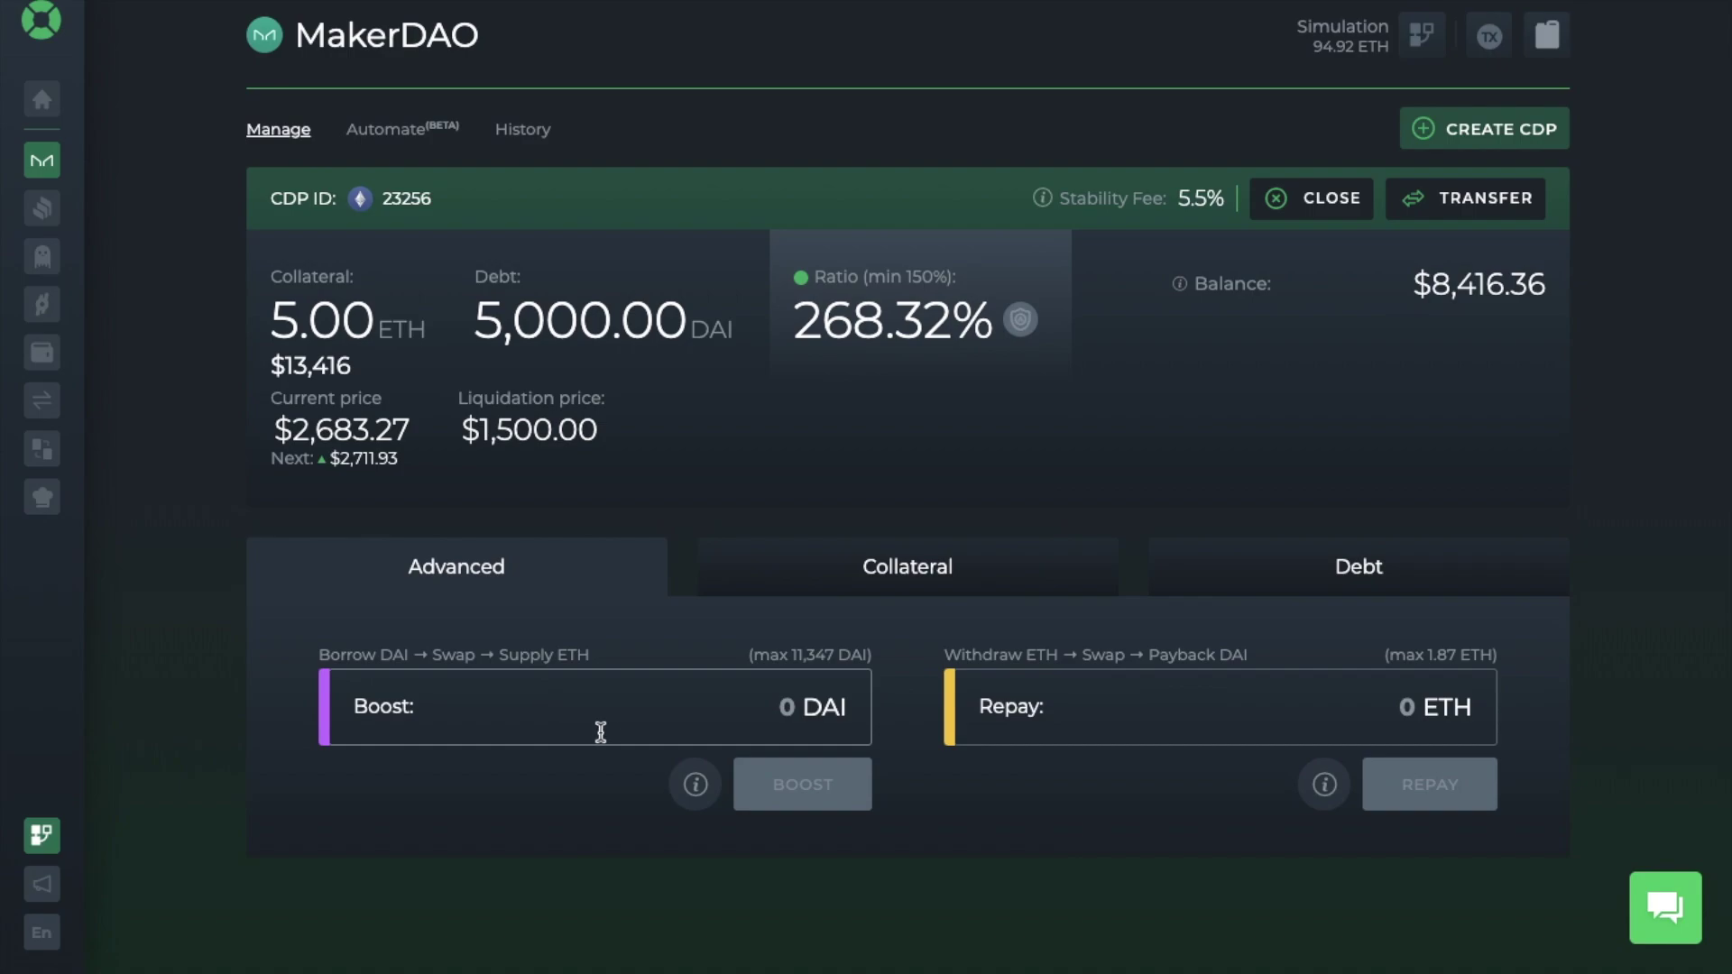
Step: Read the Boost and Repay descriptions, then show CDP 23256's collateral add/withdraw options
mouse_move(700, 789)
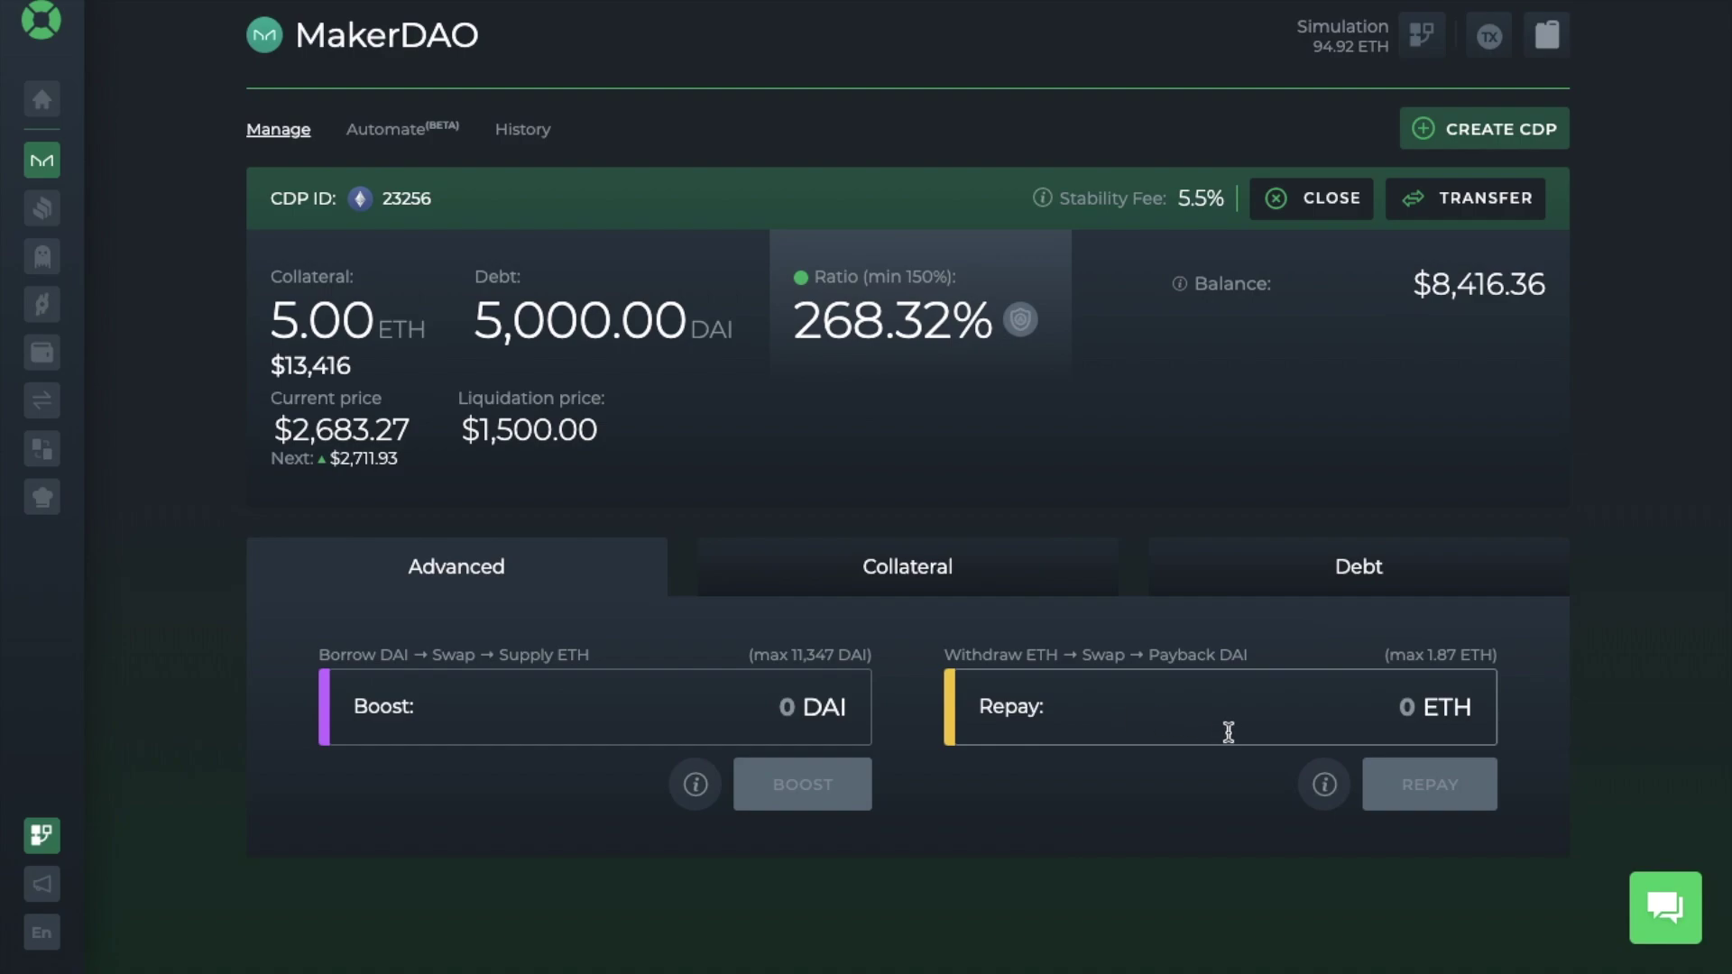
mouse_move(1323, 789)
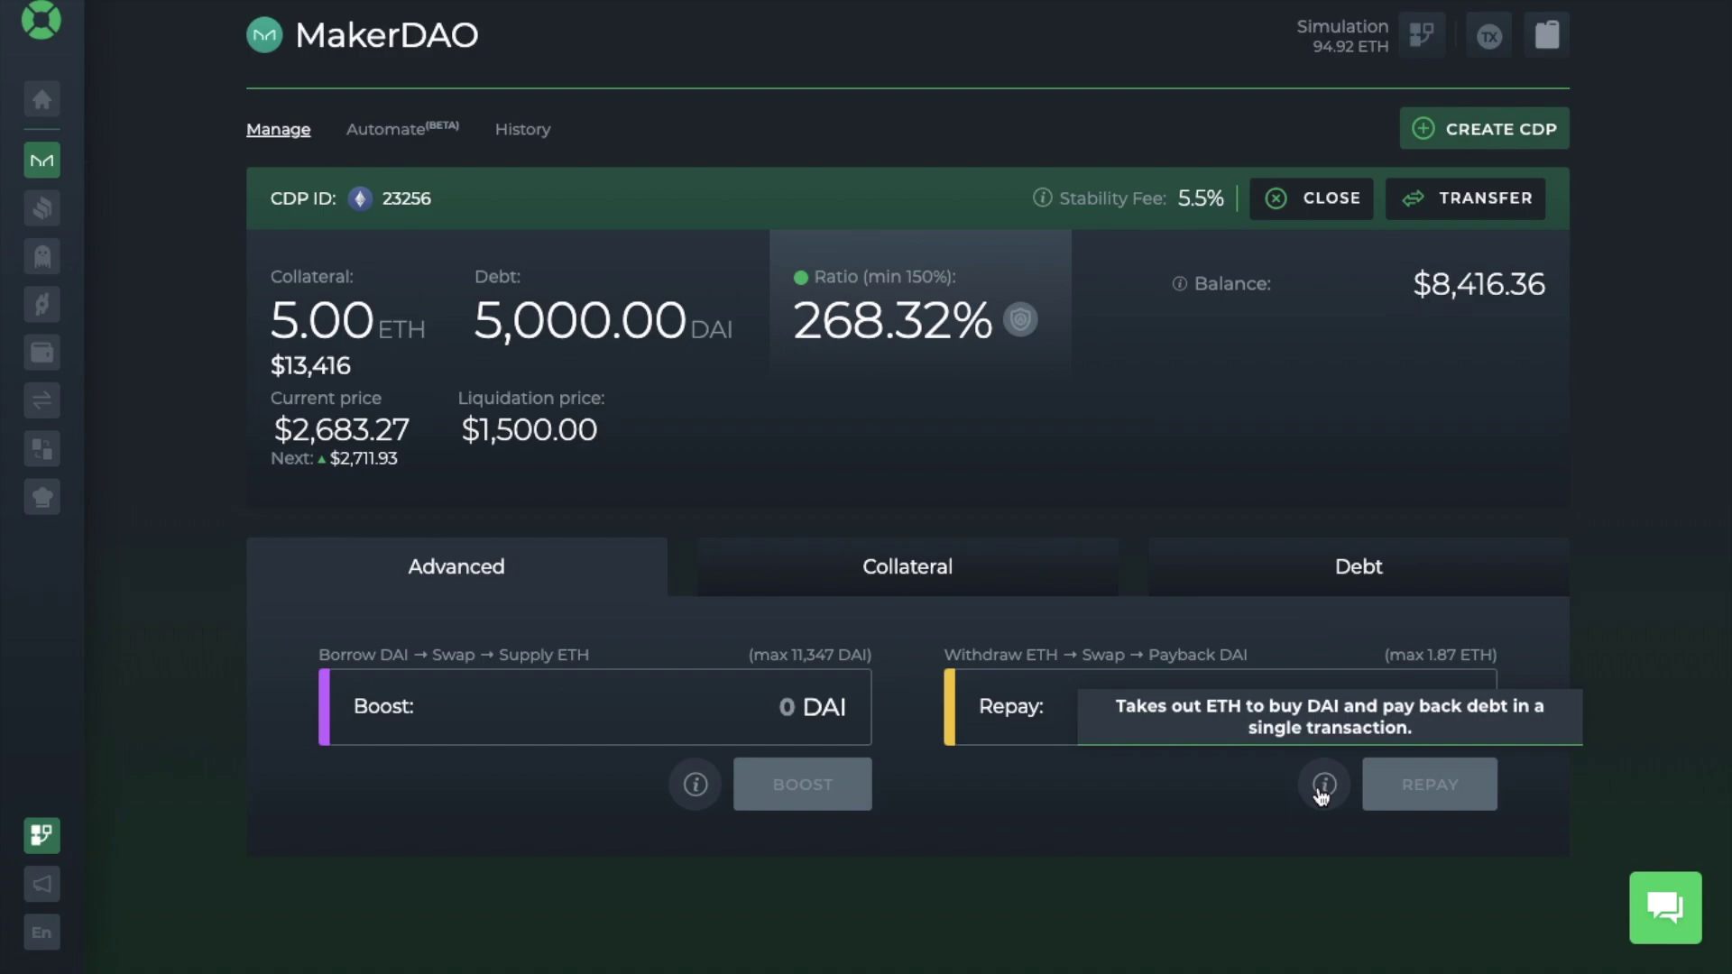
click(1028, 582)
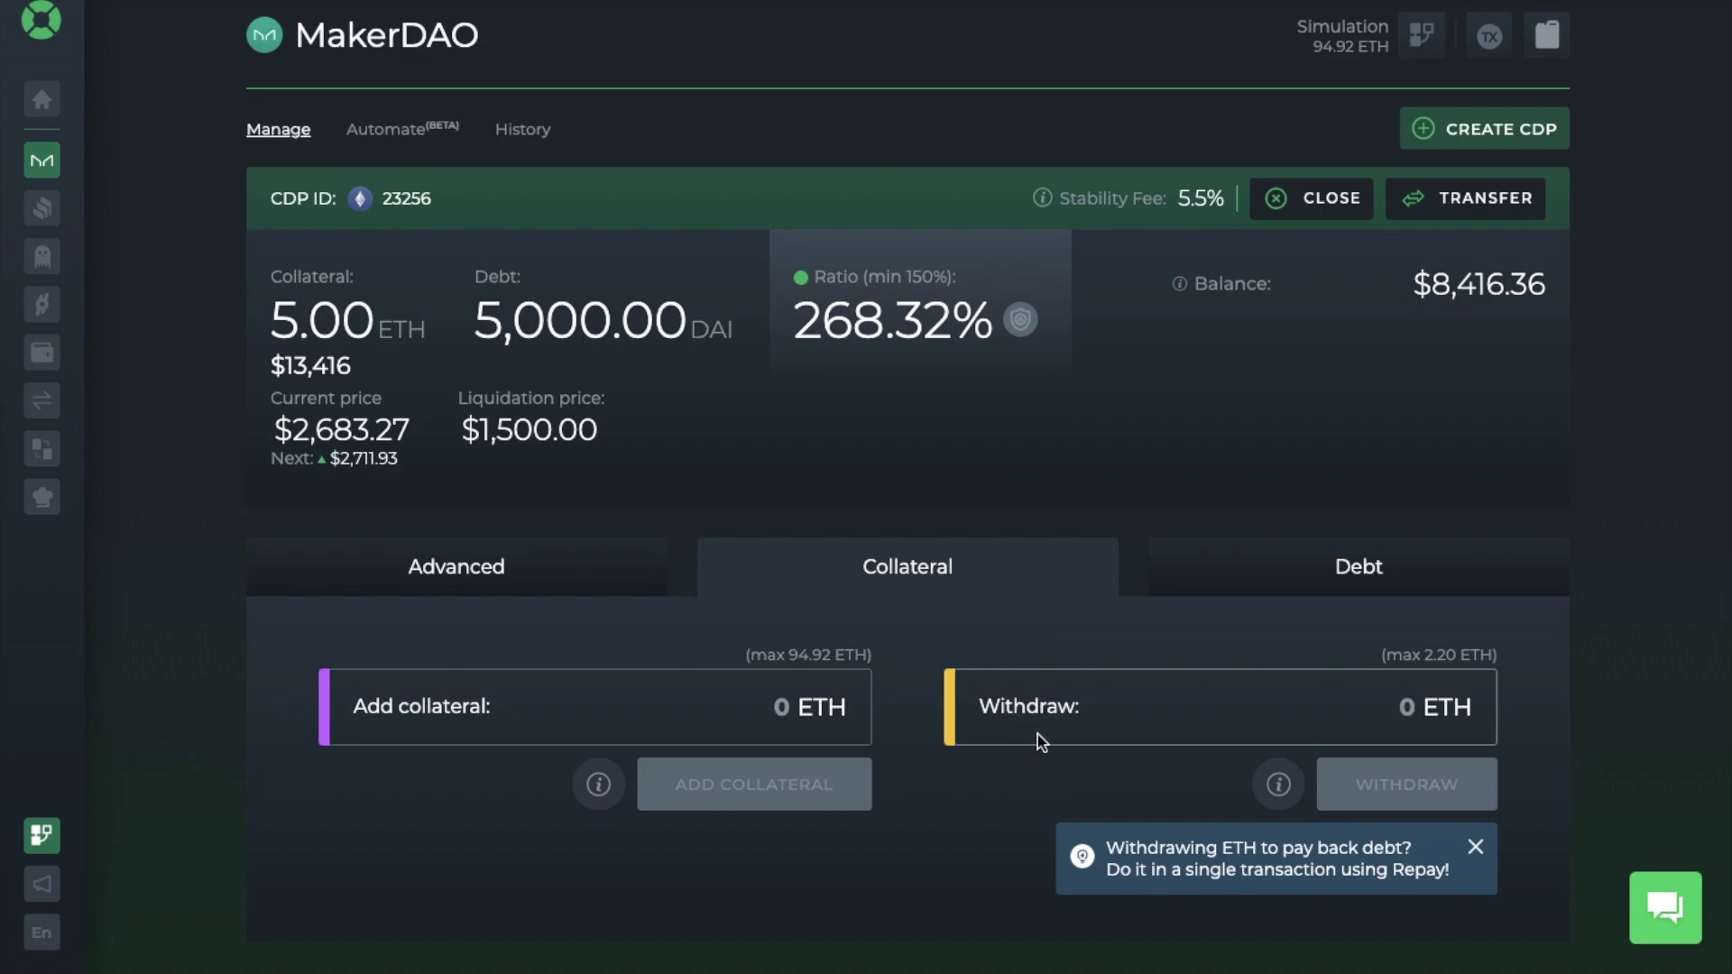
Step: Show the Debt options: generate up to 3,938.28 DAI or pay back 5,000.00 DAI
click(1276, 582)
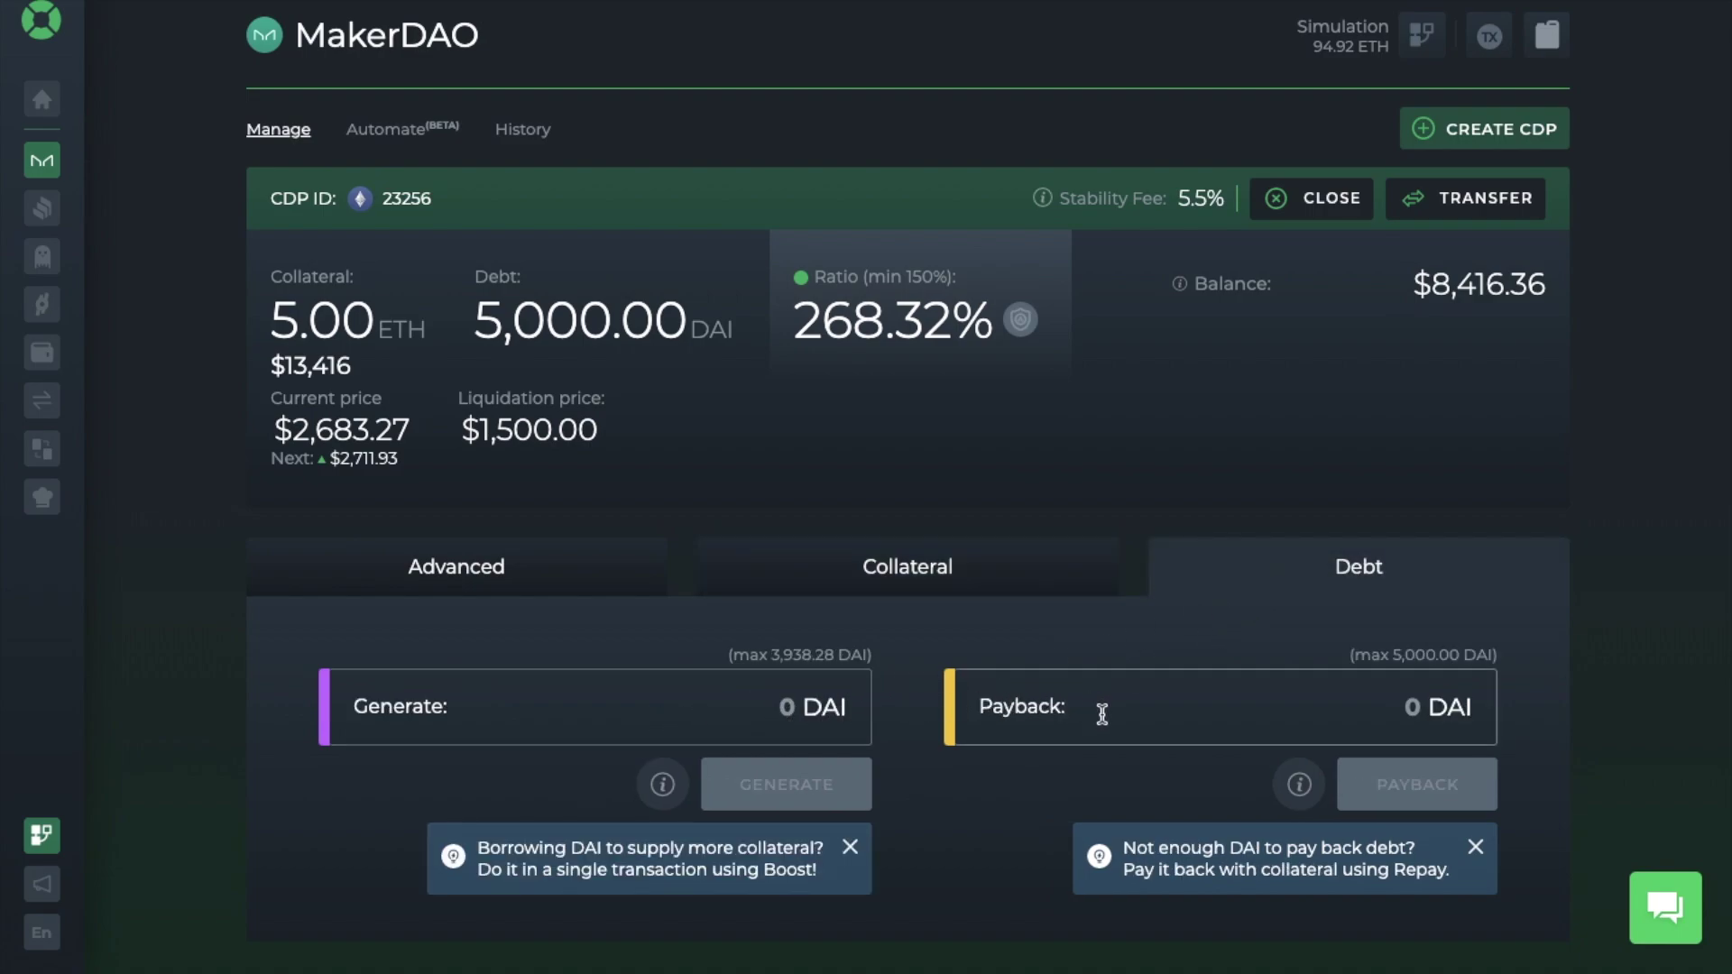
Step: Open CDP 23256's automation setup and review its 220% target, 200% repay and 240% boost triggers
click(412, 138)
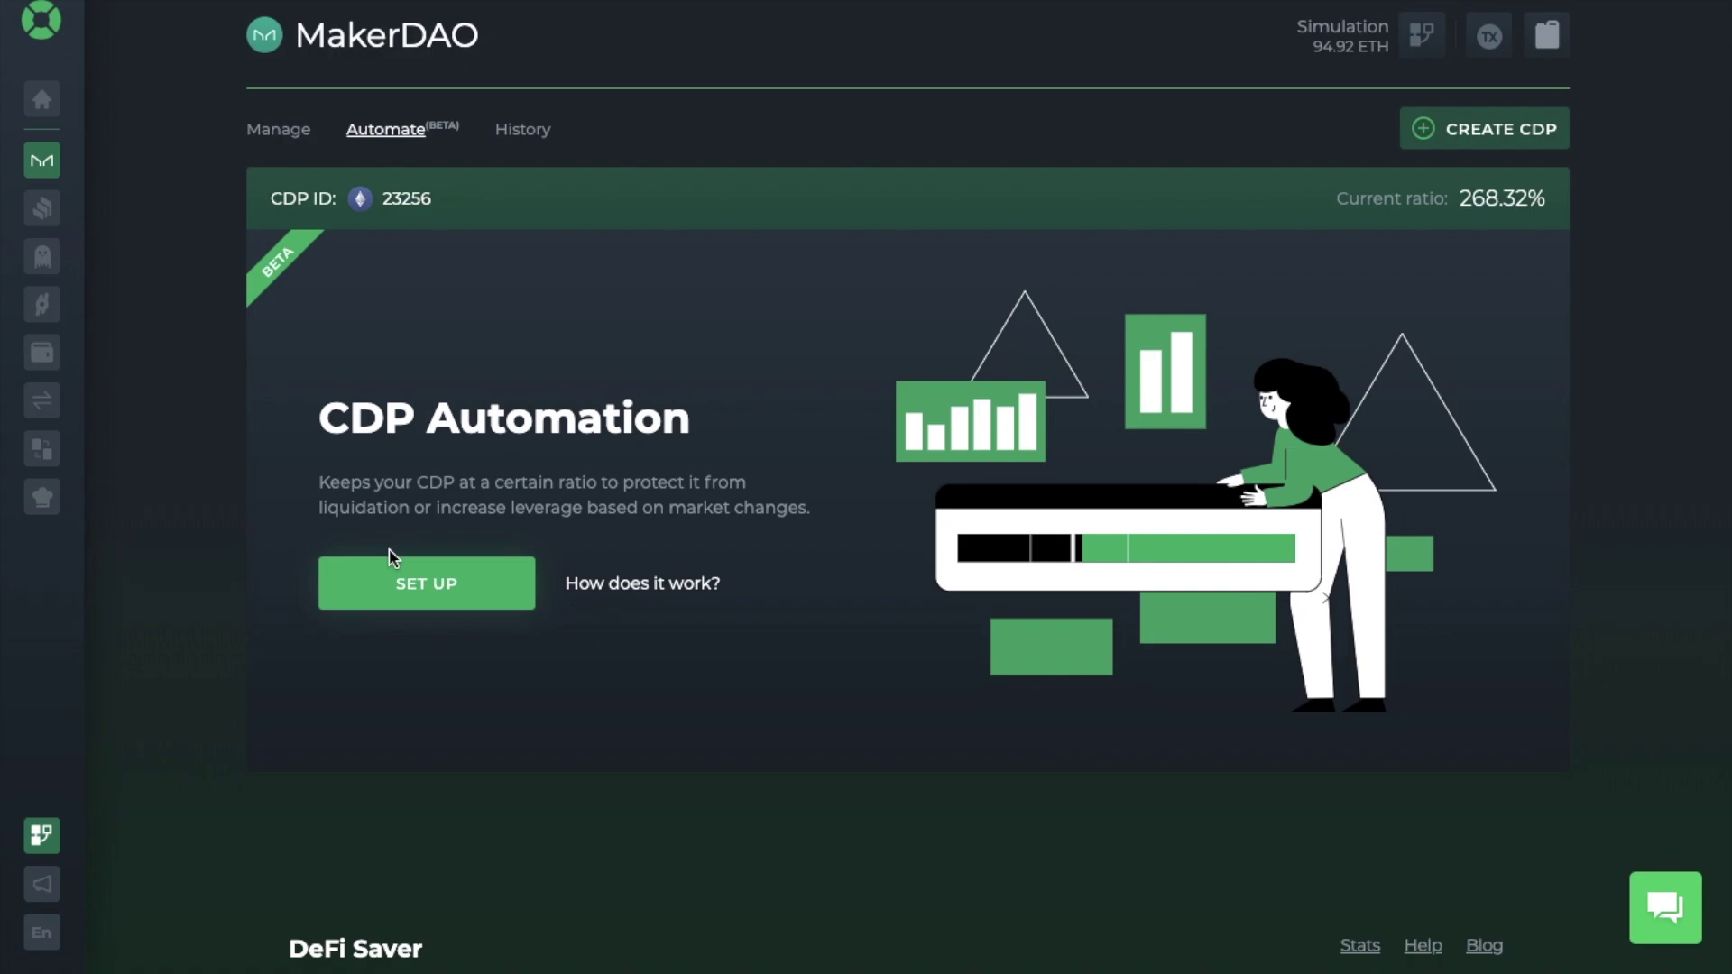
click(390, 573)
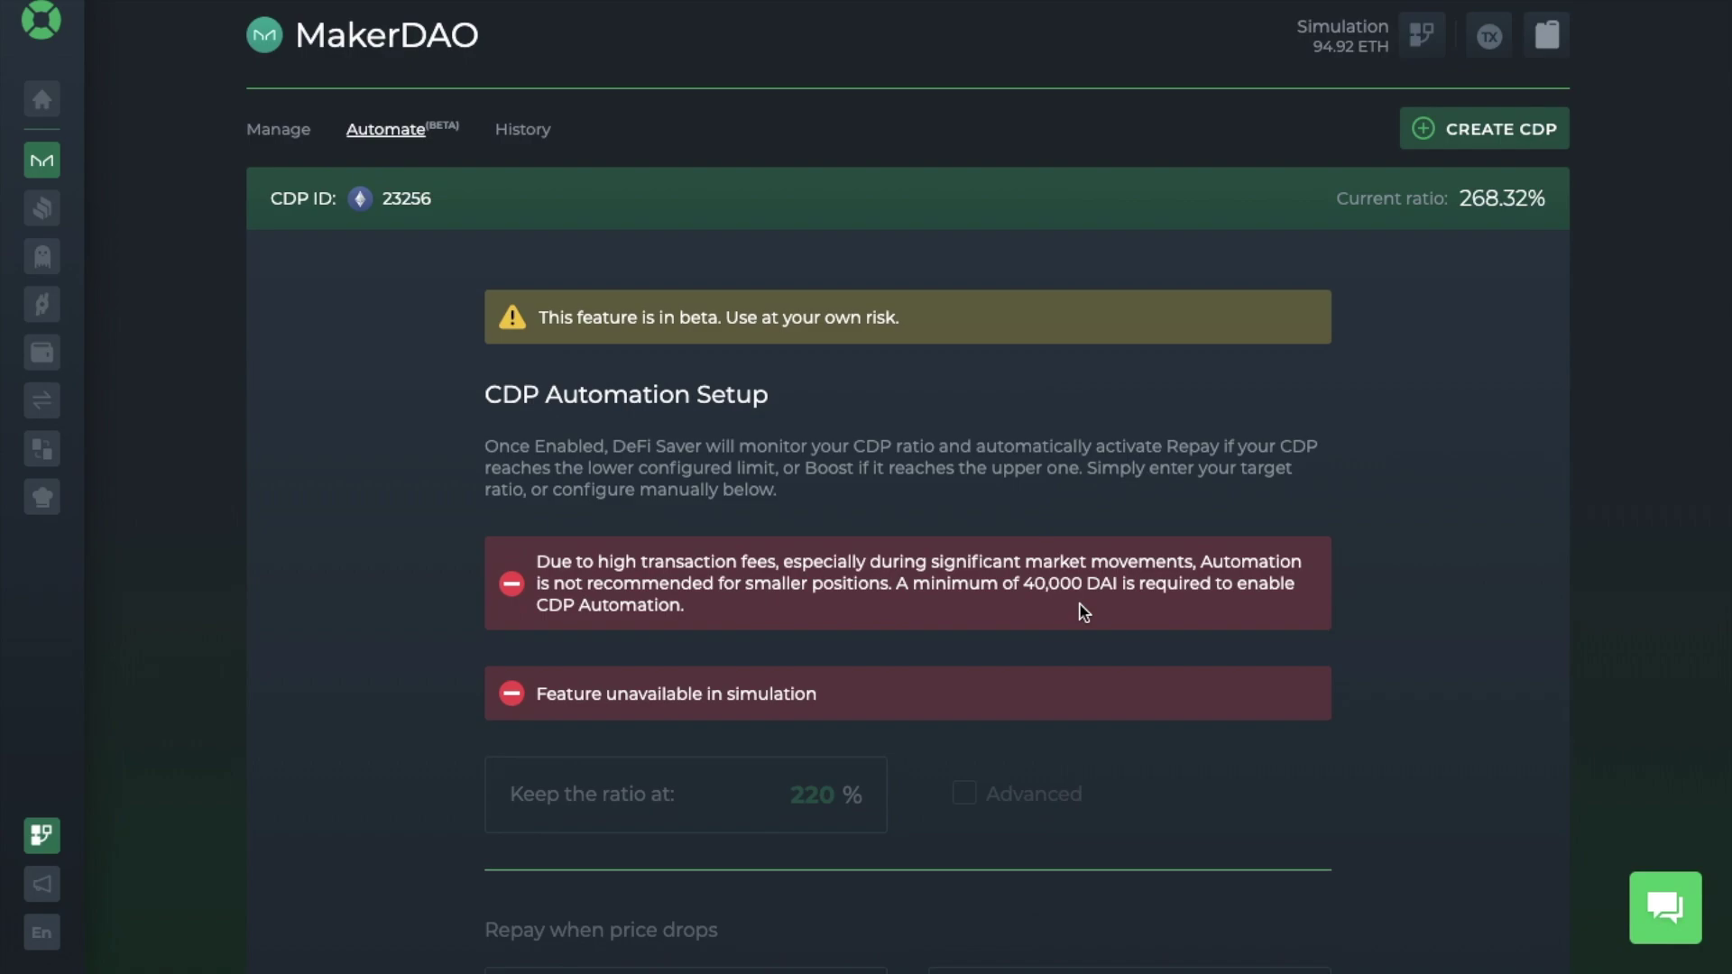
scroll(1081, 605, down, 4)
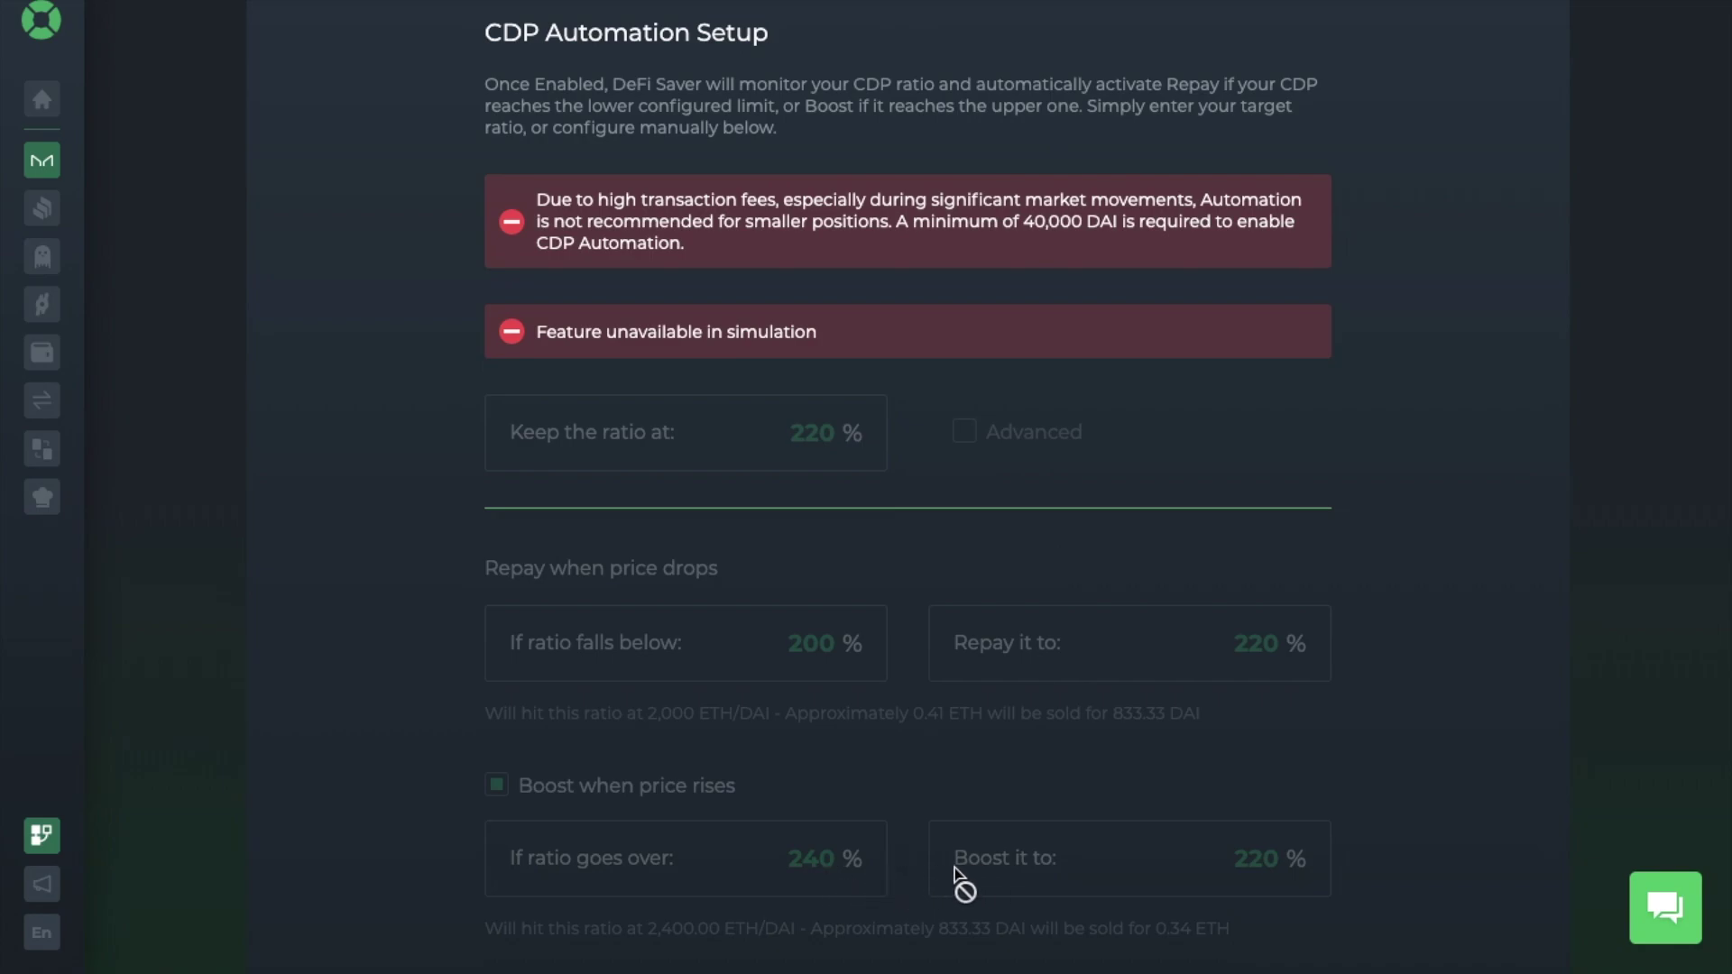
scroll(955, 875, up, 4)
Step: Switch to the Compound dashboard, which shows an empty account with $0 supply and borrow
mouse_move(56, 214)
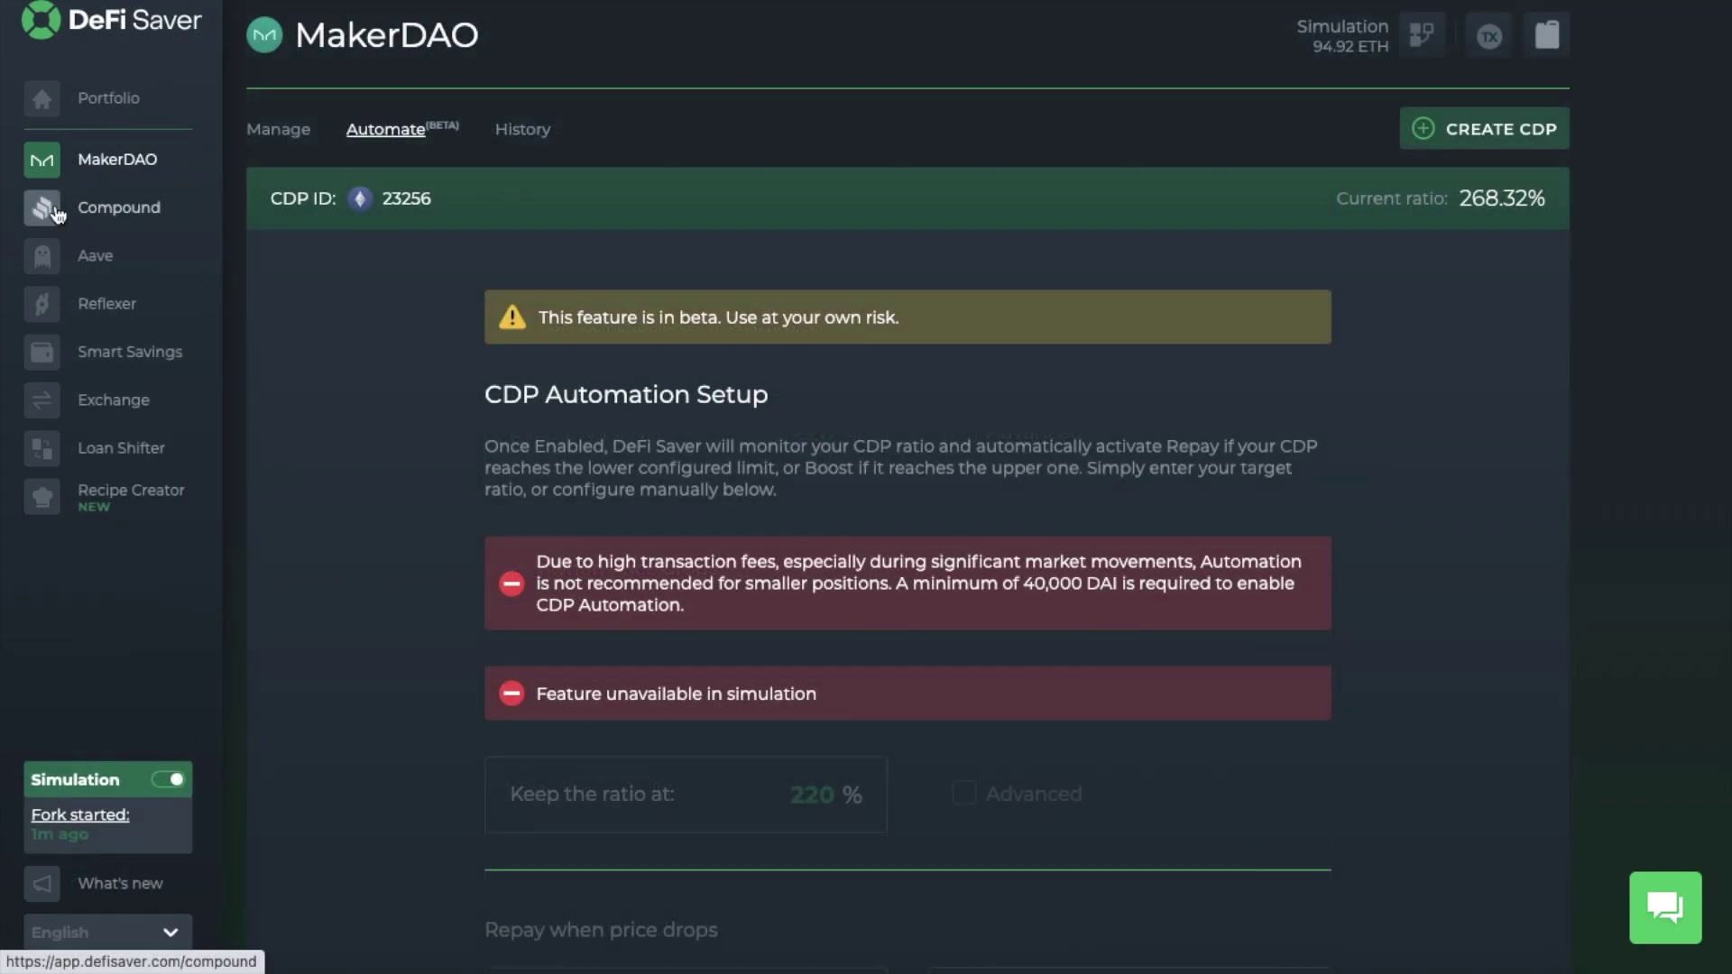
click(133, 217)
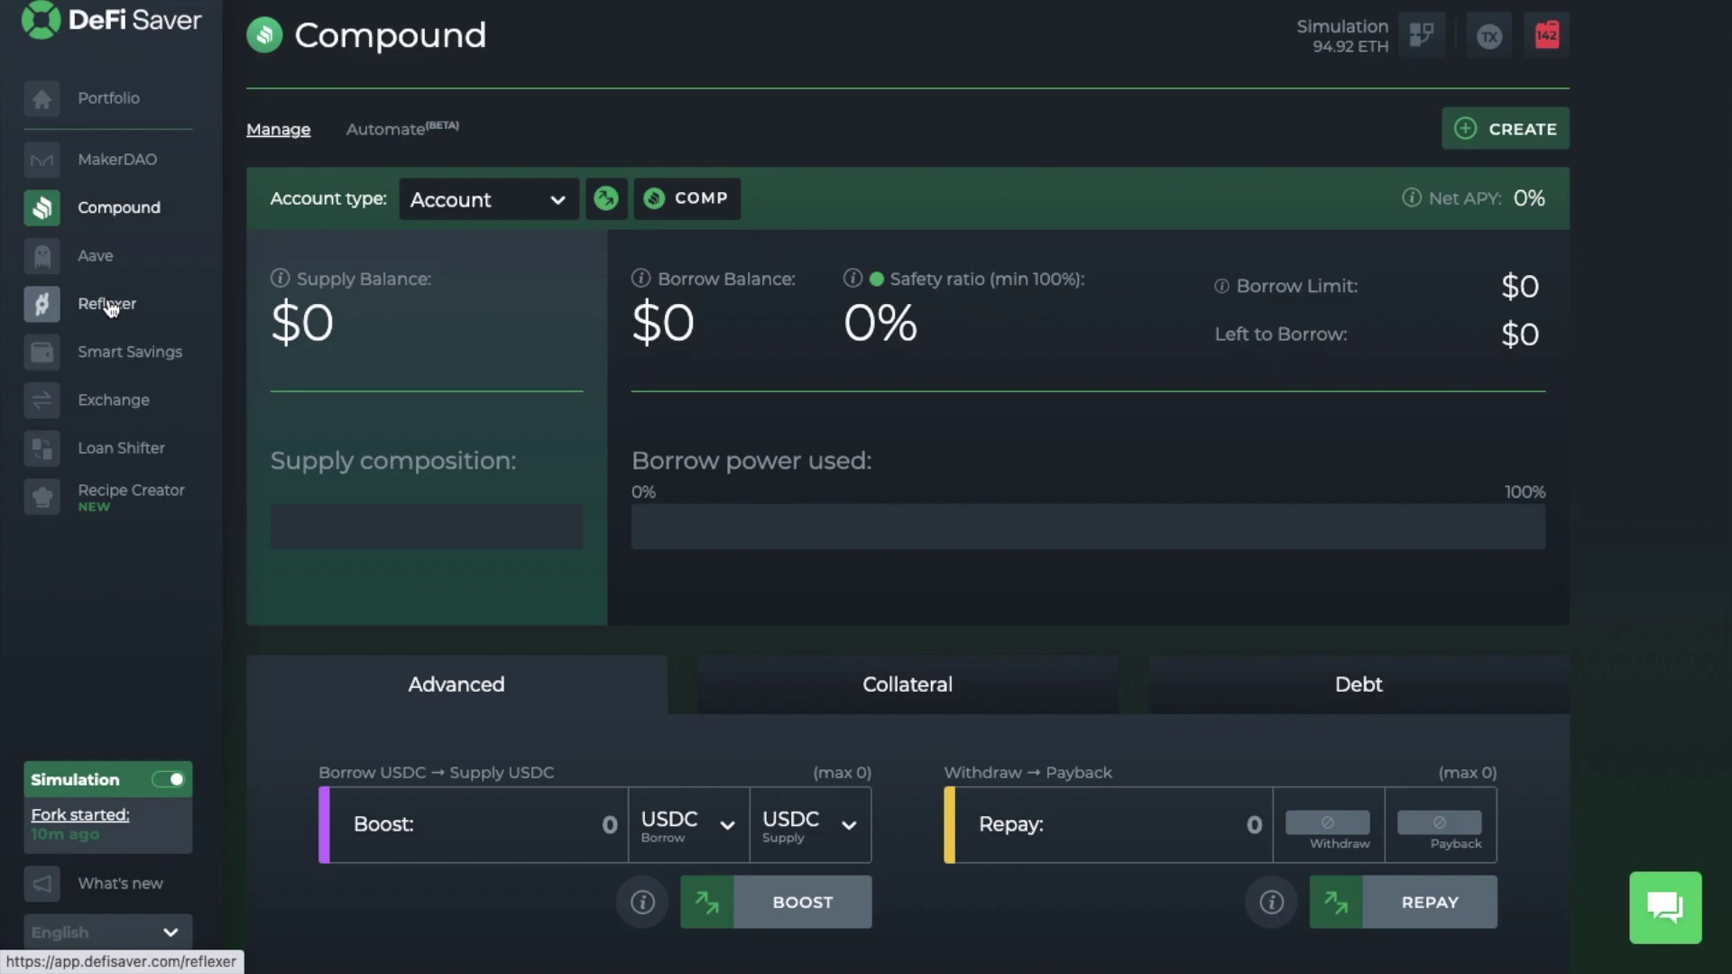
Step: Create a Smart Wallet from Smart Savings and accept the DSProxy creation fee
click(111, 361)
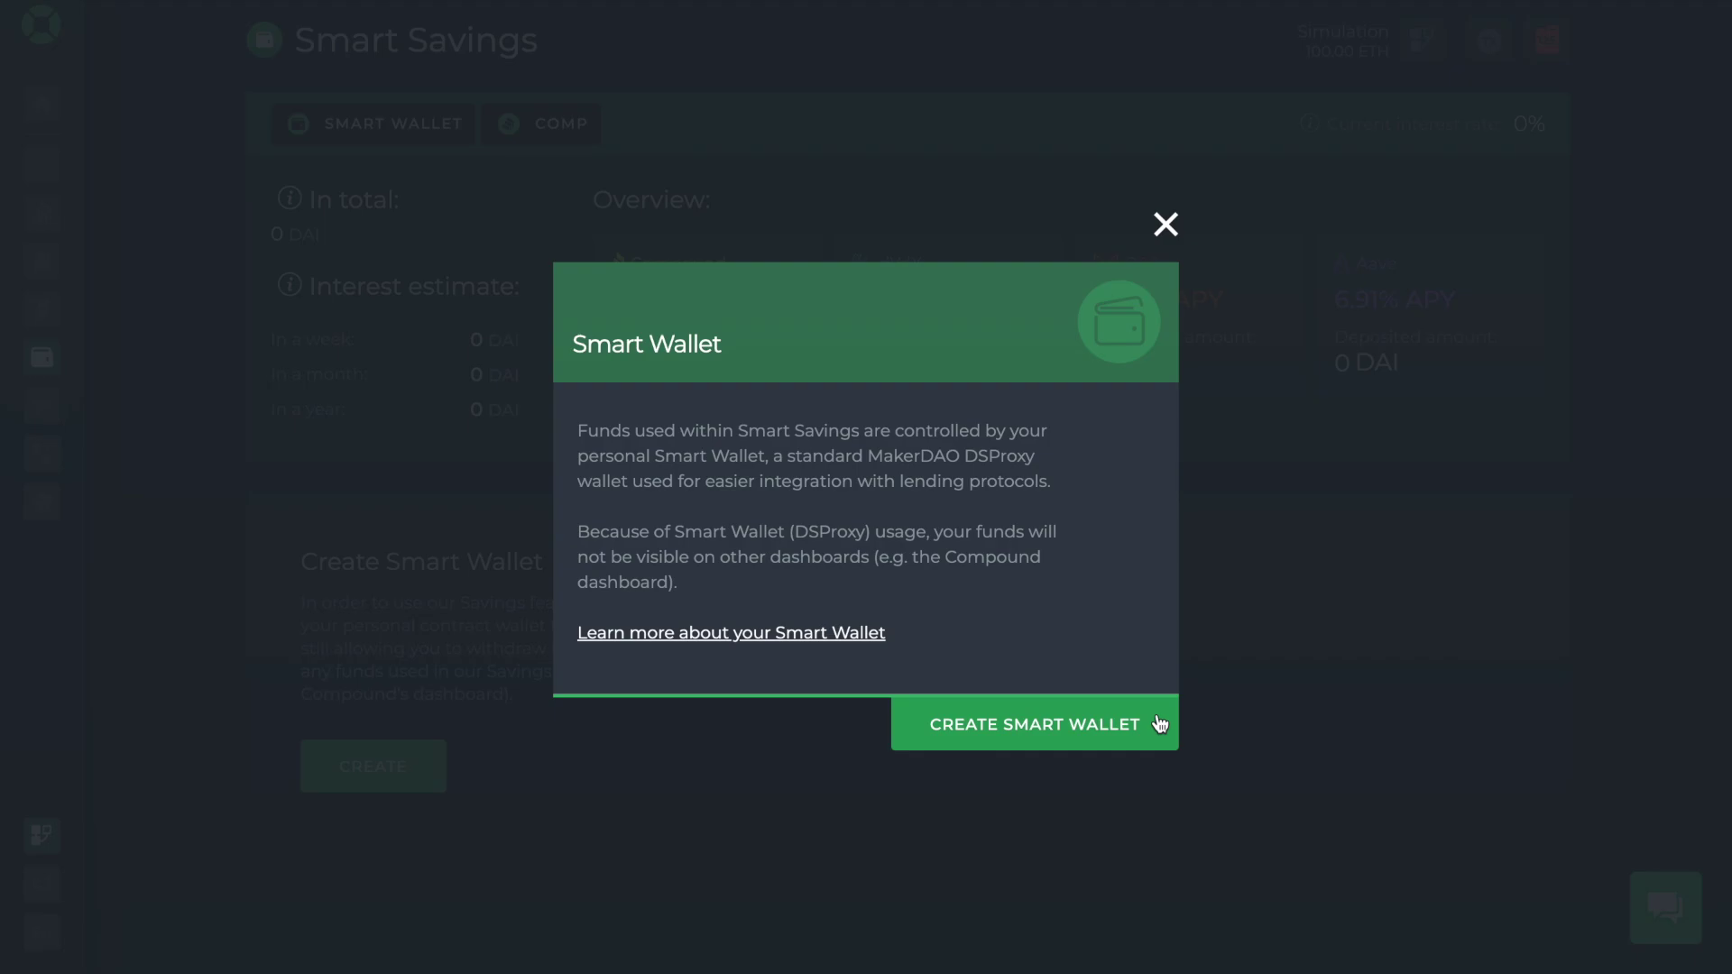
click(1159, 724)
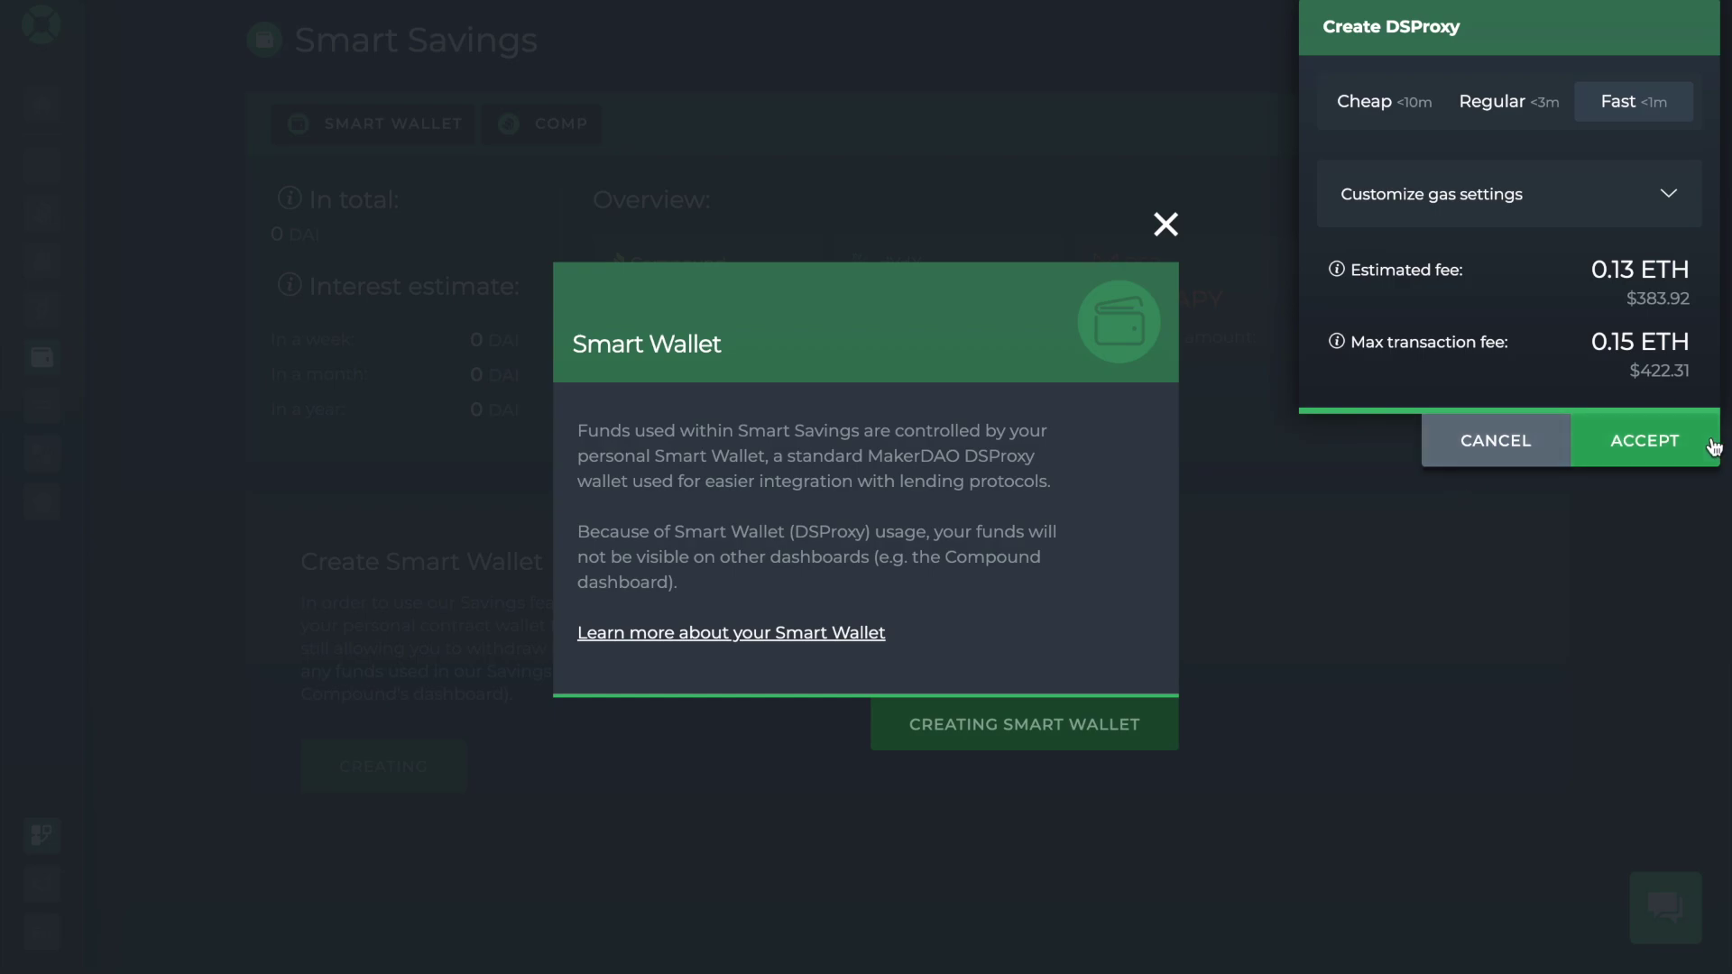
click(1713, 447)
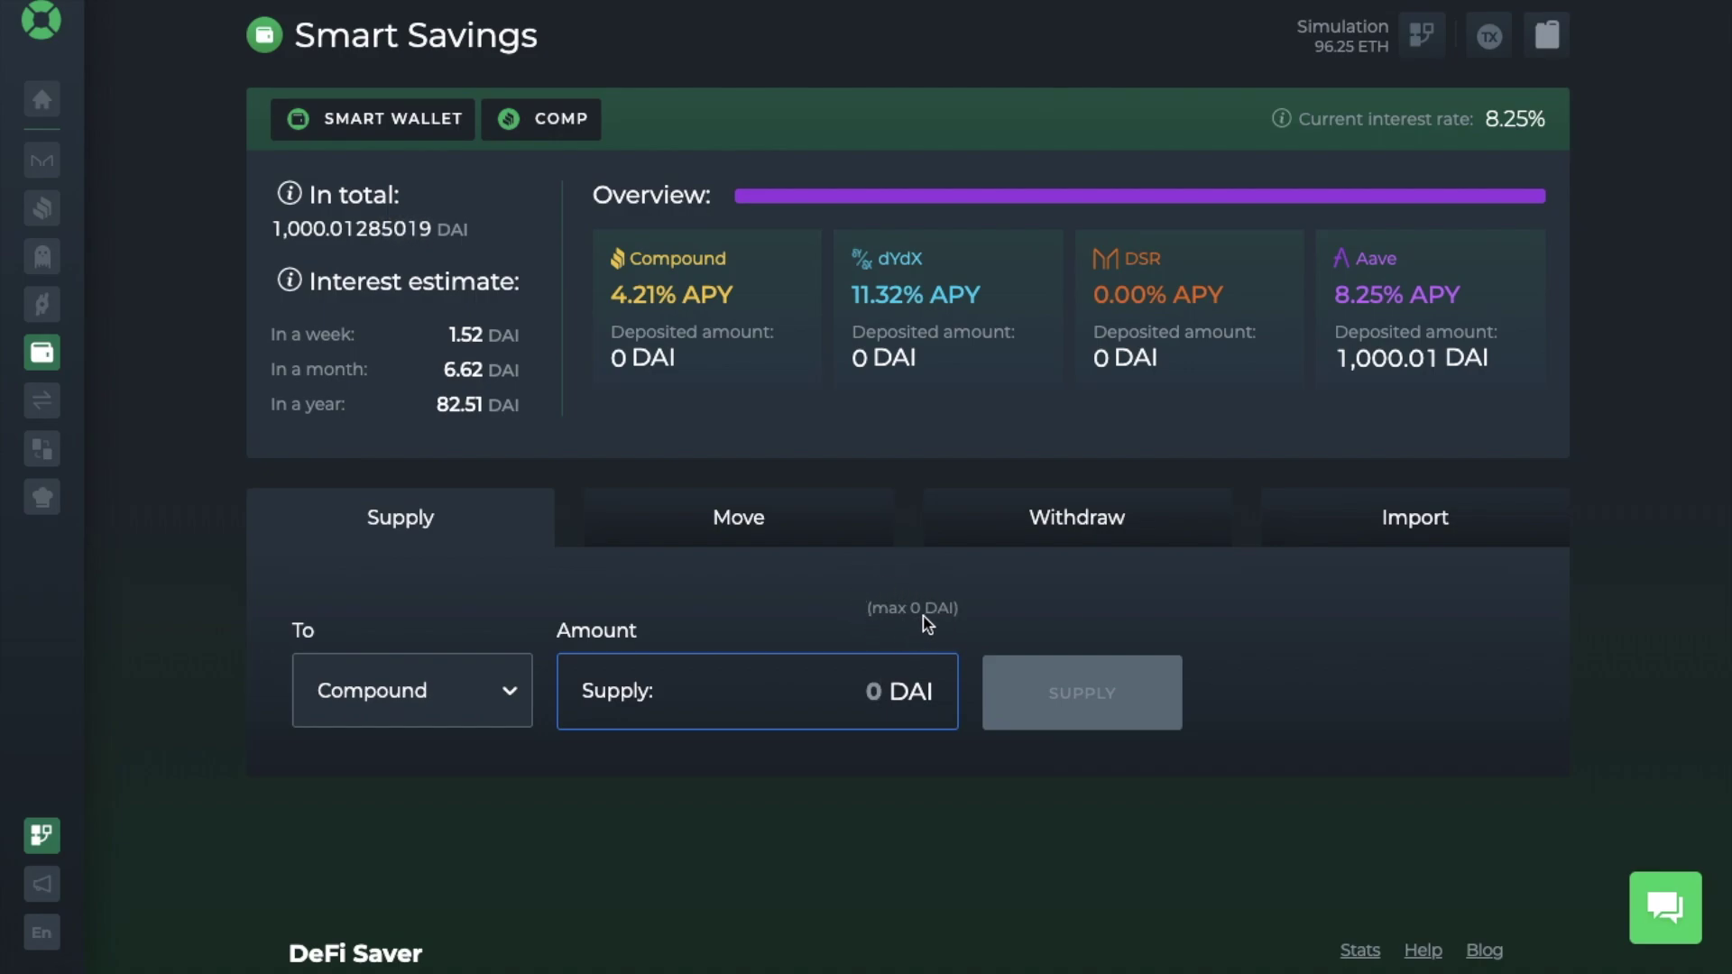
Step: Go to the Exchange page's Token Swaps form, set from ETH to DAI
mouse_move(934, 621)
mouse_move(38, 401)
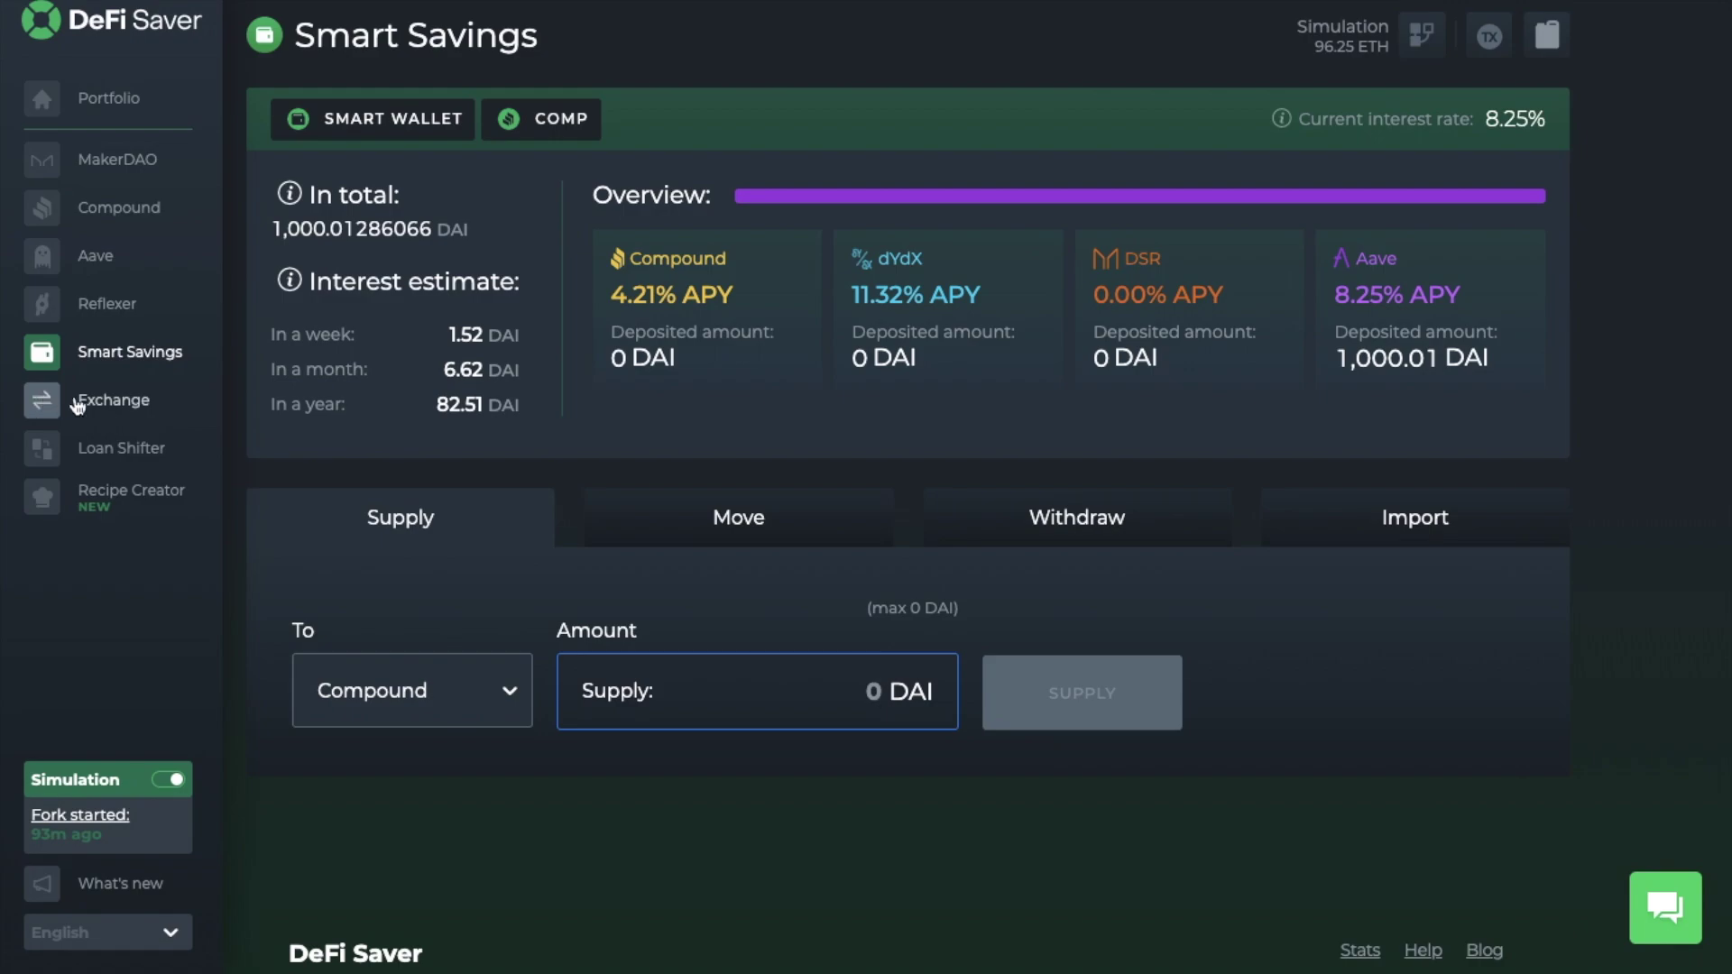
click(123, 412)
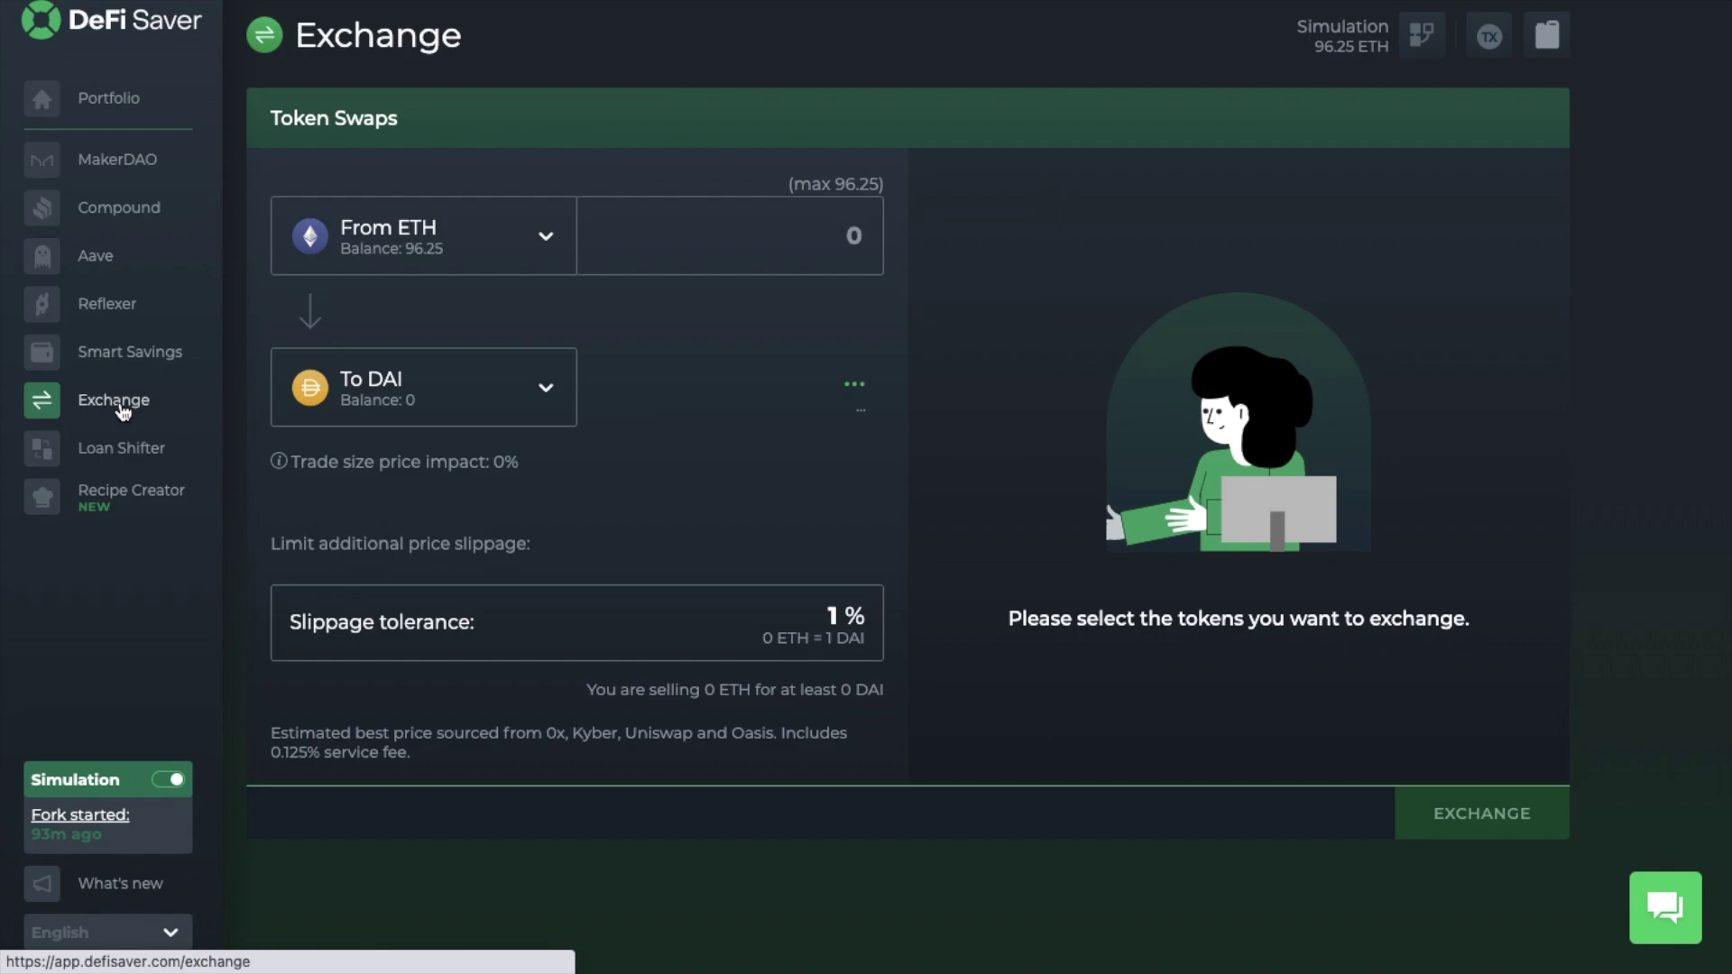
Step: Swap 1 ETH for 2,710.55 DAI, approve the fee, and return to Smart Savings
click(812, 235)
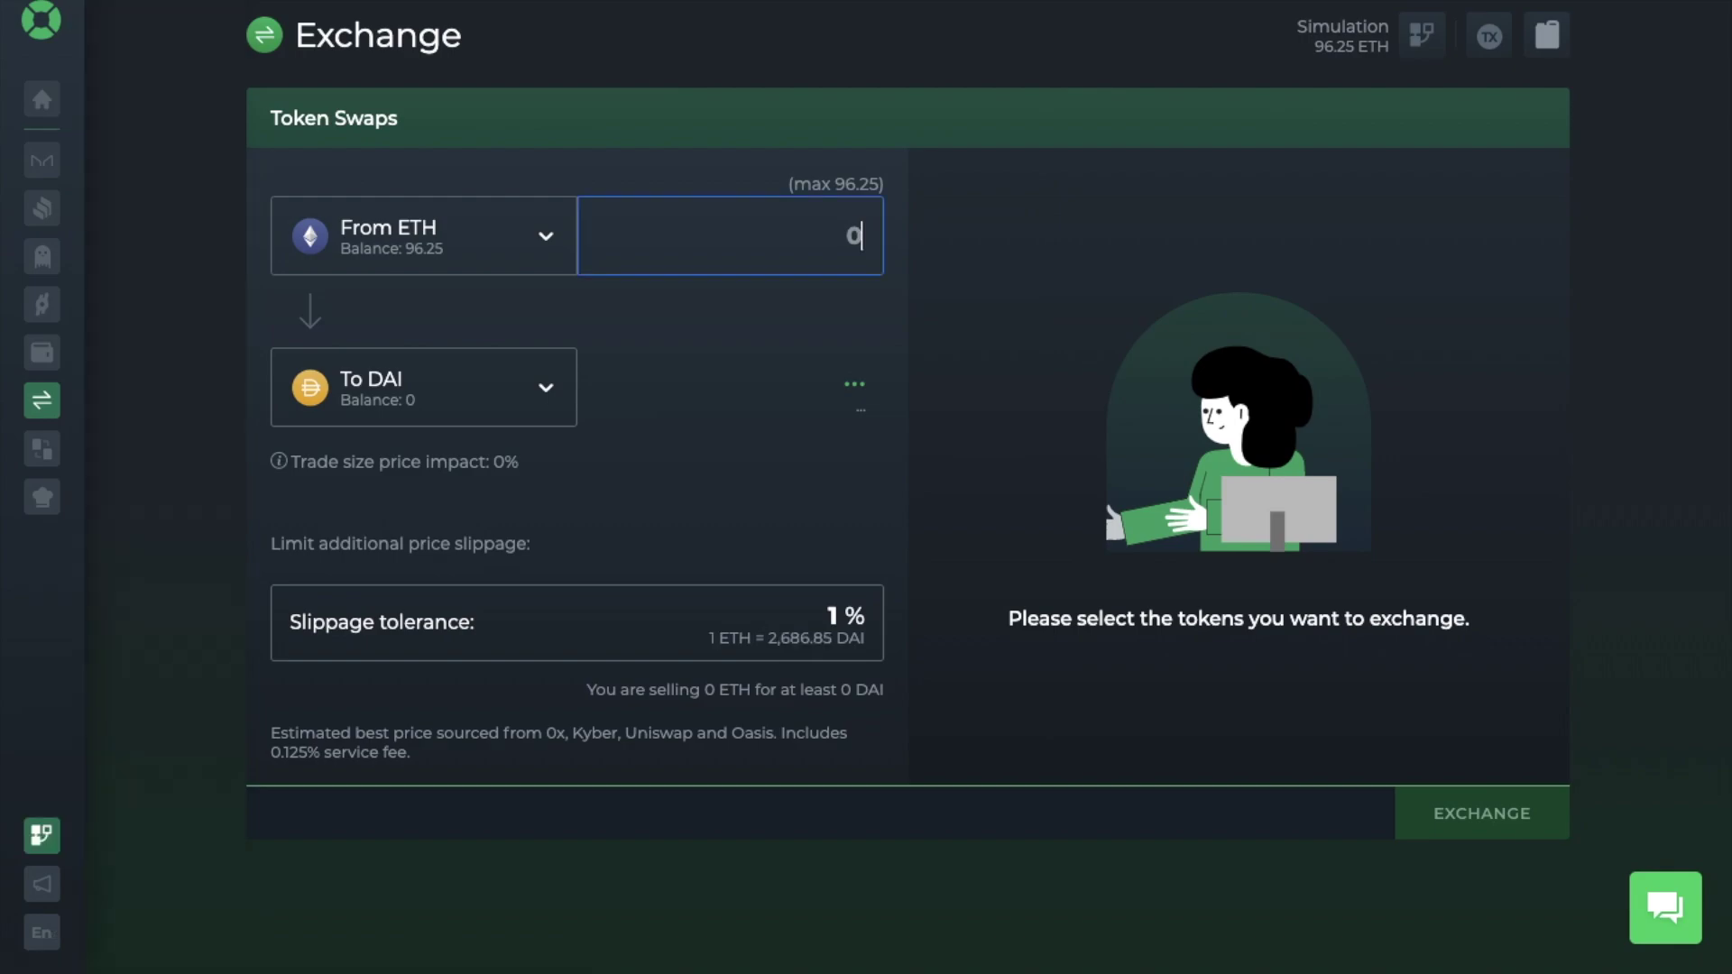
text(1)
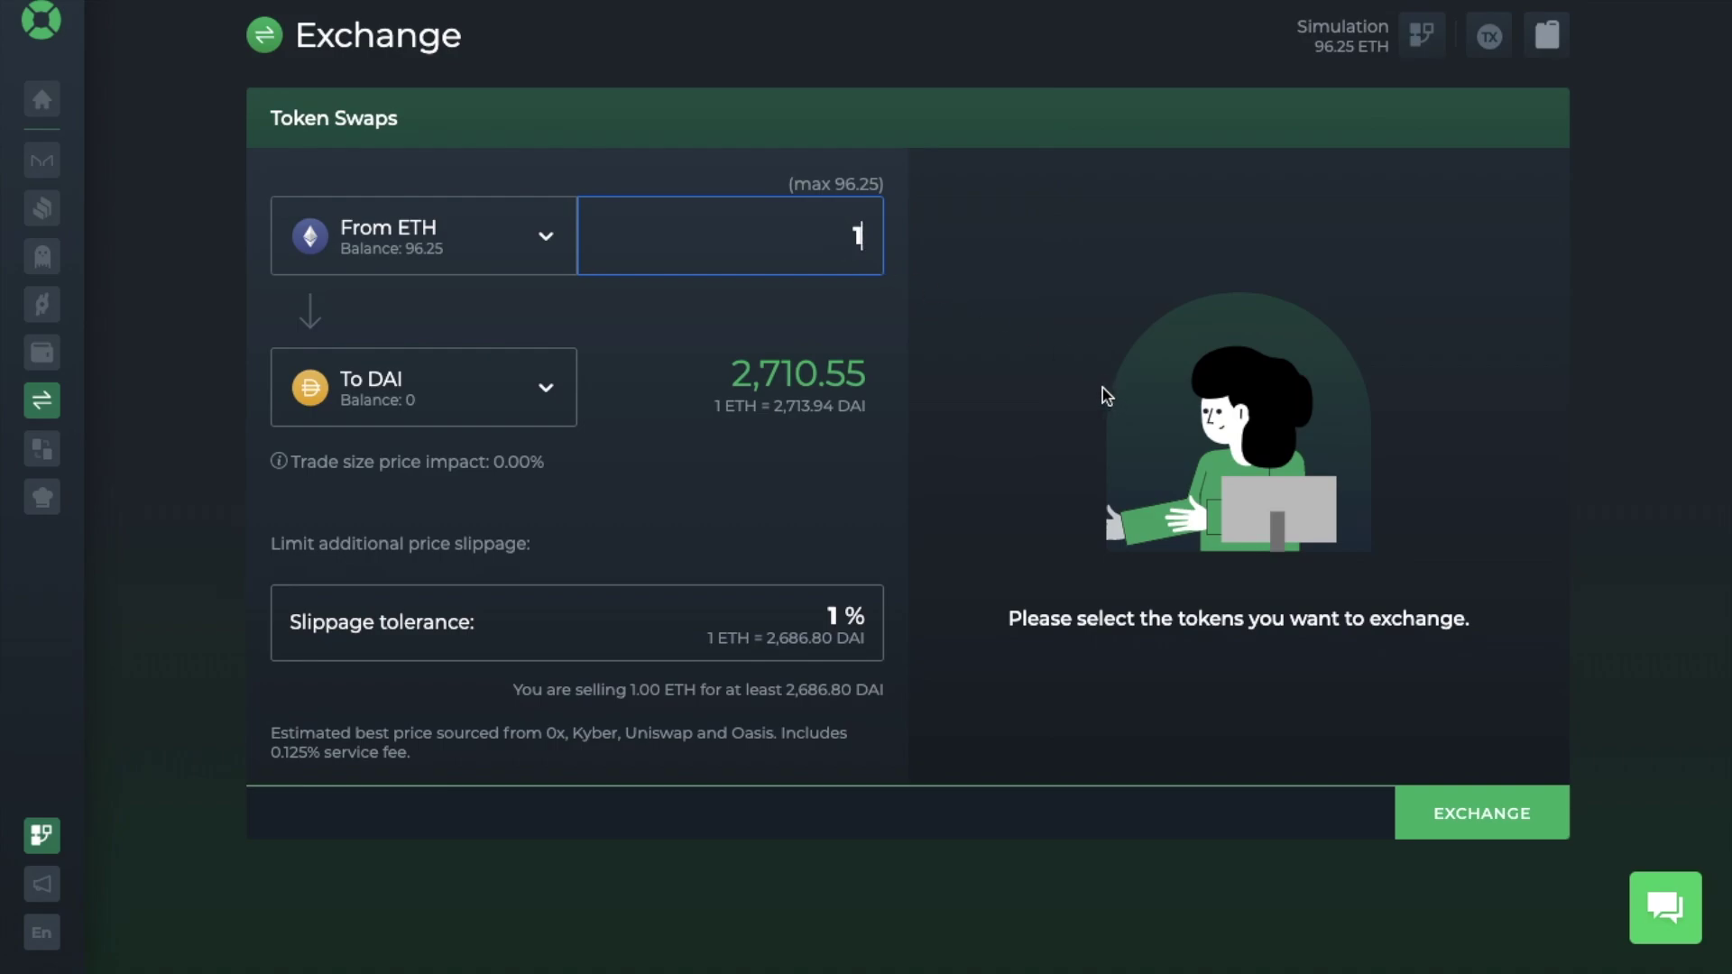
mouse_move(278, 464)
click(1447, 803)
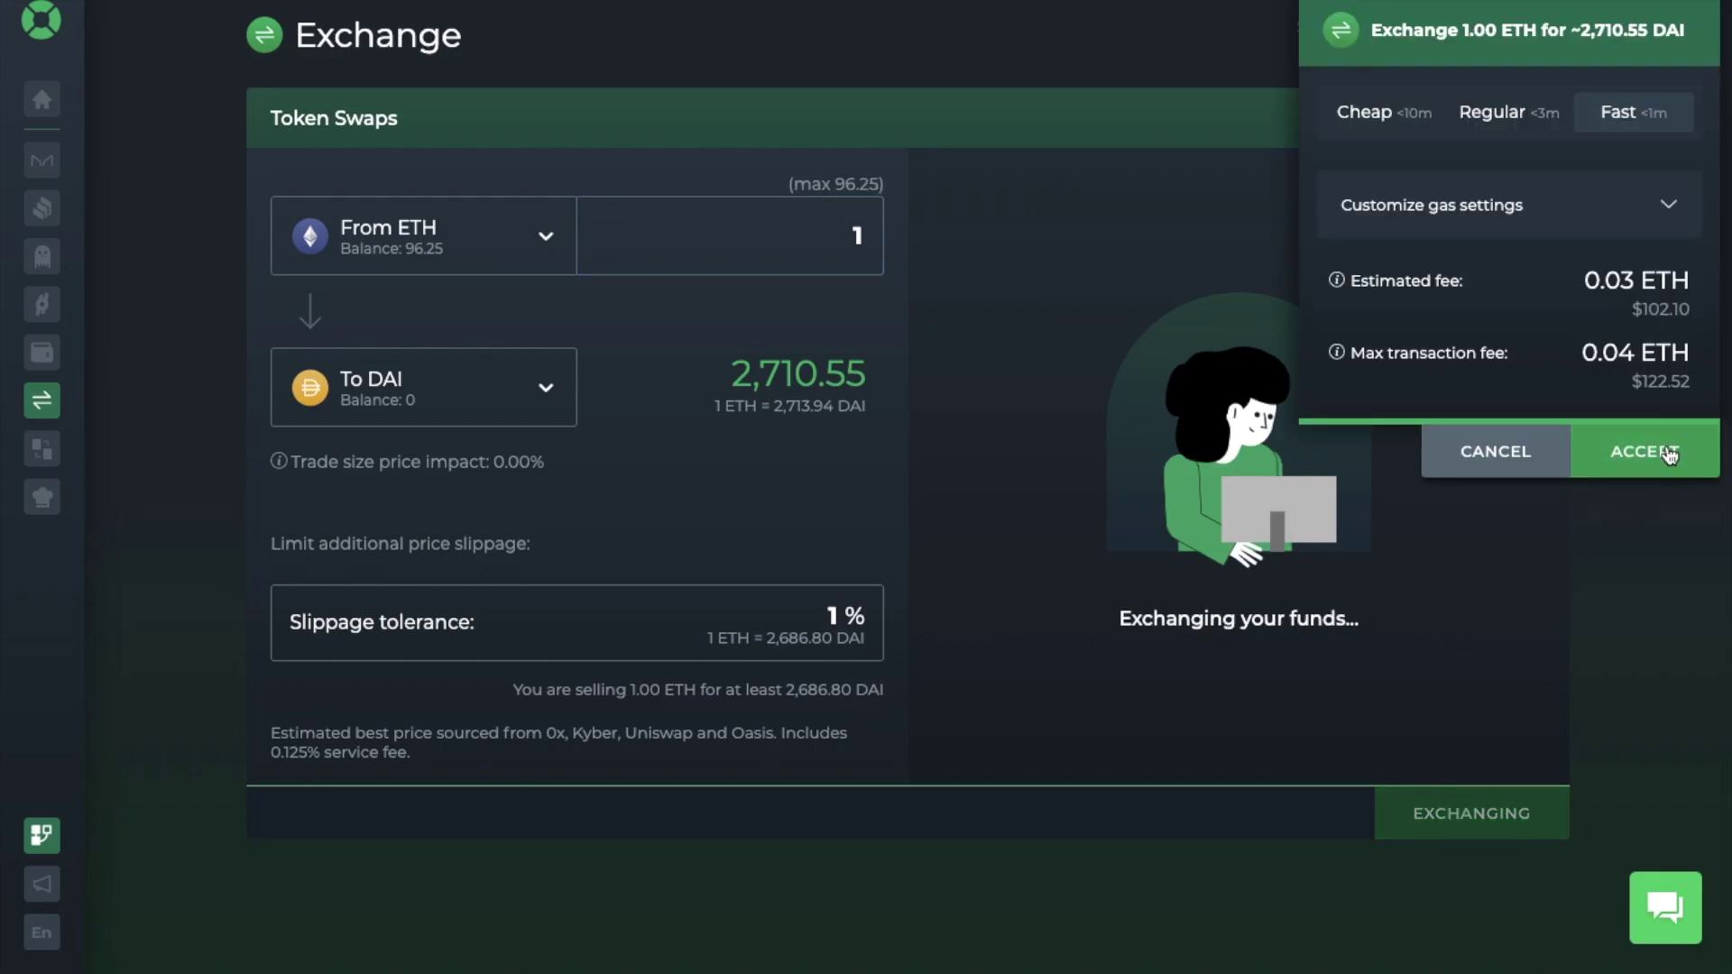
click(1669, 456)
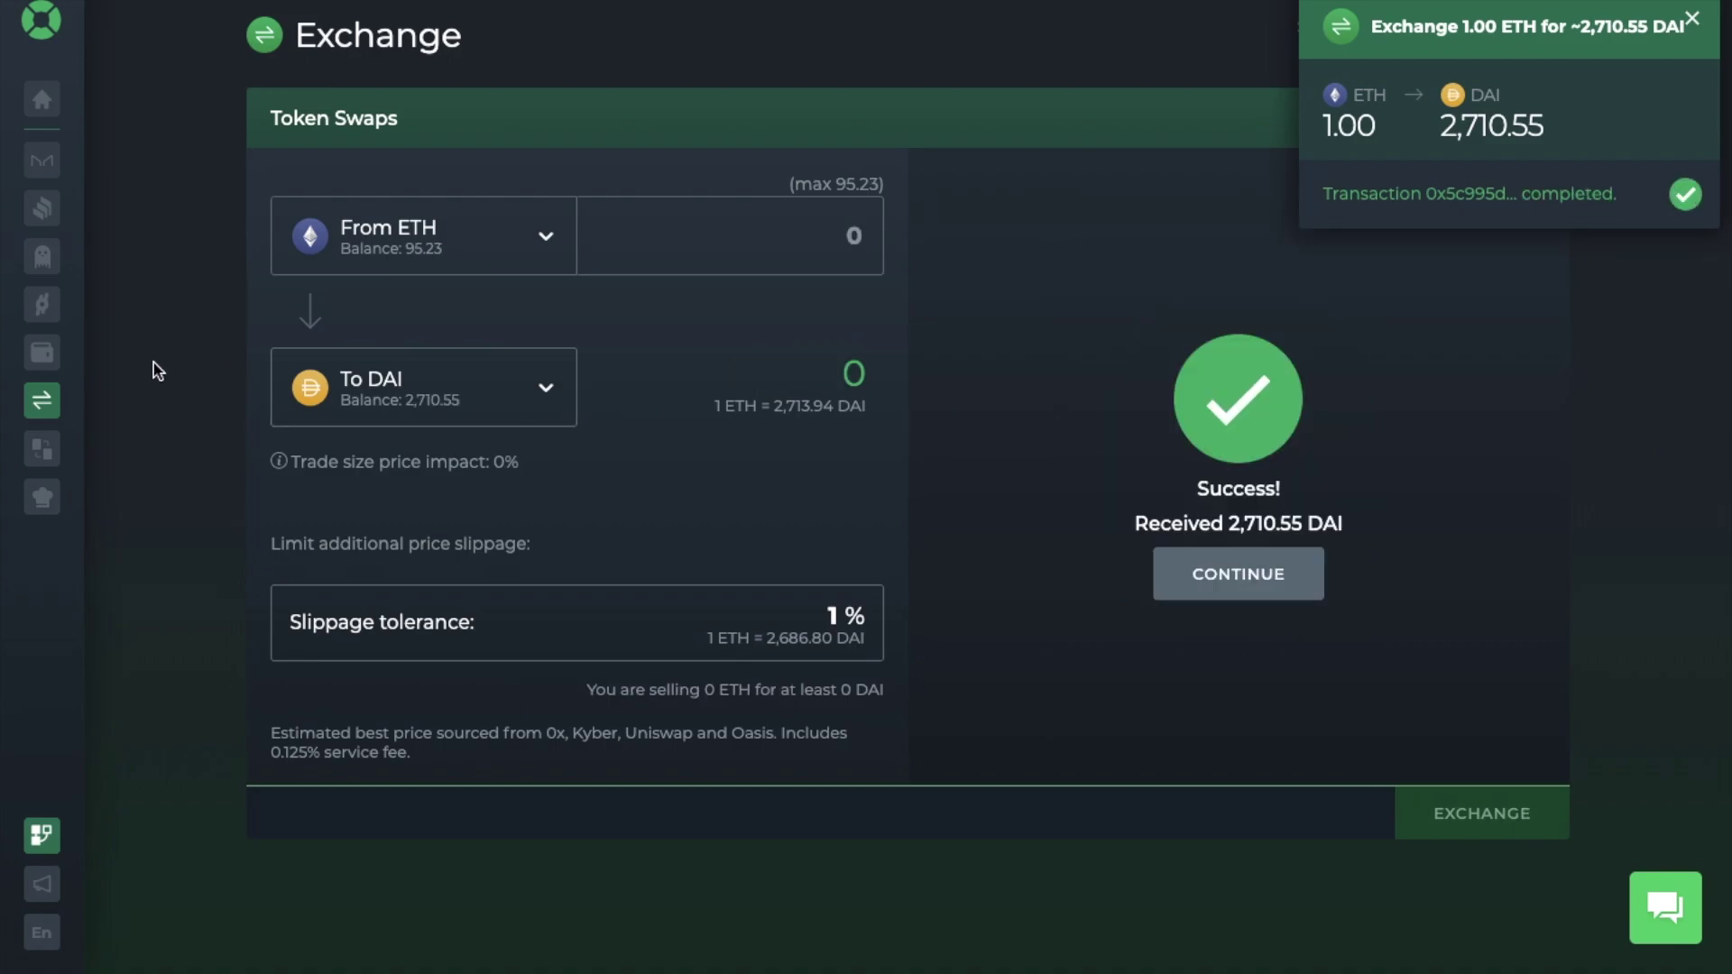
mouse_move(47, 361)
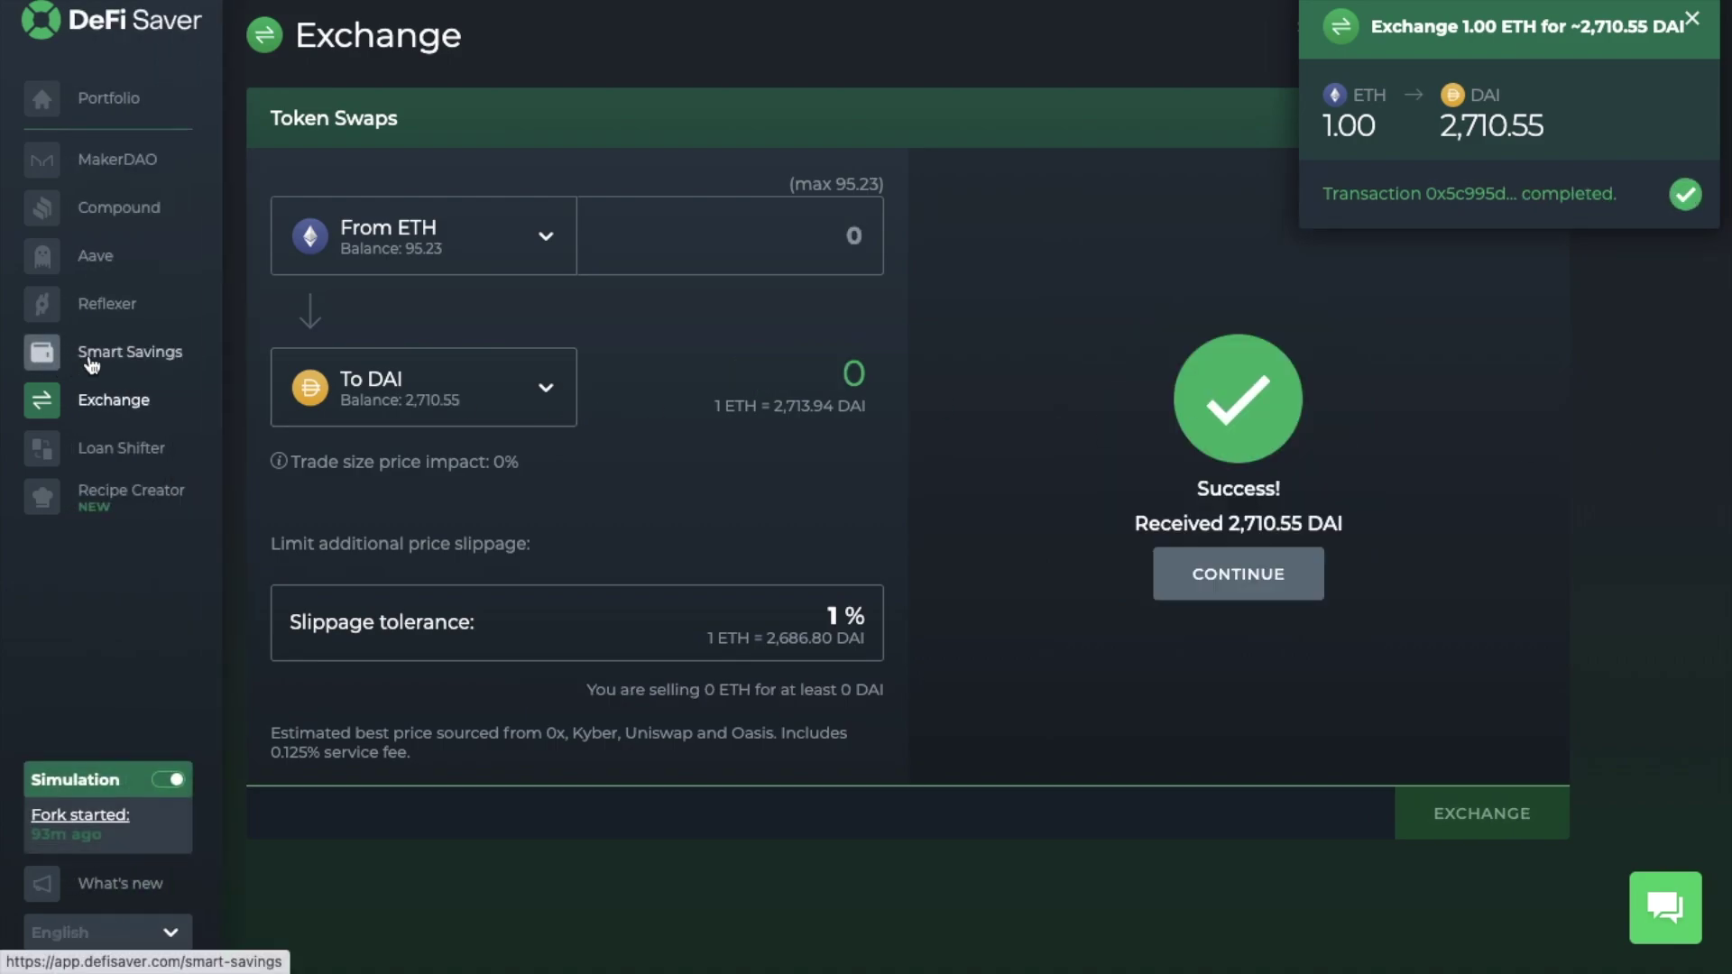
click(90, 361)
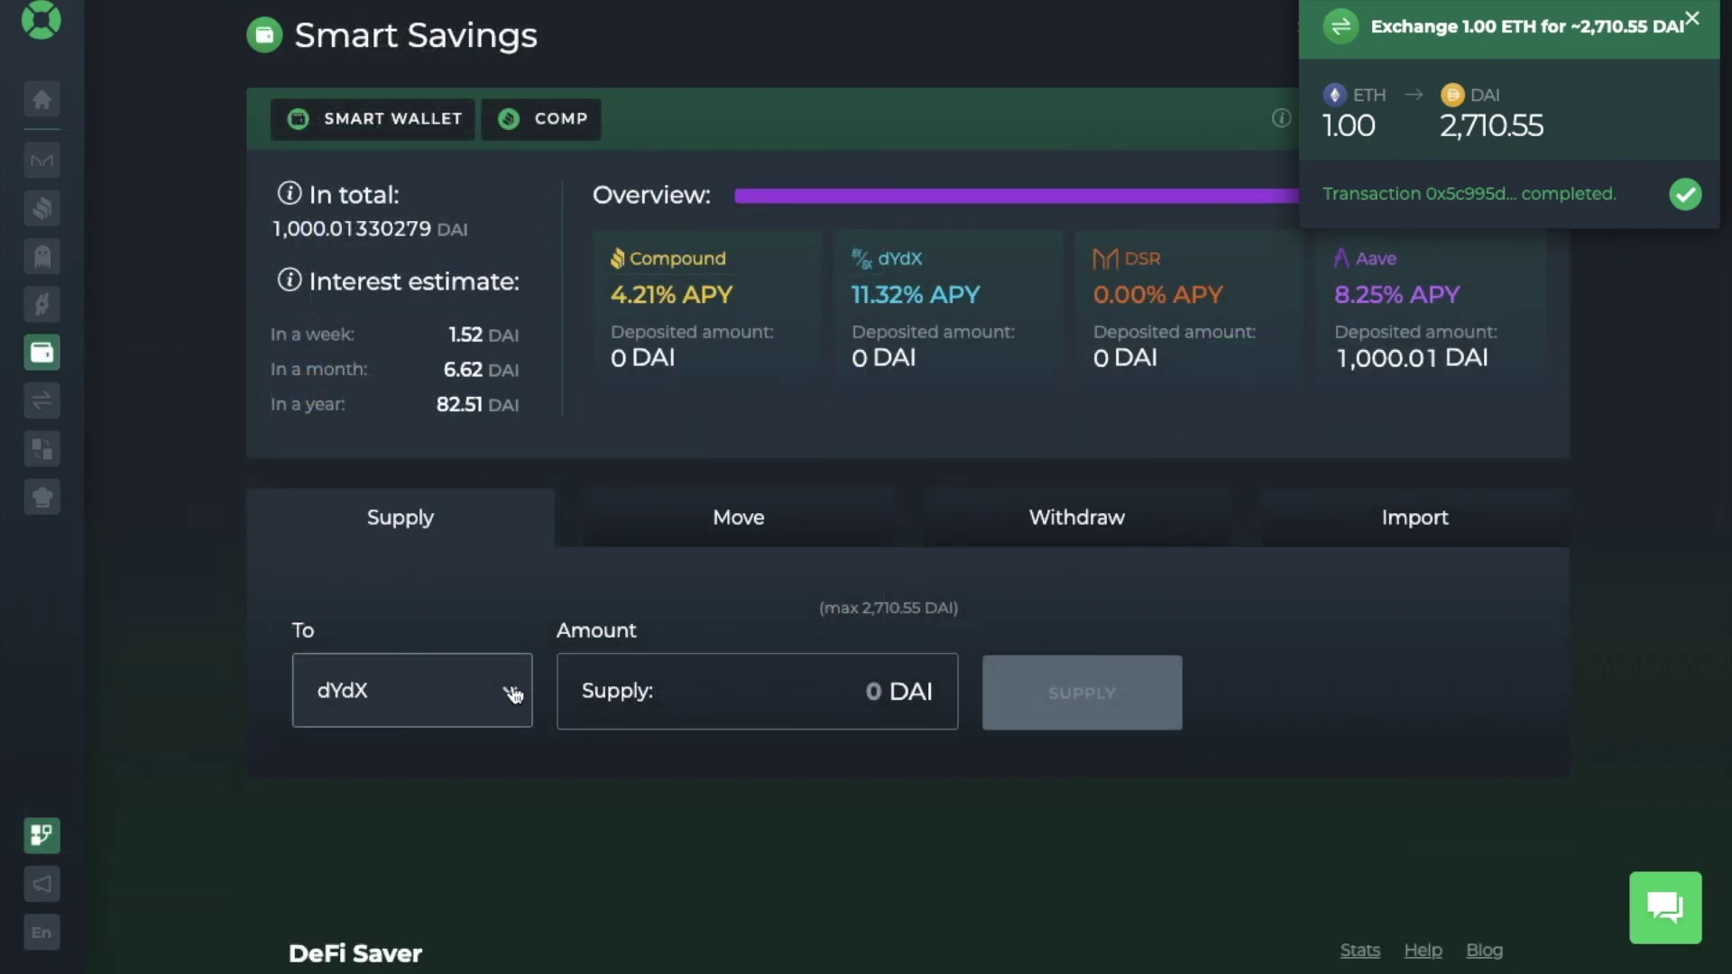
Step: Supply another 1,000 DAI to Aave for a 2,000.01 DAI deposit, then switch to Move
click(511, 693)
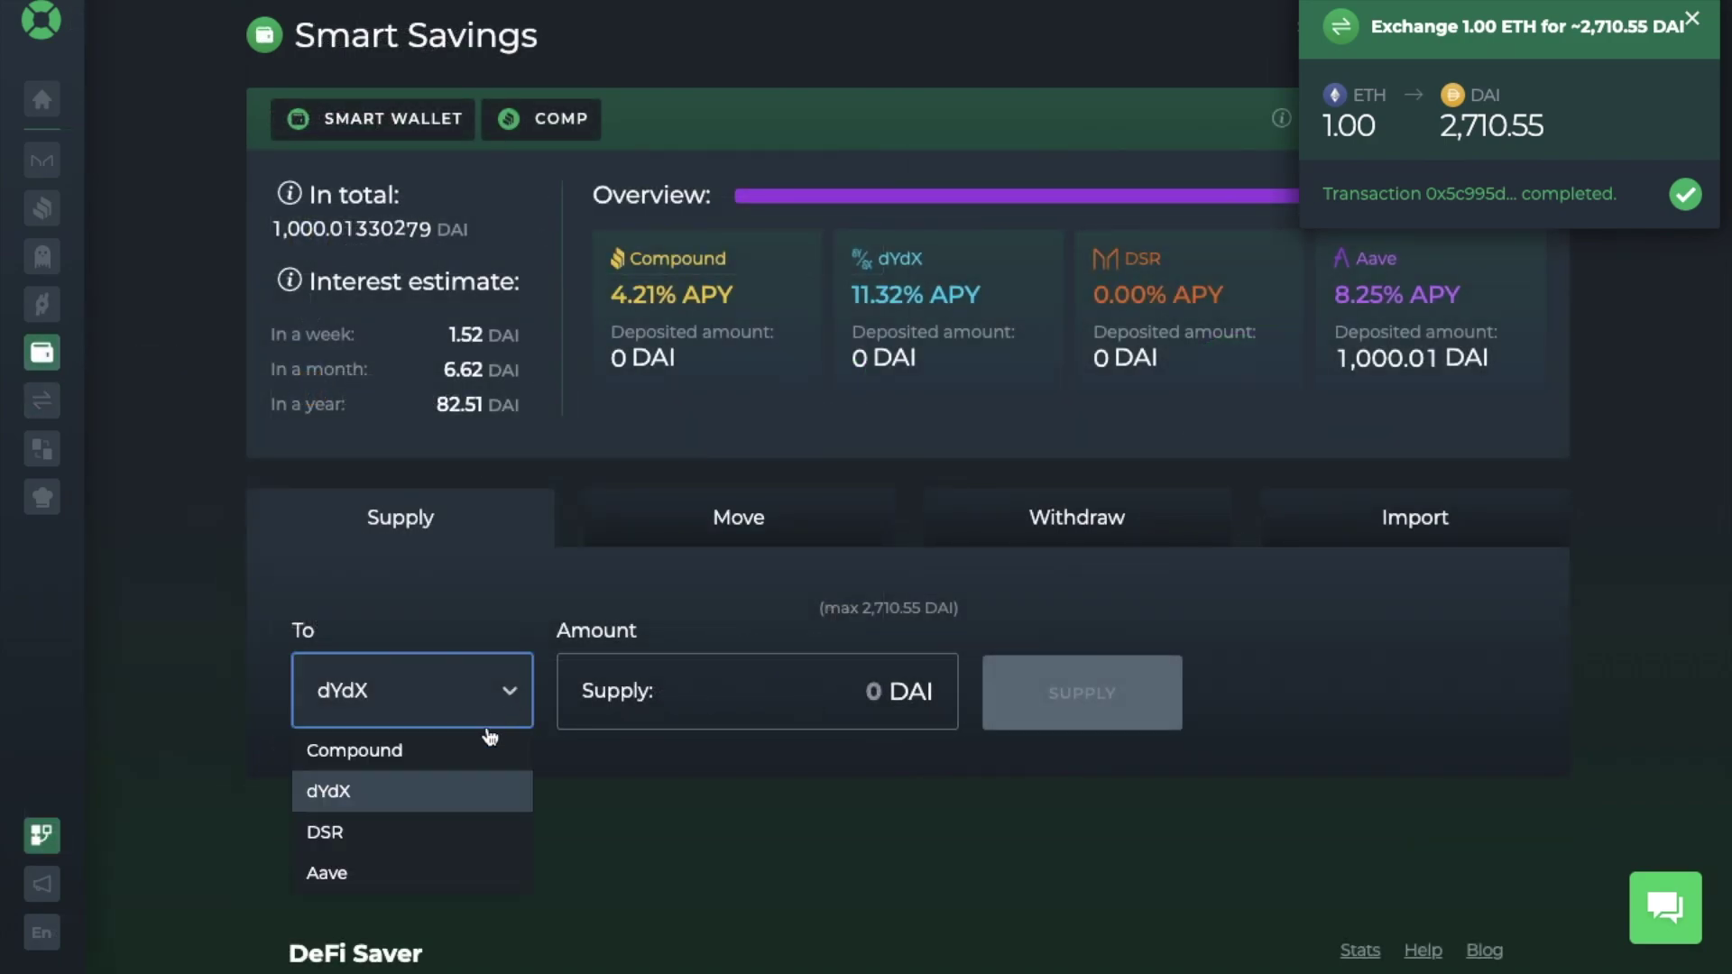
click(429, 874)
click(739, 691)
text(1000)
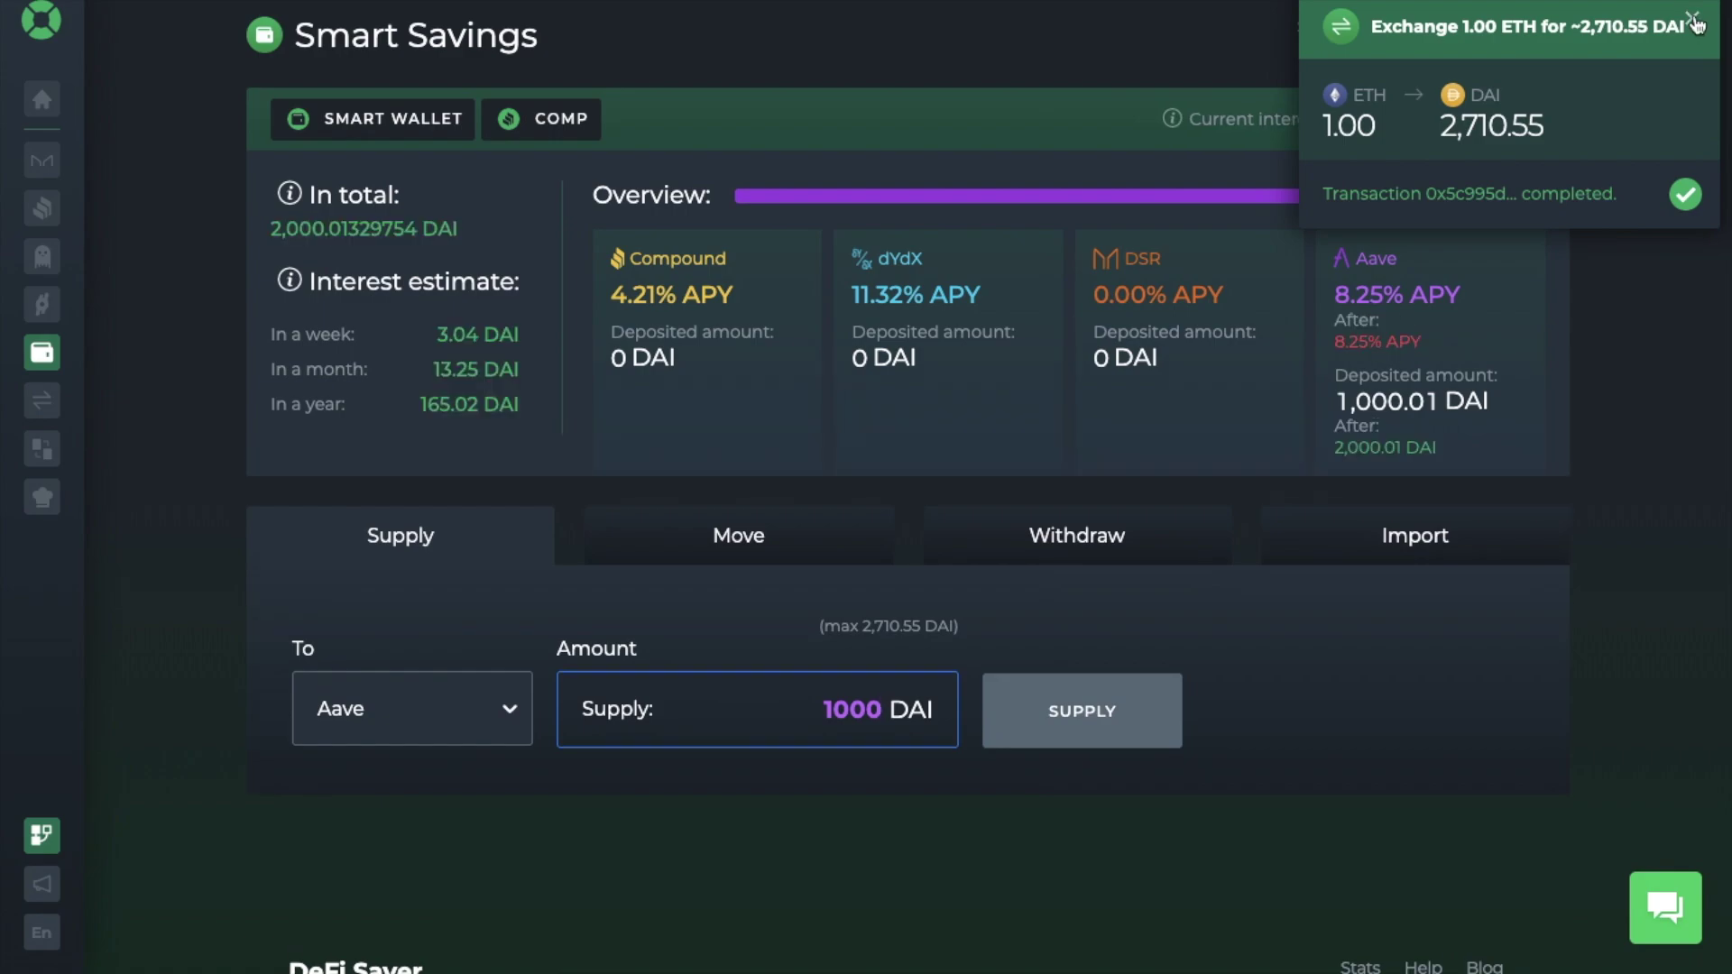
click(1693, 21)
click(1091, 732)
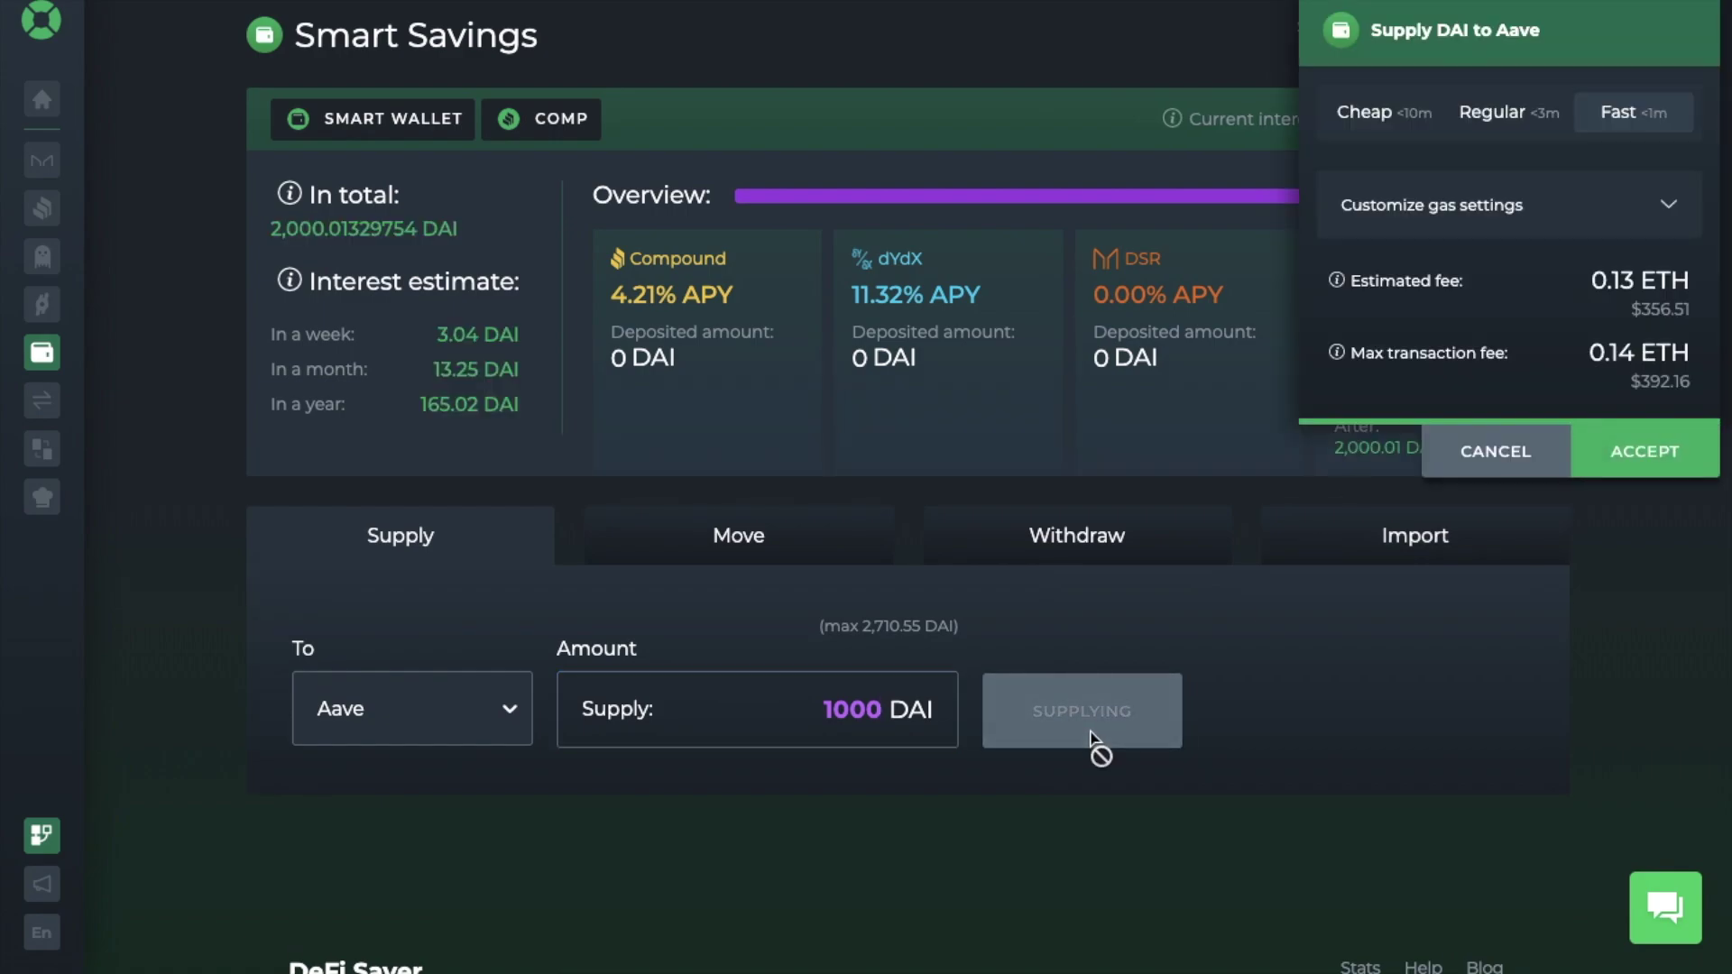
click(1641, 444)
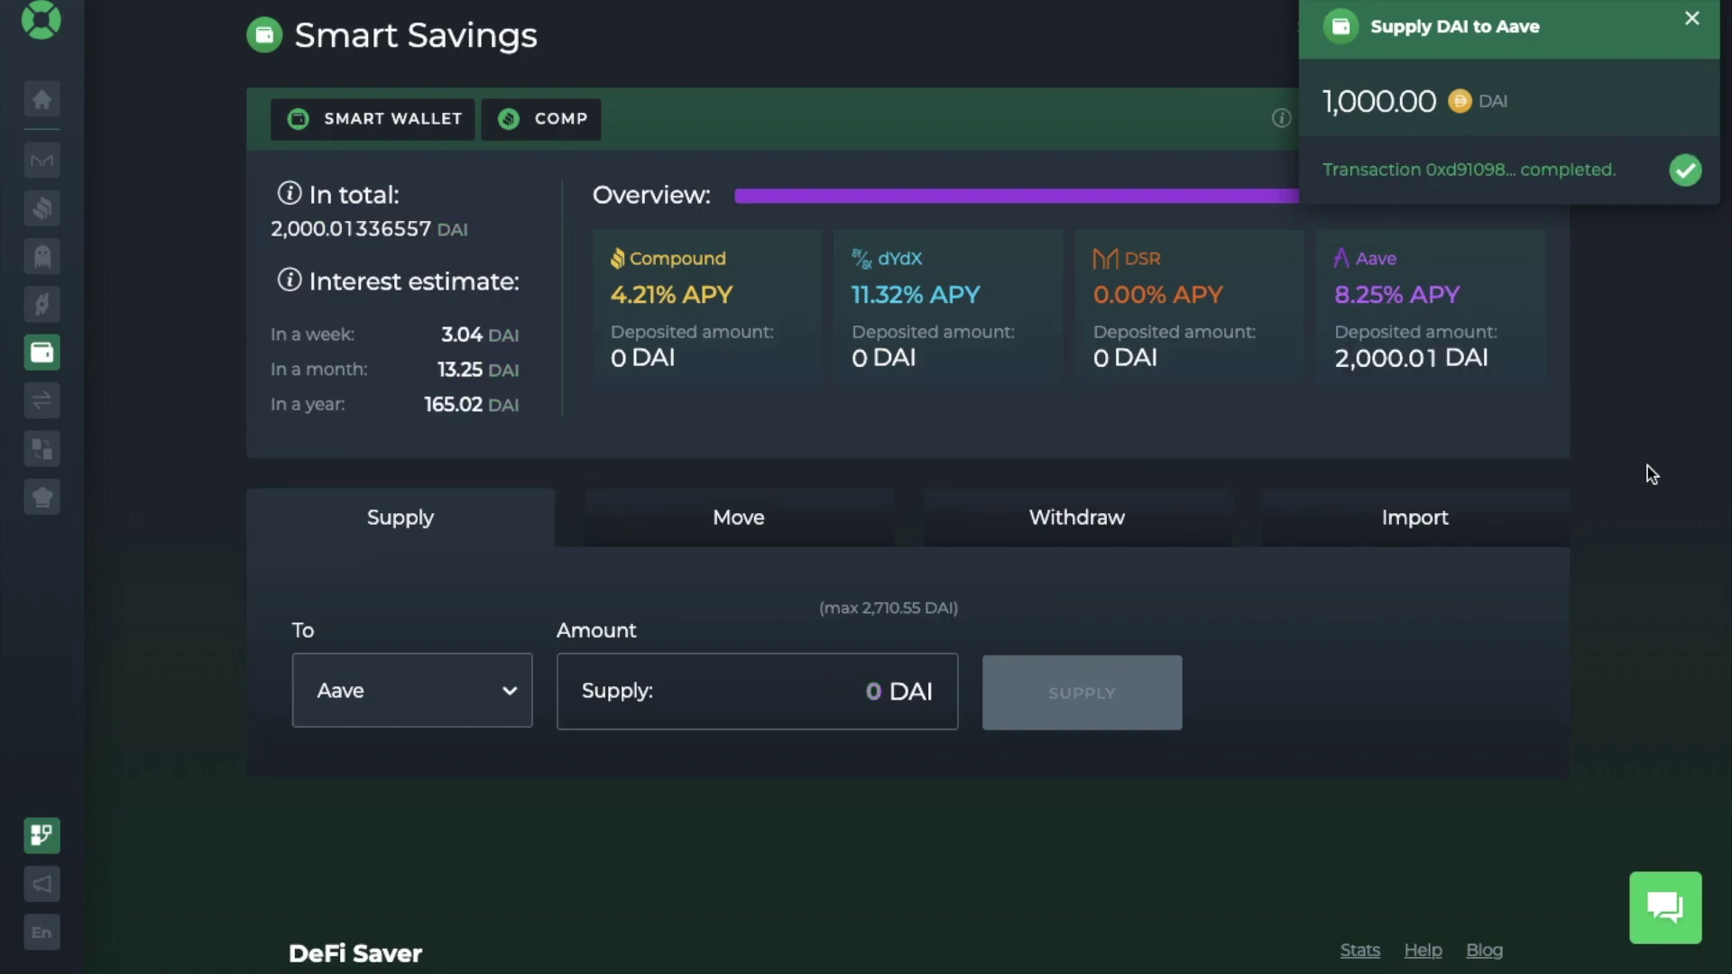
click(1692, 21)
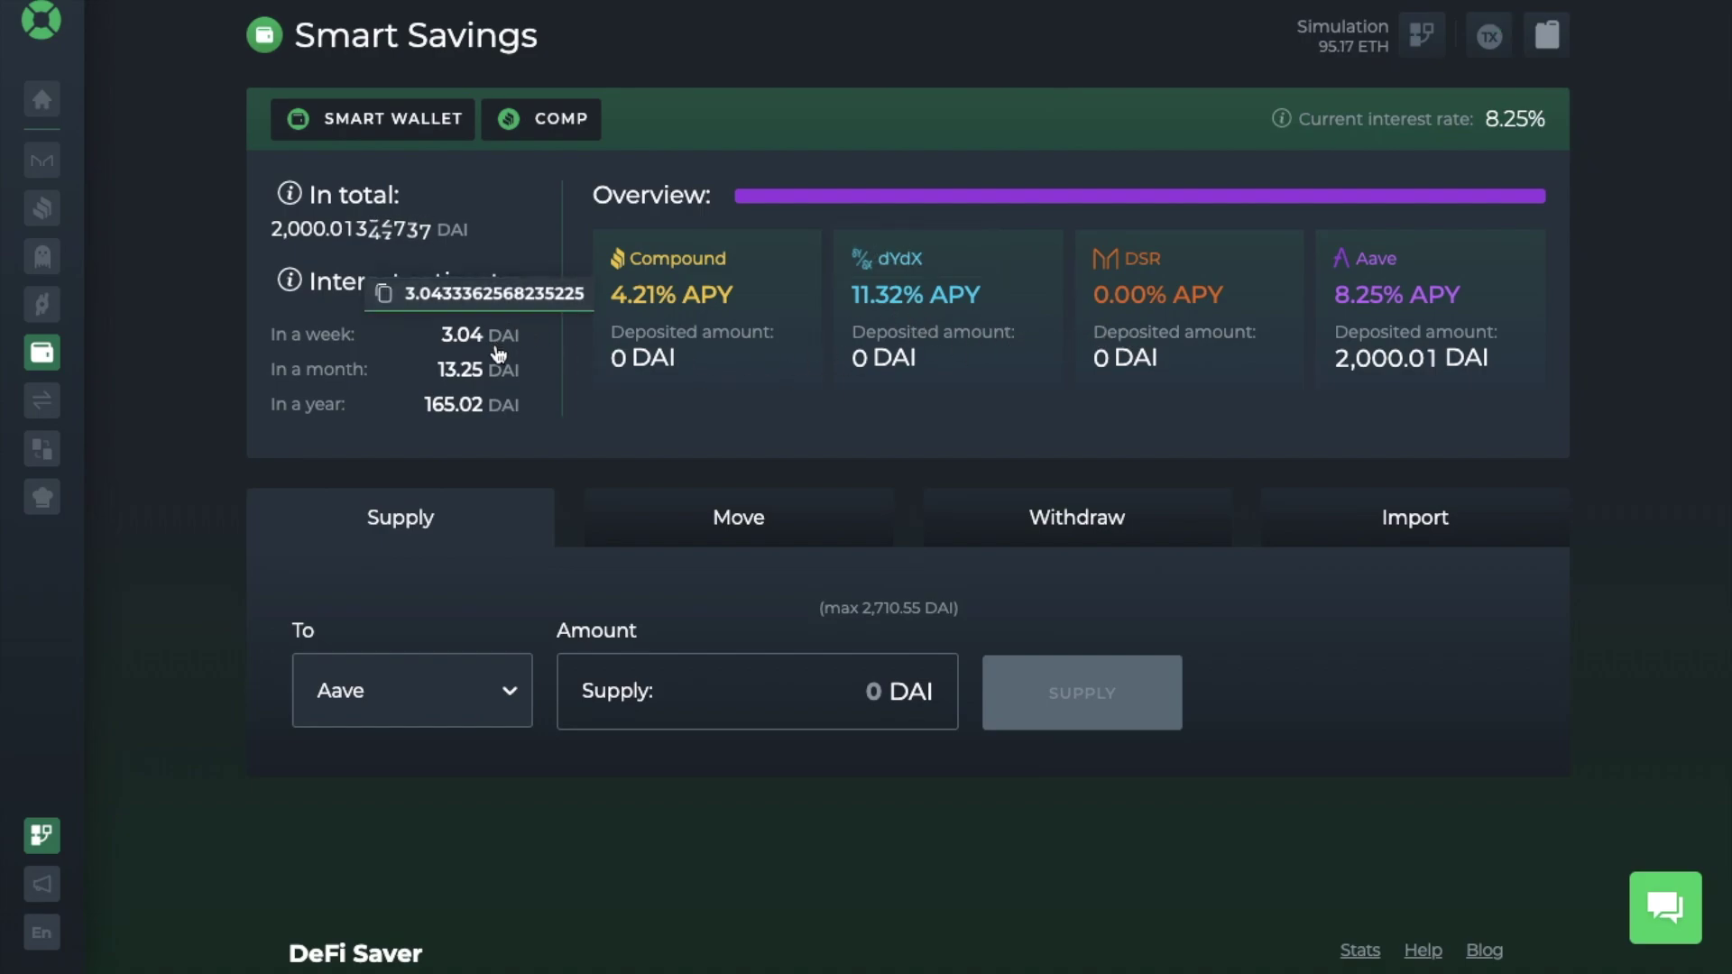
mouse_move(495, 374)
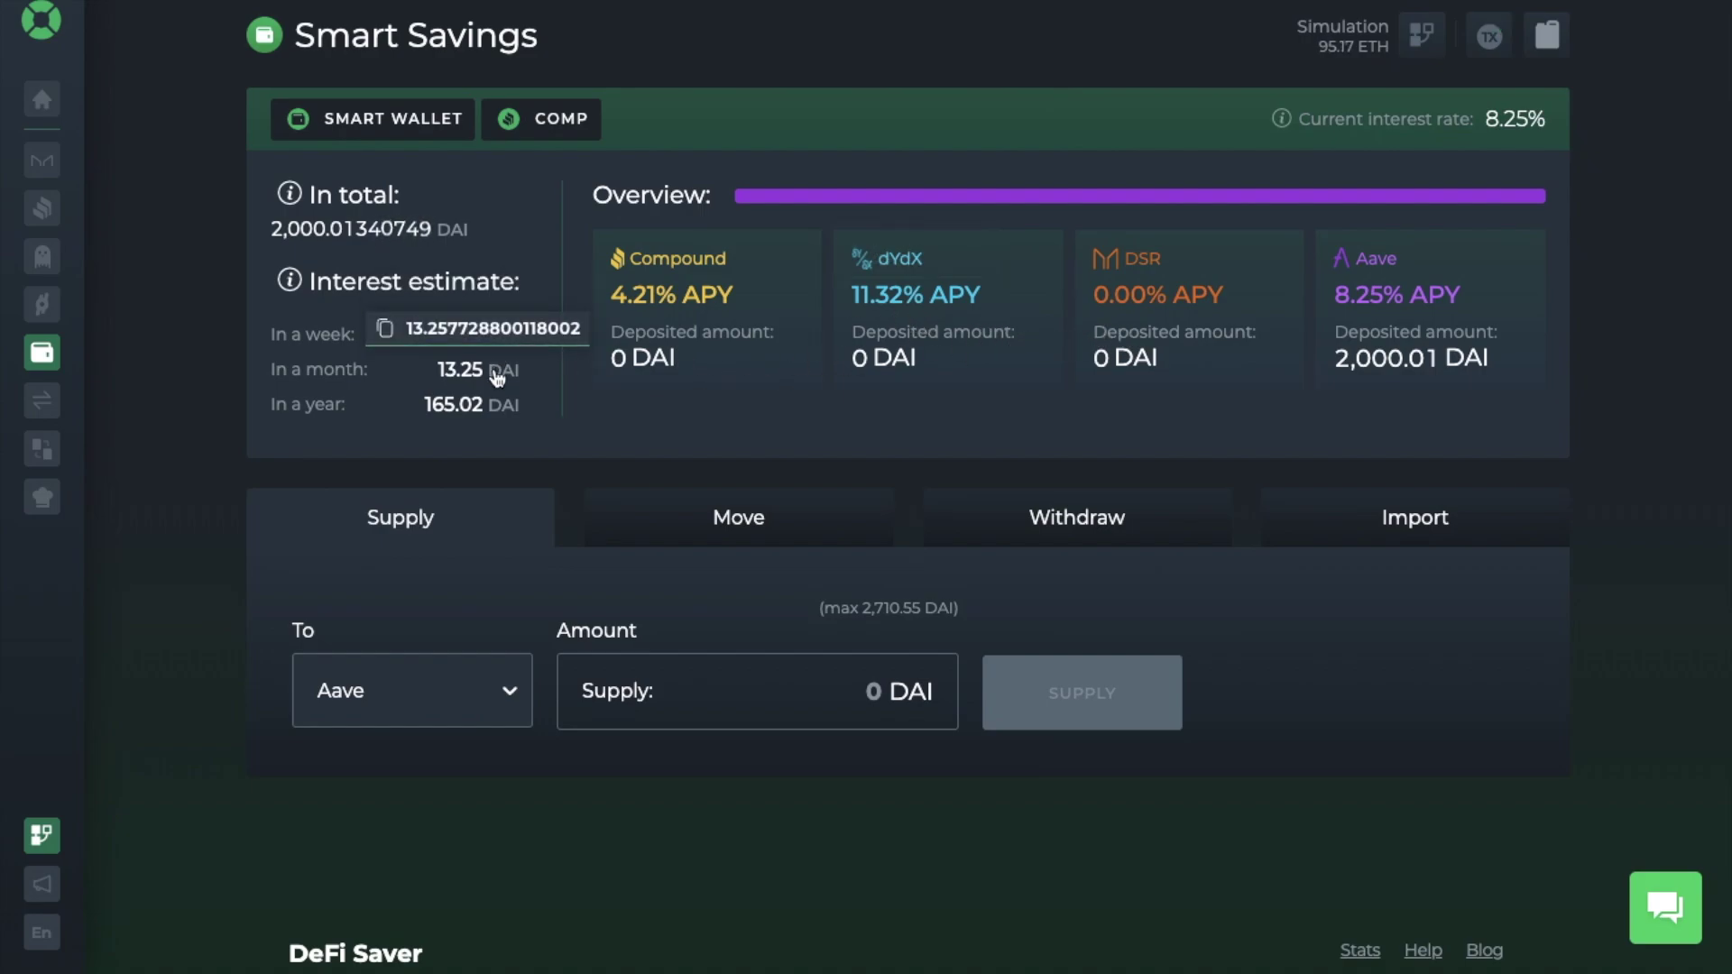
click(774, 525)
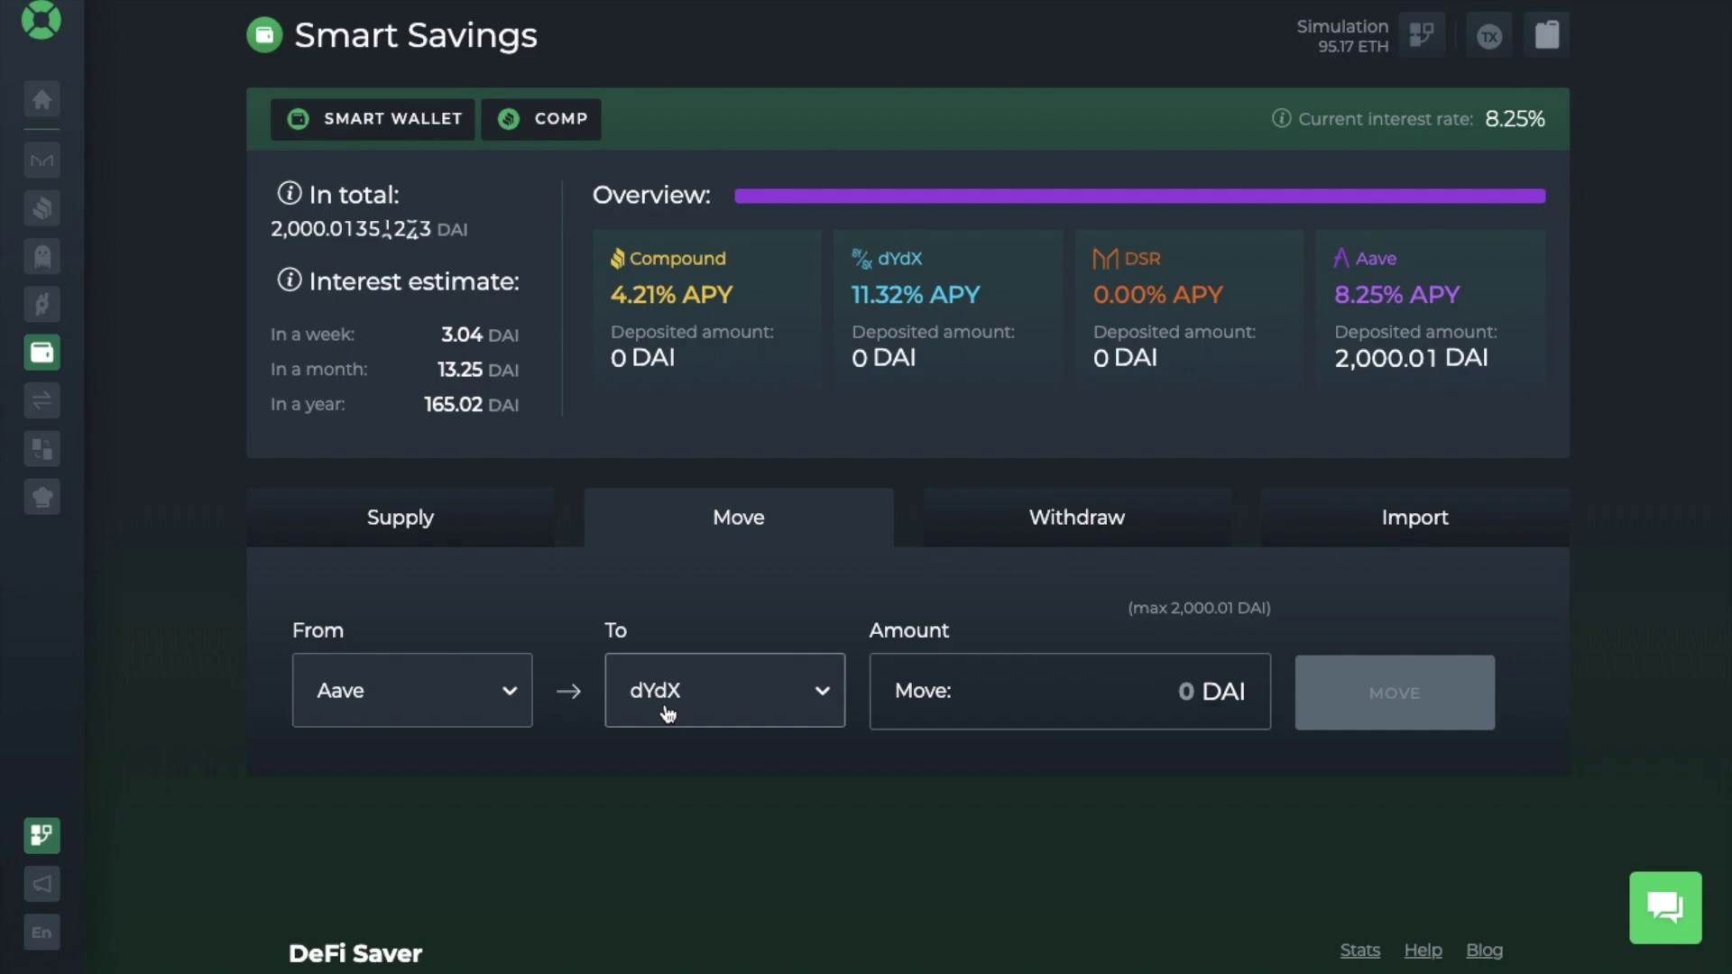
Step: Move 1,000 DAI from Aave to dYdX and accept the gas fee
click(1075, 692)
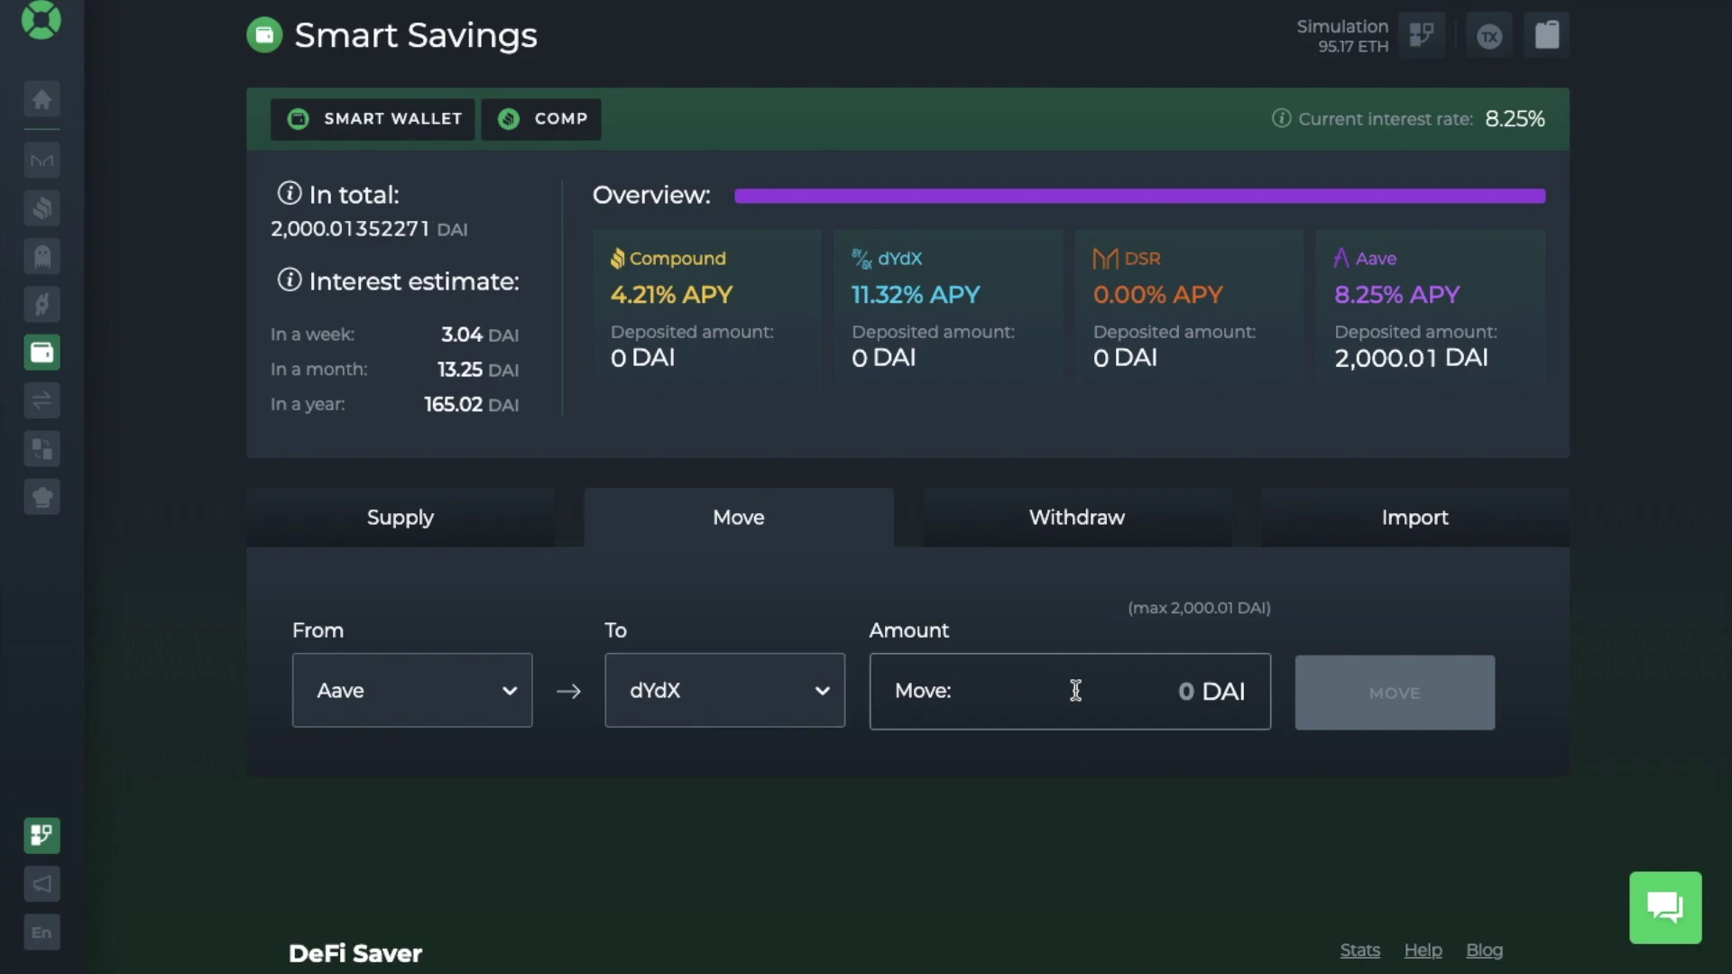
text(1000)
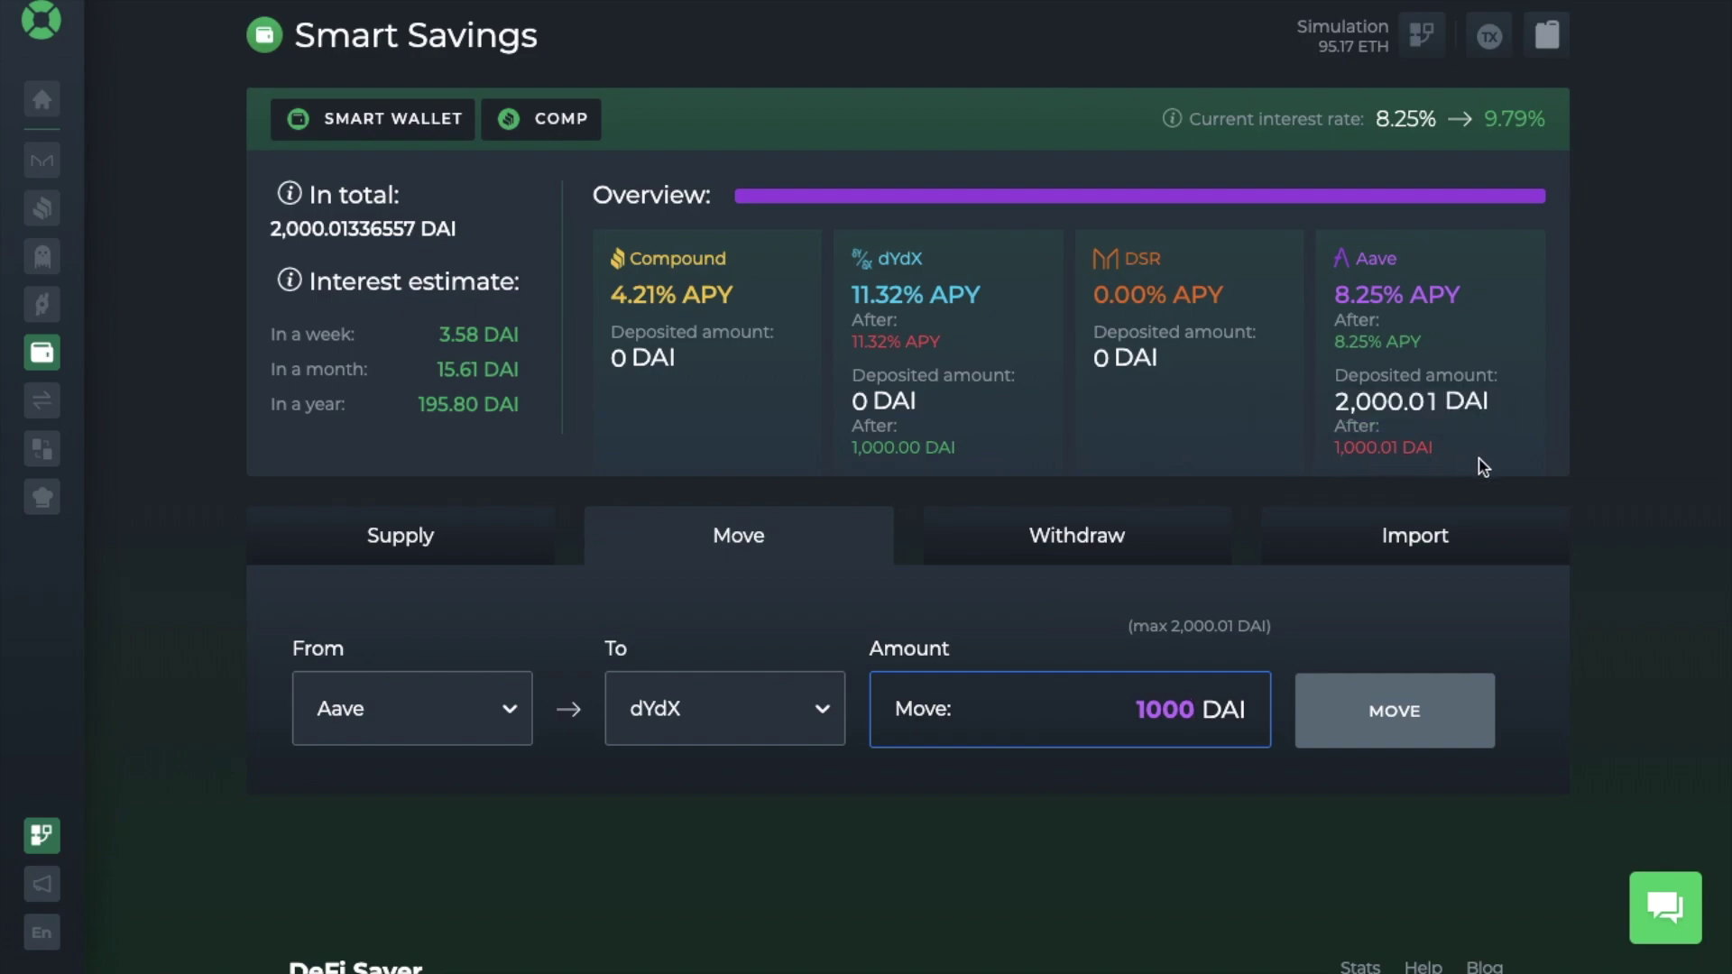
click(1416, 713)
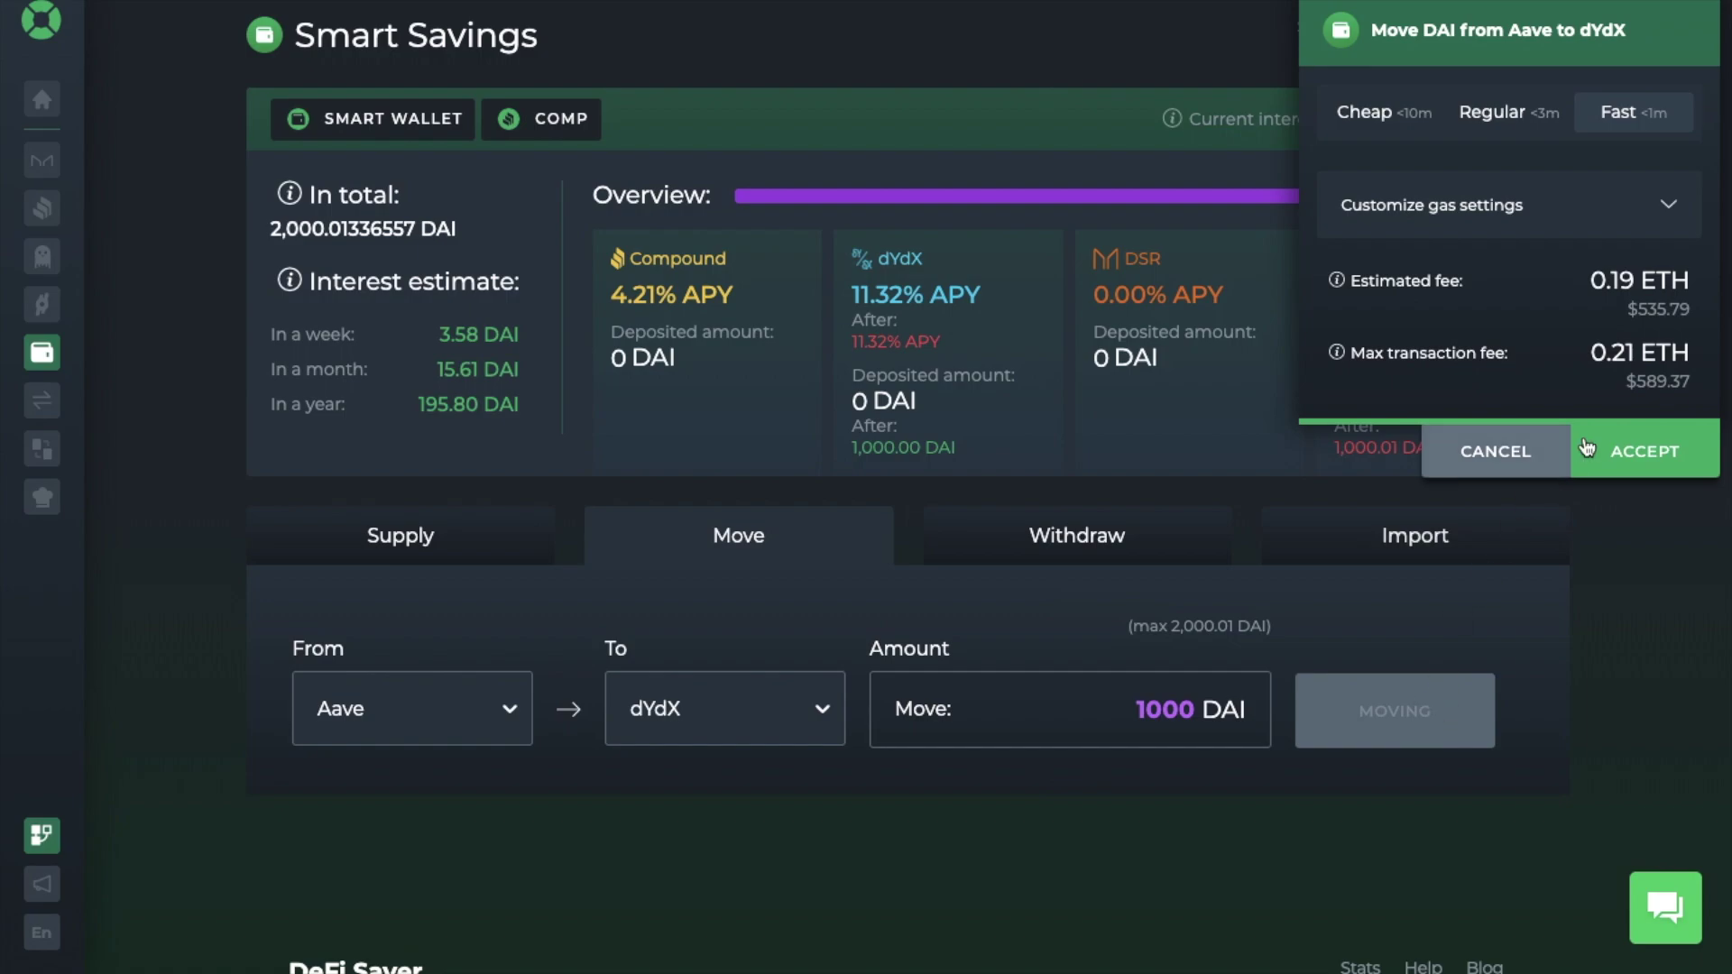
click(1656, 448)
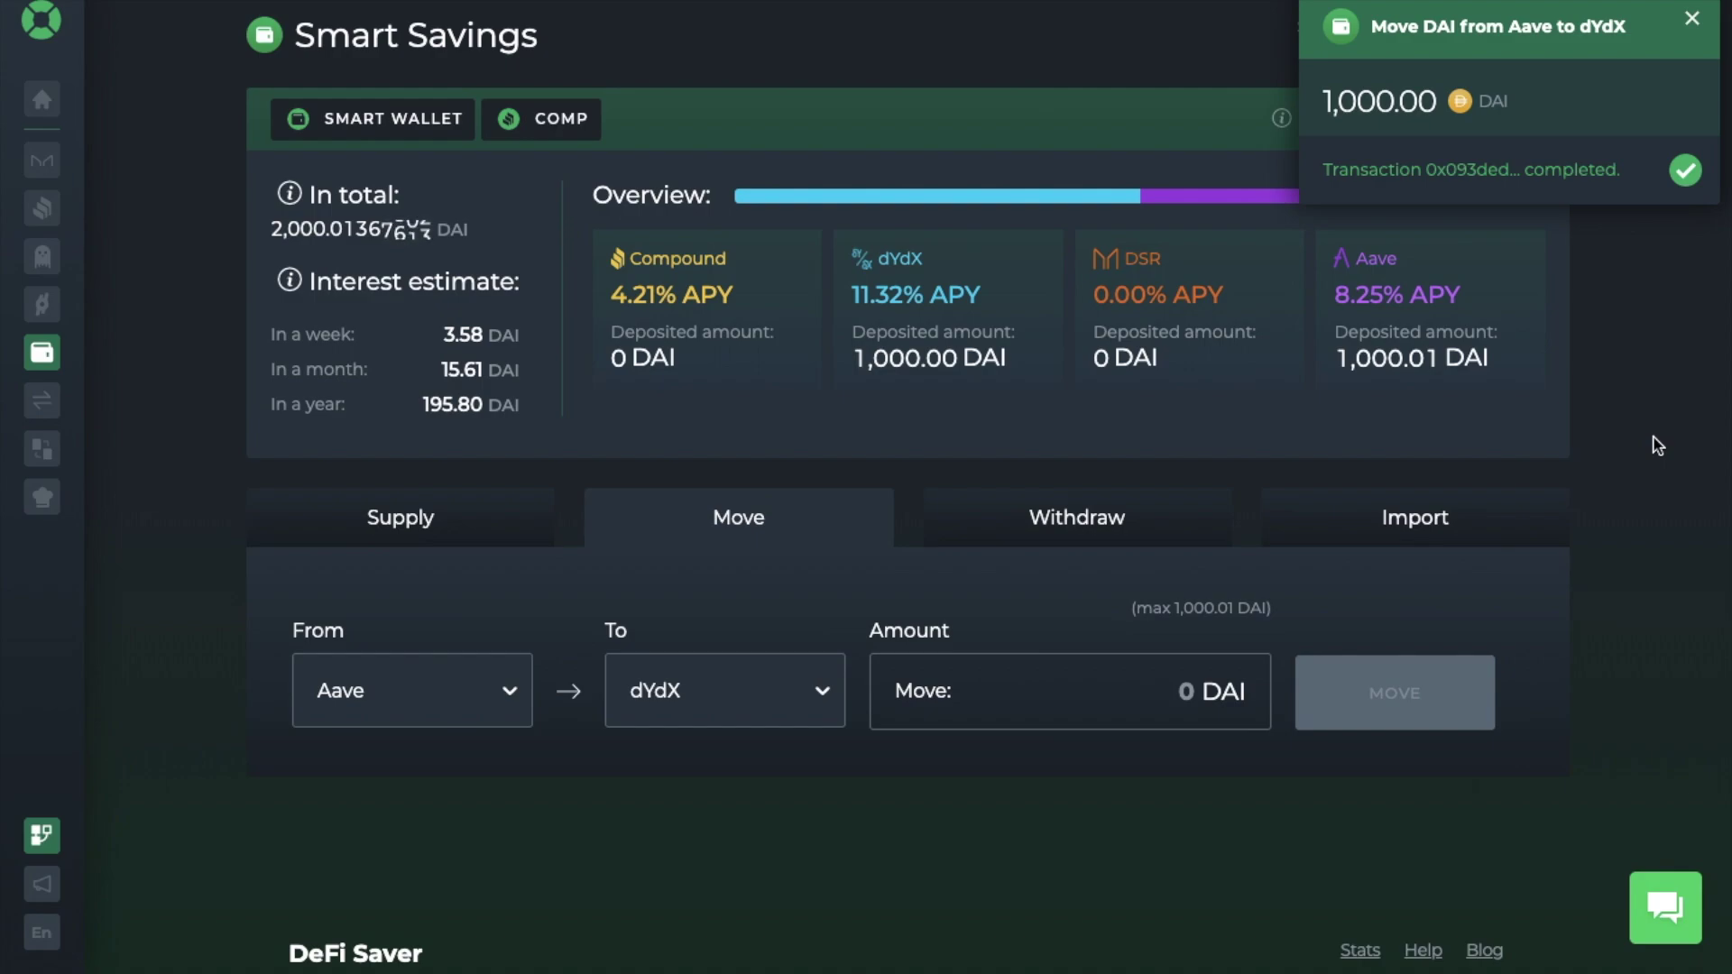
mouse_move(41, 403)
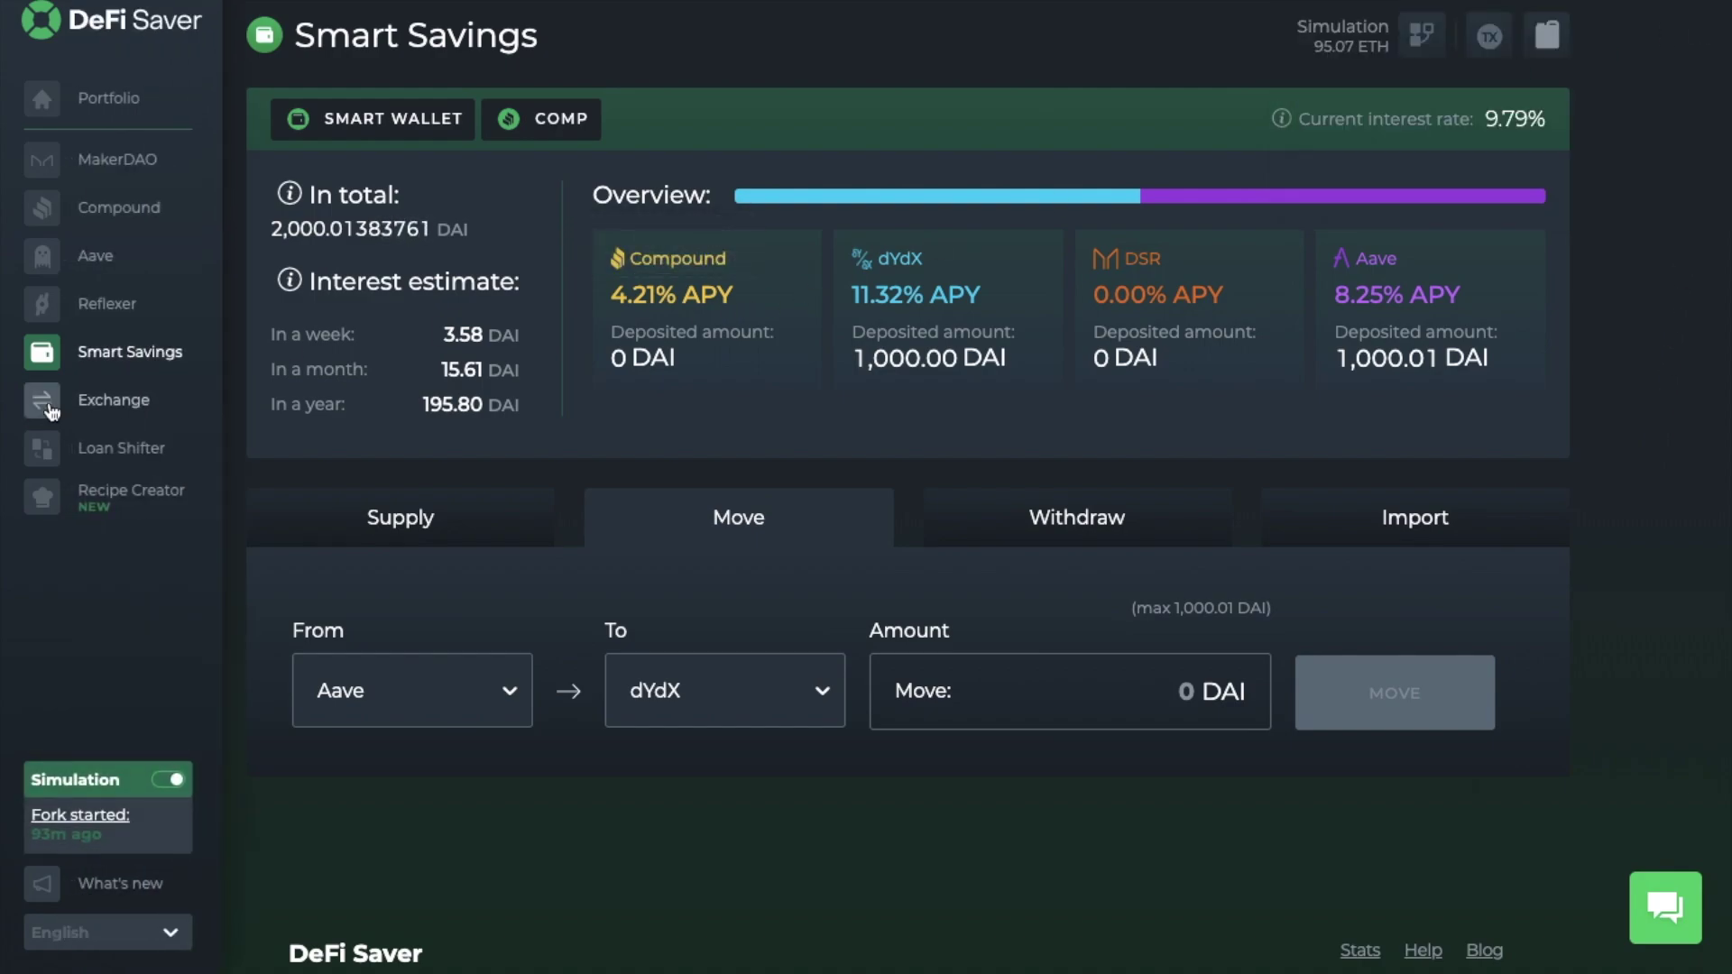
Step: Set Loan Shifter to shift CDP #23256 (ETH-A) between protocols and list destinations
click(109, 466)
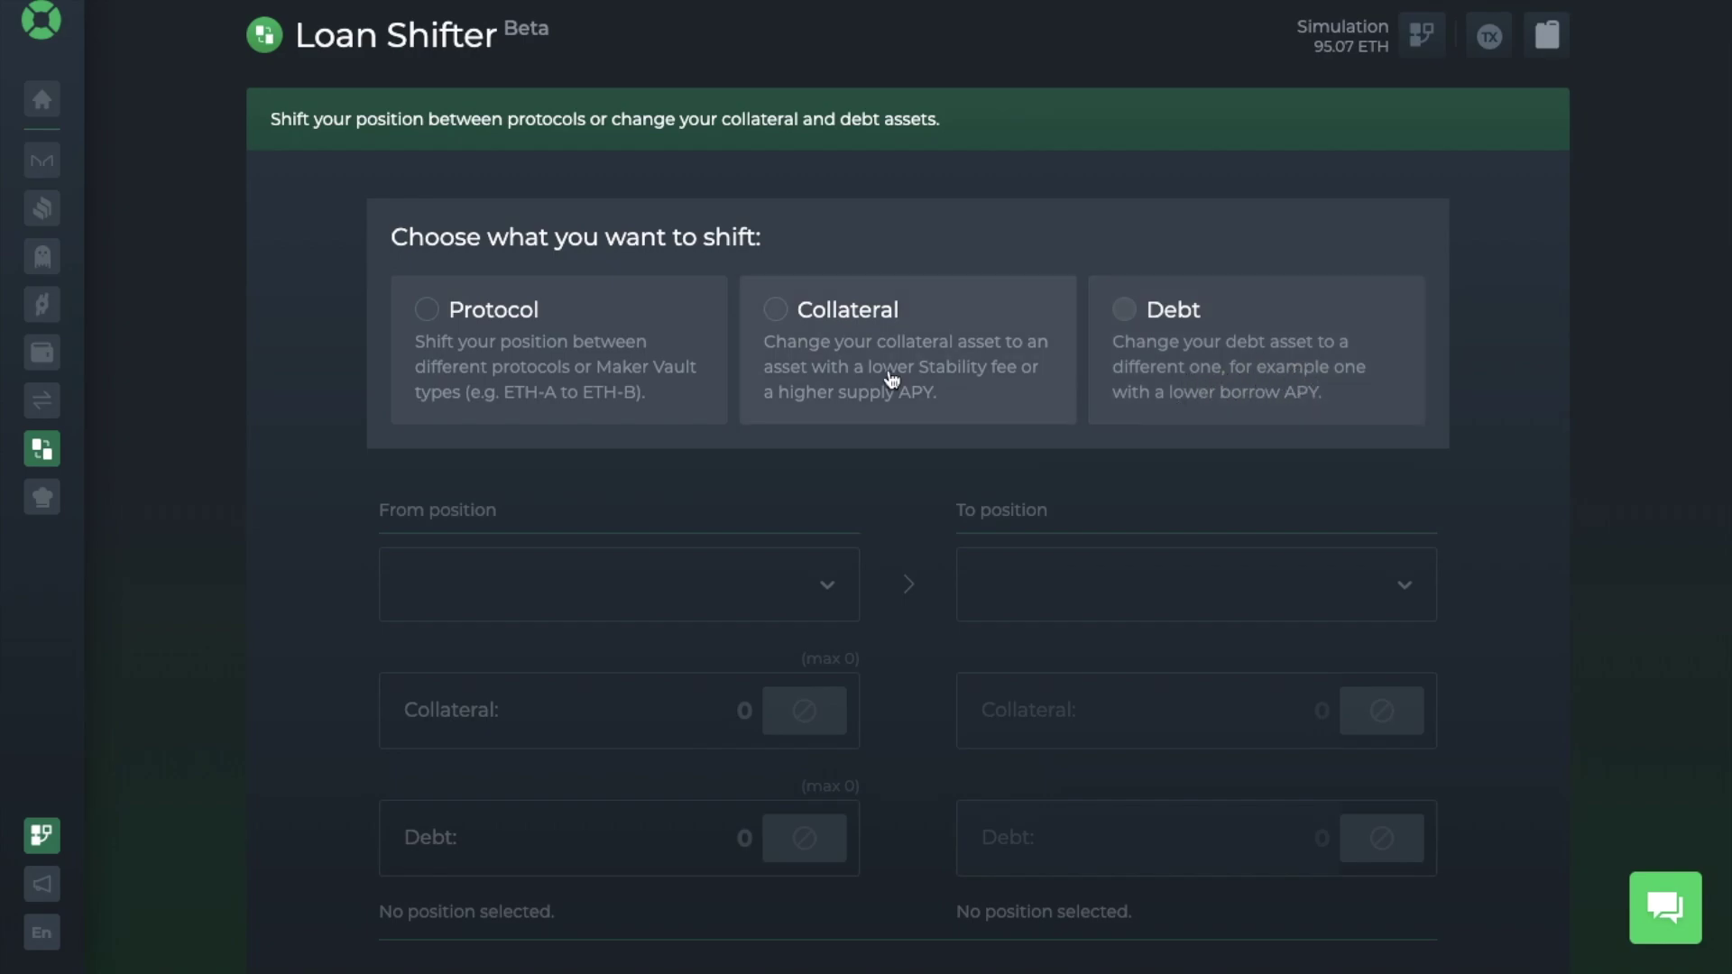
click(426, 311)
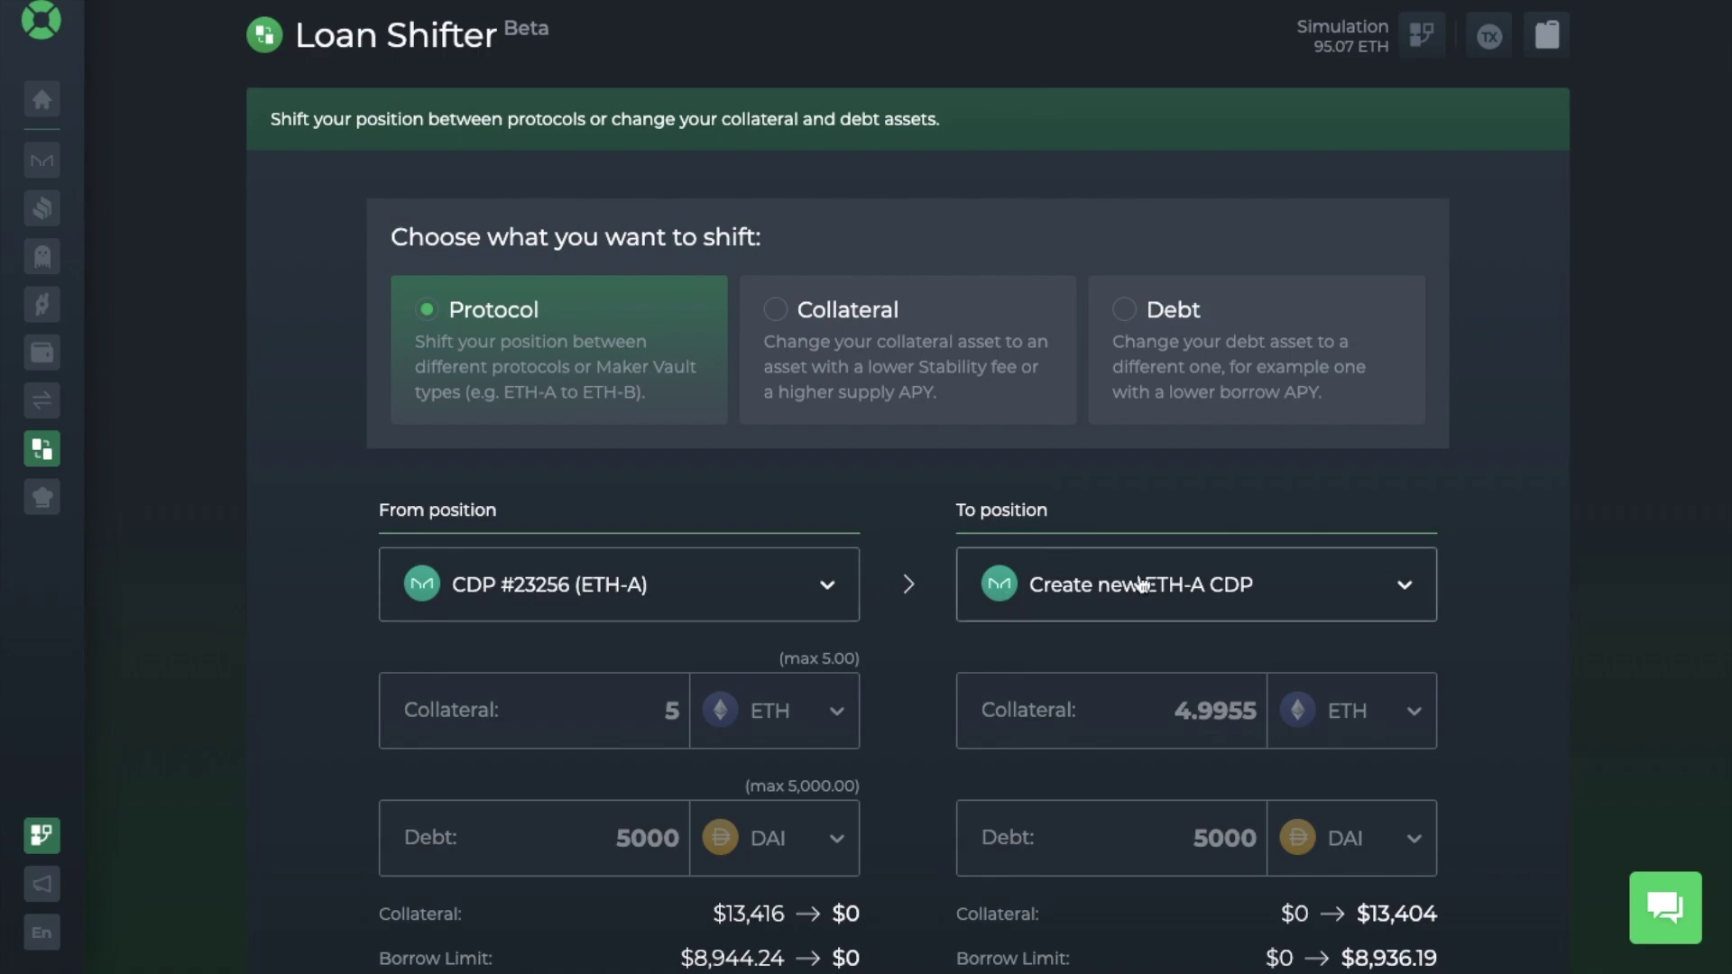
click(1420, 601)
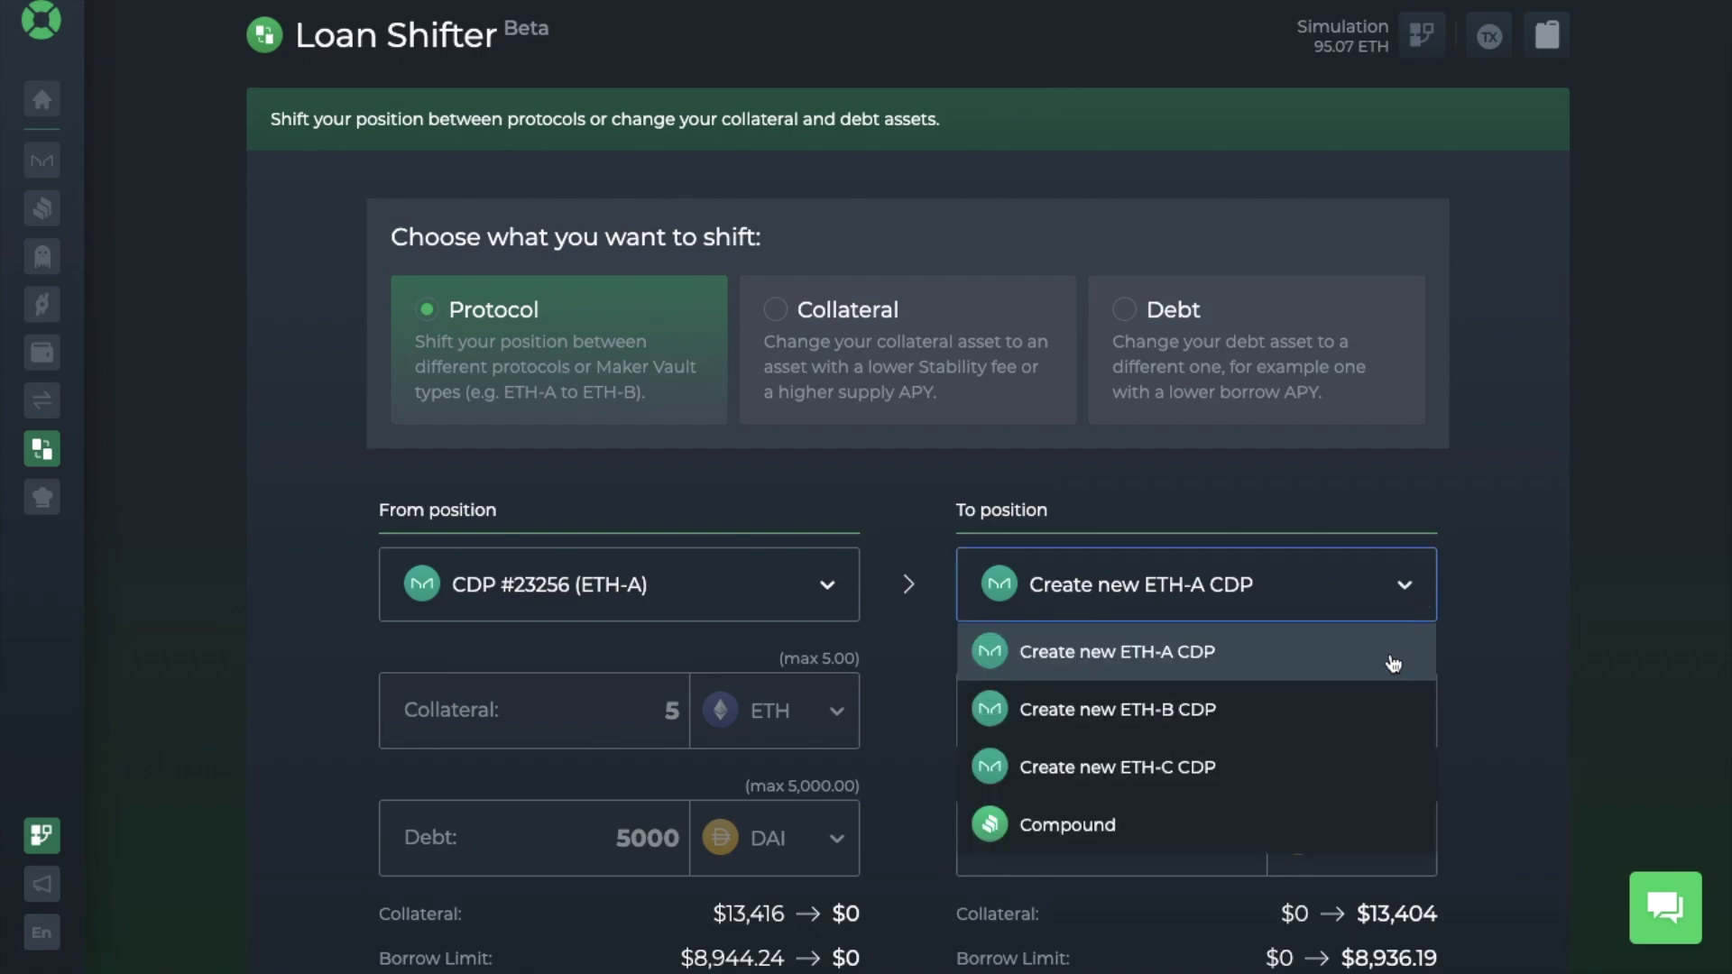
Step: Choose Compound as the destination for CDP #23256's 5 ETH and 5000 DAI
click(1362, 829)
scroll(1480, 815, down, 4)
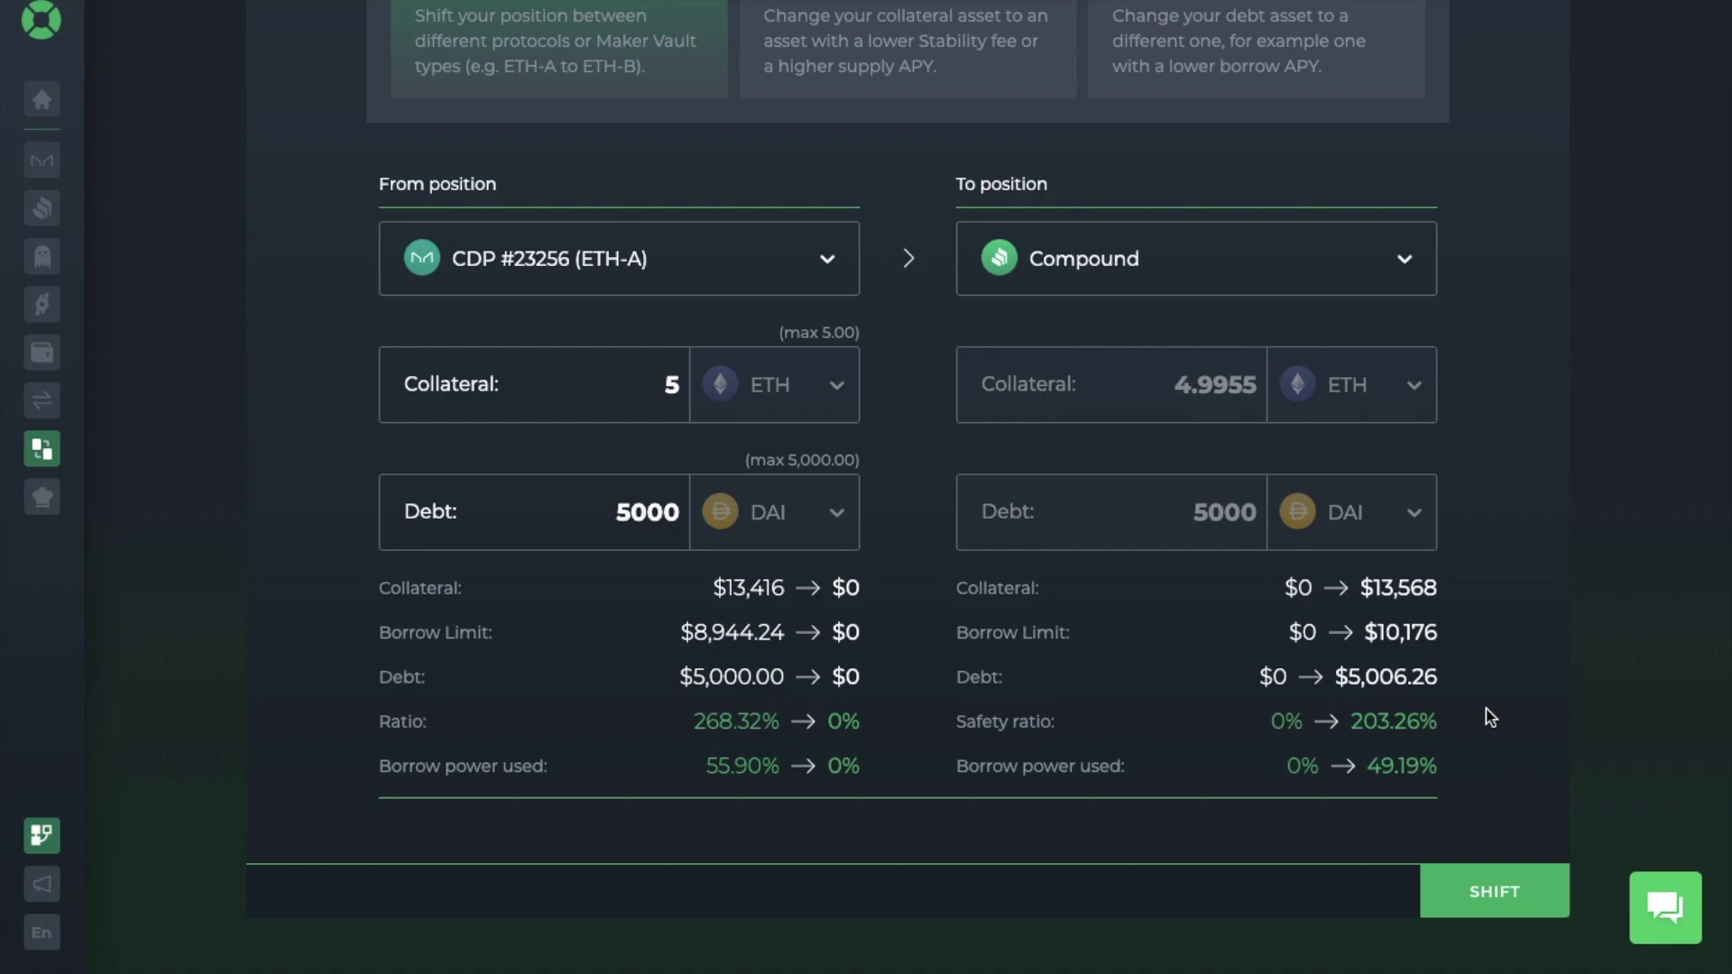
scroll(1485, 712, up, 1)
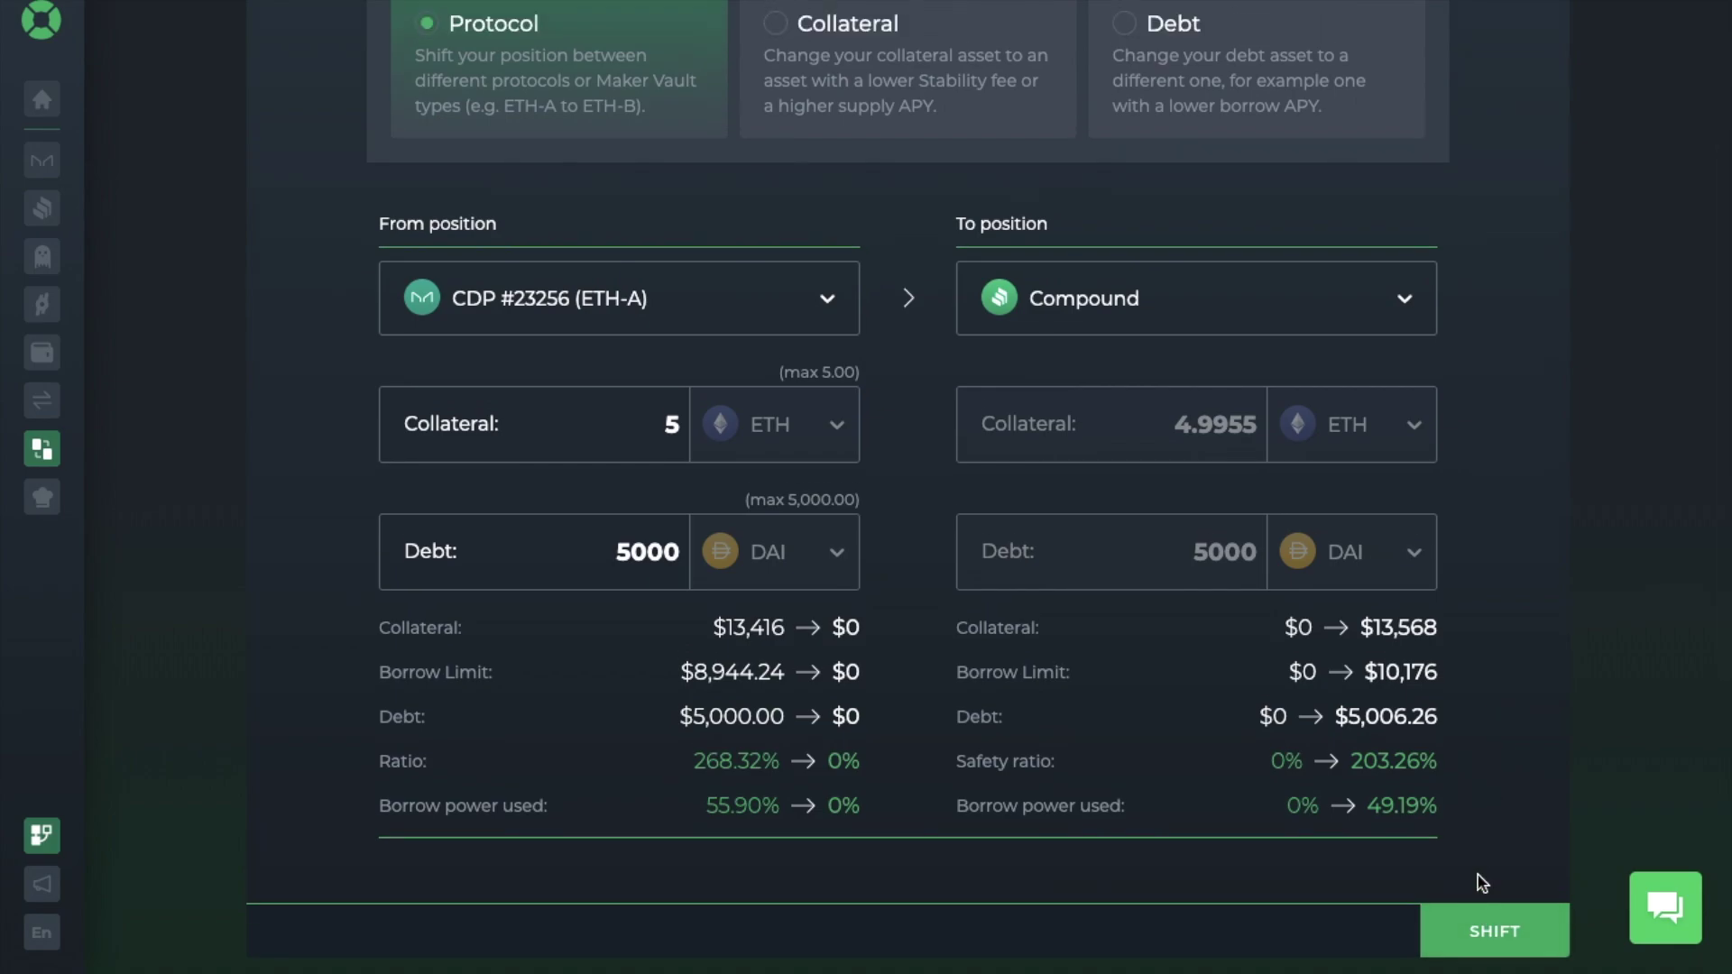
scroll(1480, 875, down, 1)
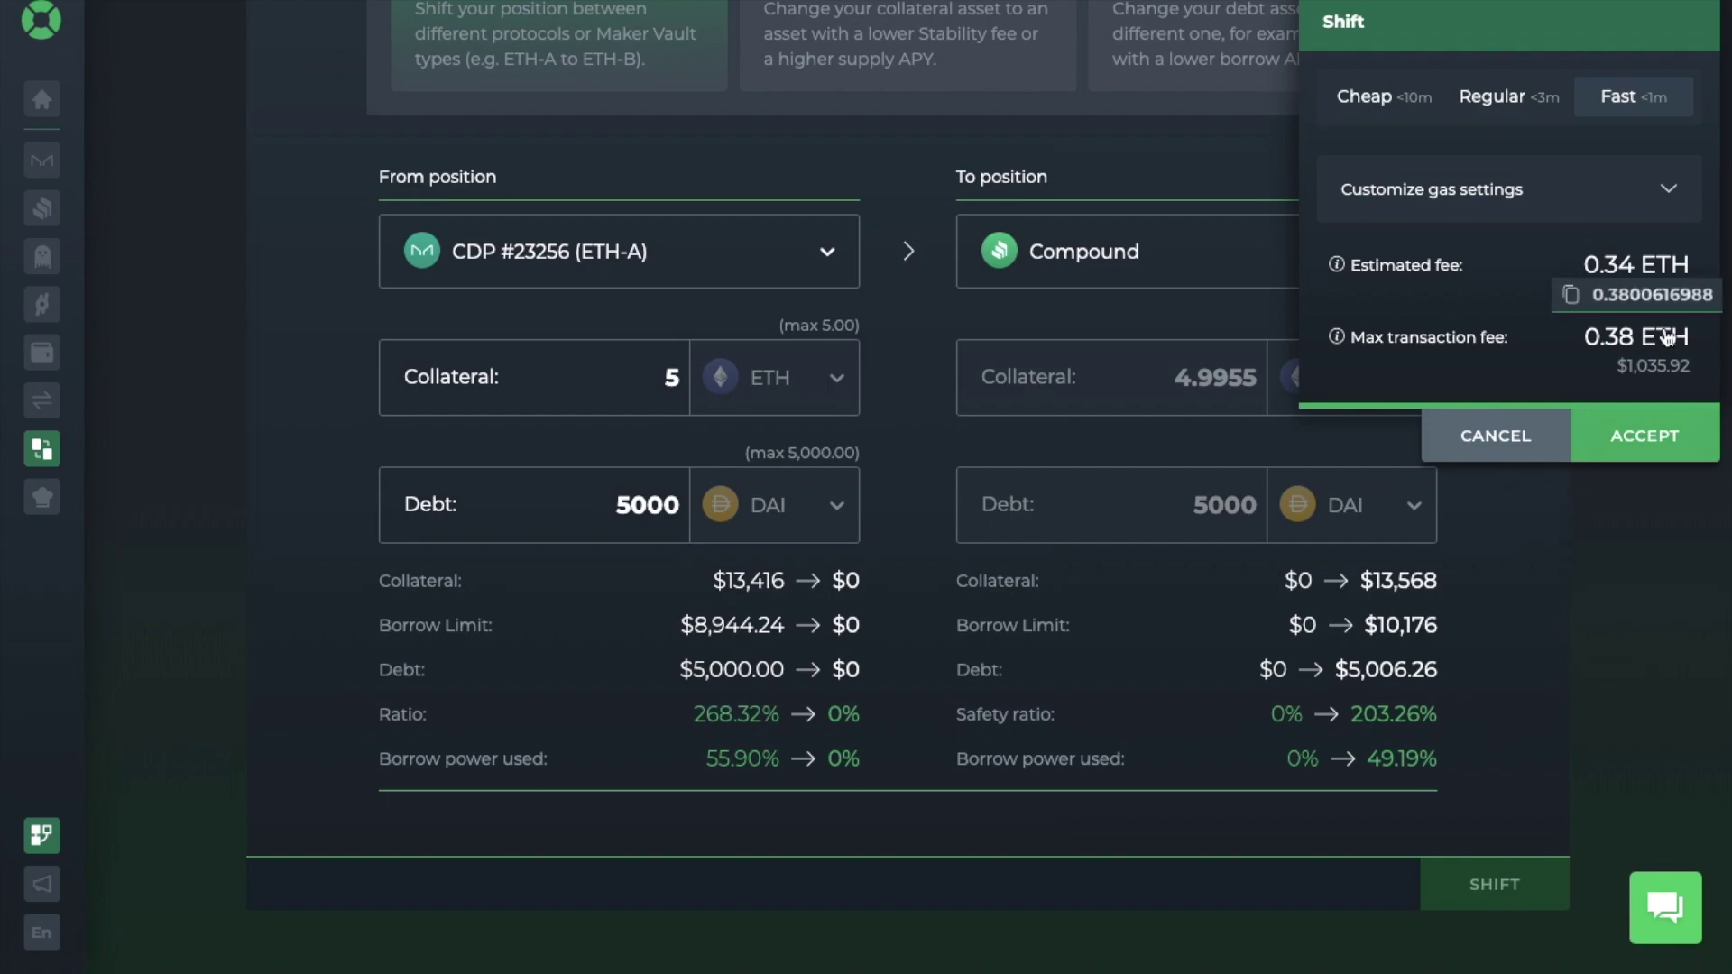
Step: Confirm the shift, check the Compound dashboard at 203.26% safety ratio, then open Recipe Creator
click(1679, 431)
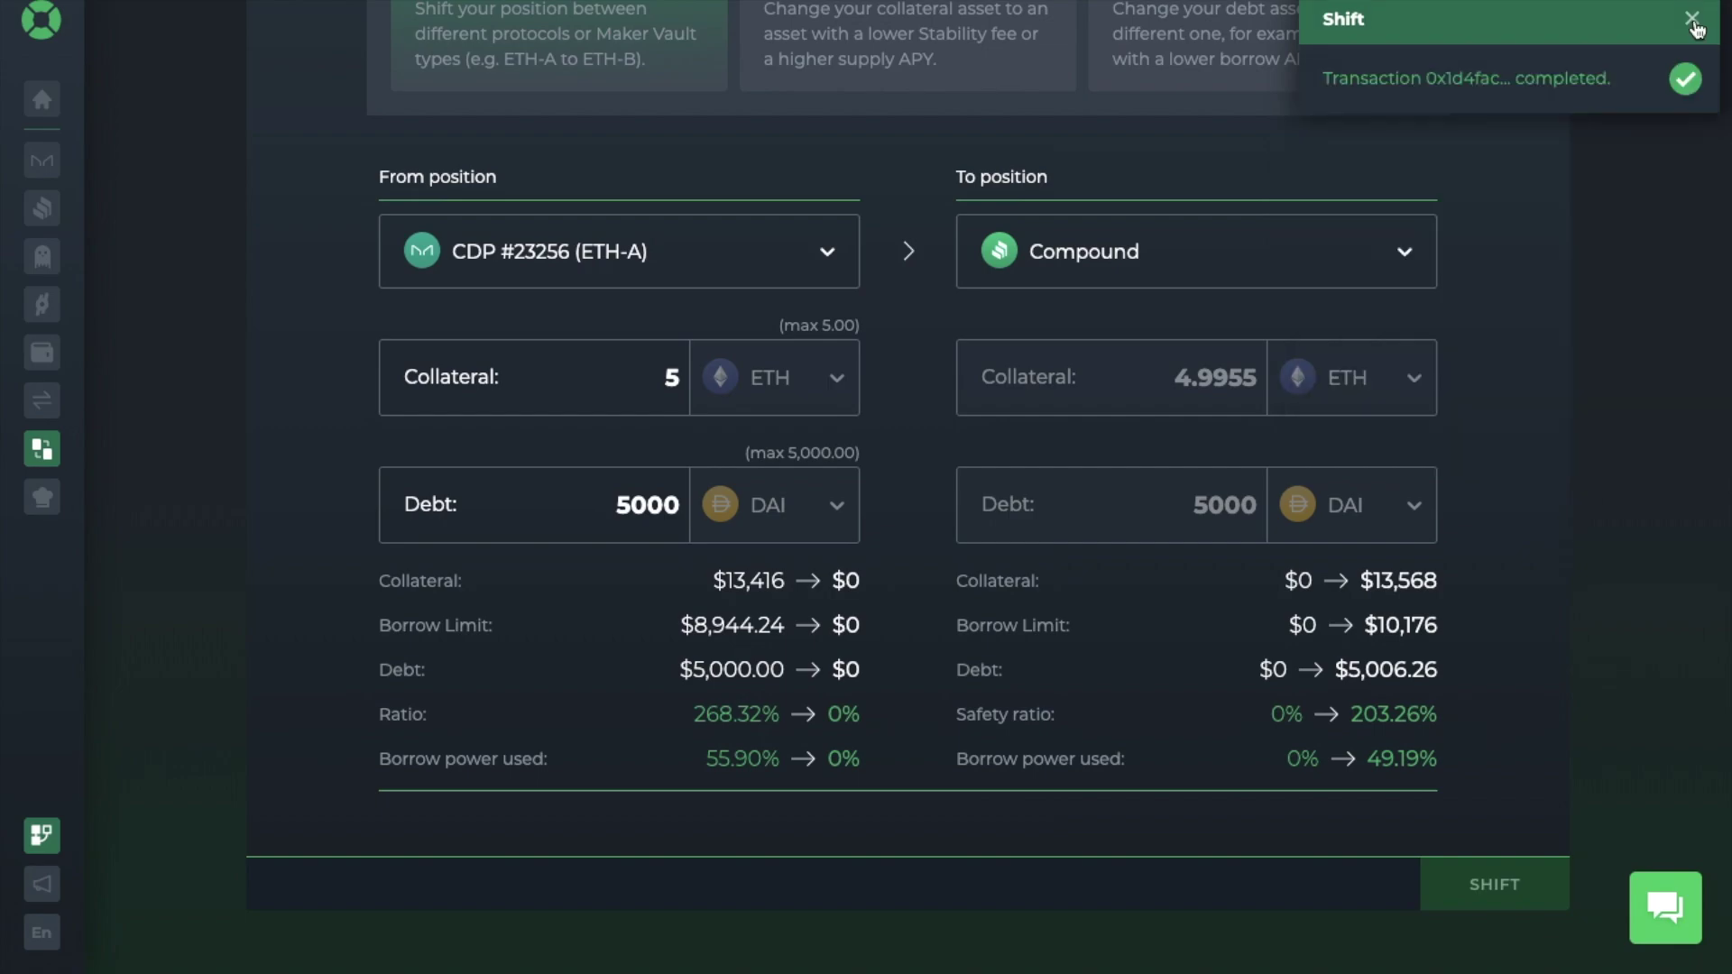
mouse_move(40, 208)
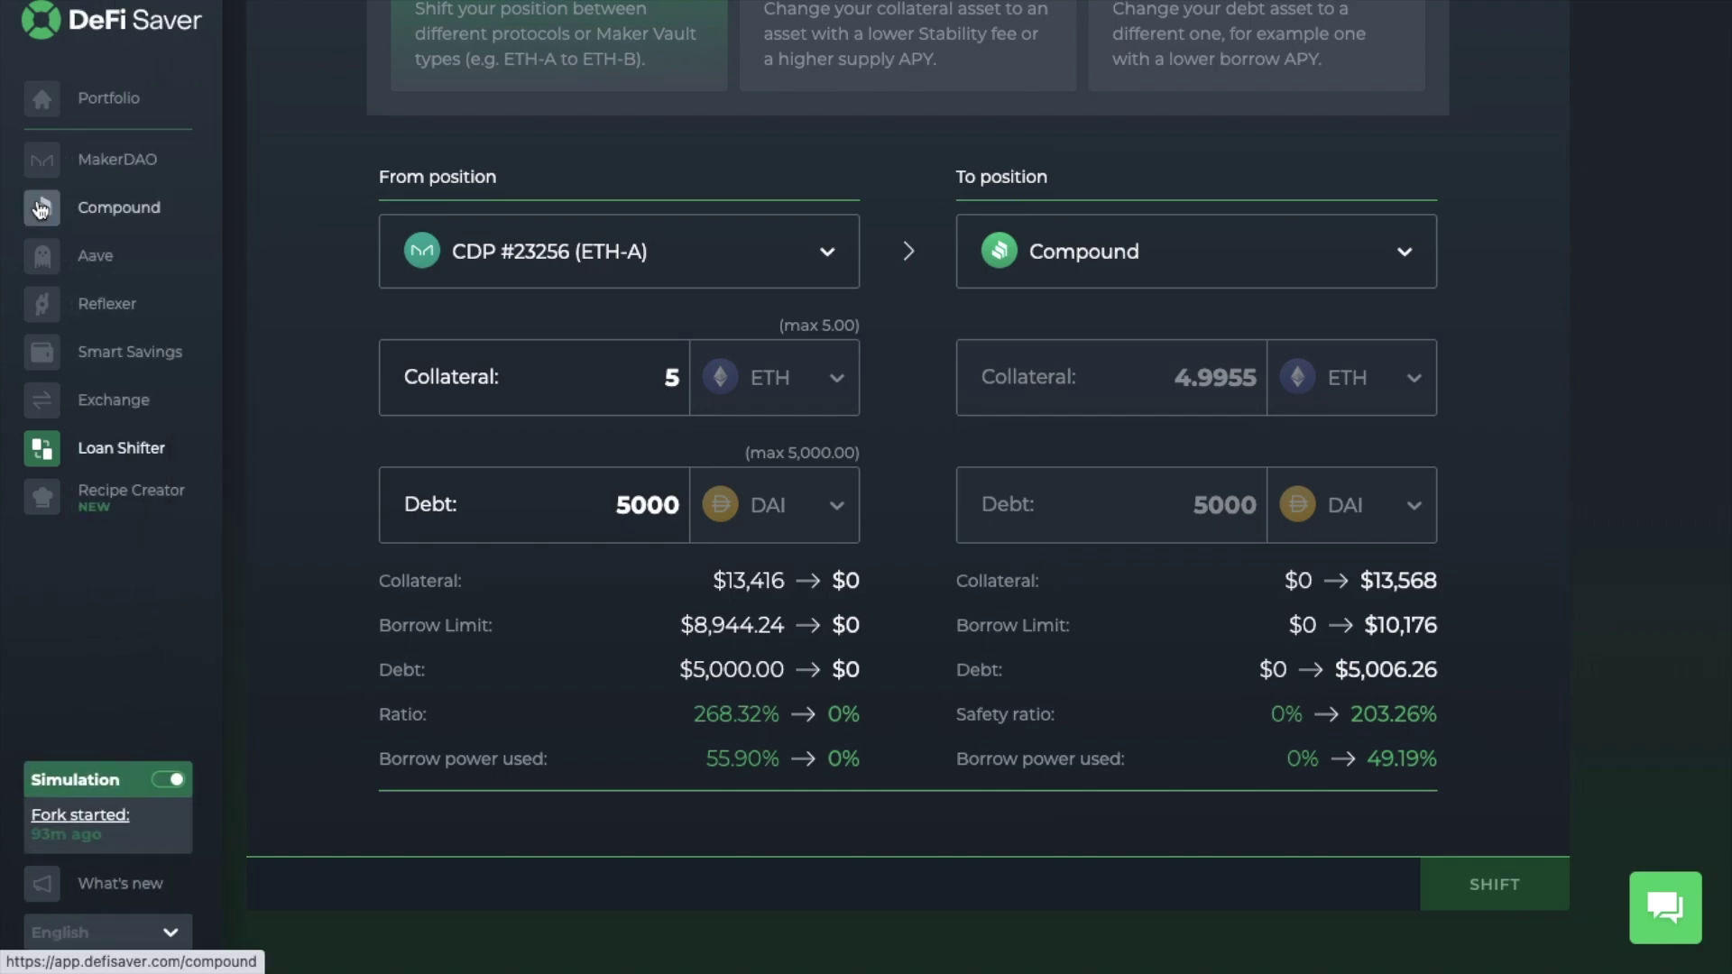
click(40, 208)
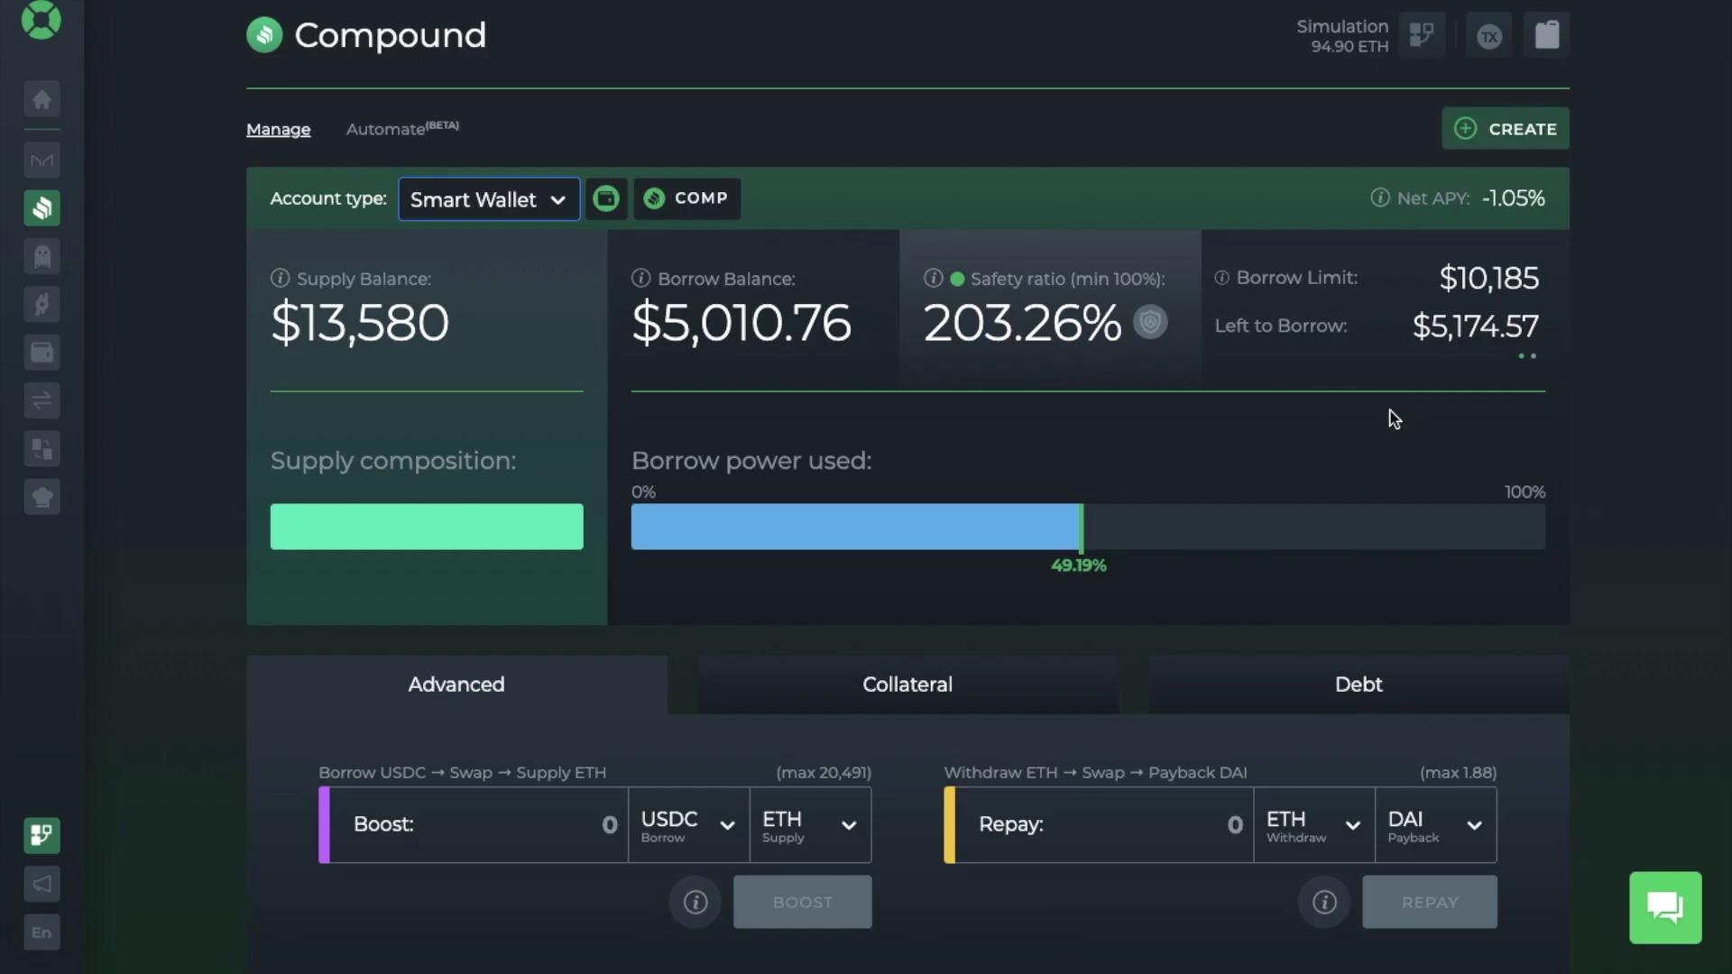
mouse_move(41, 411)
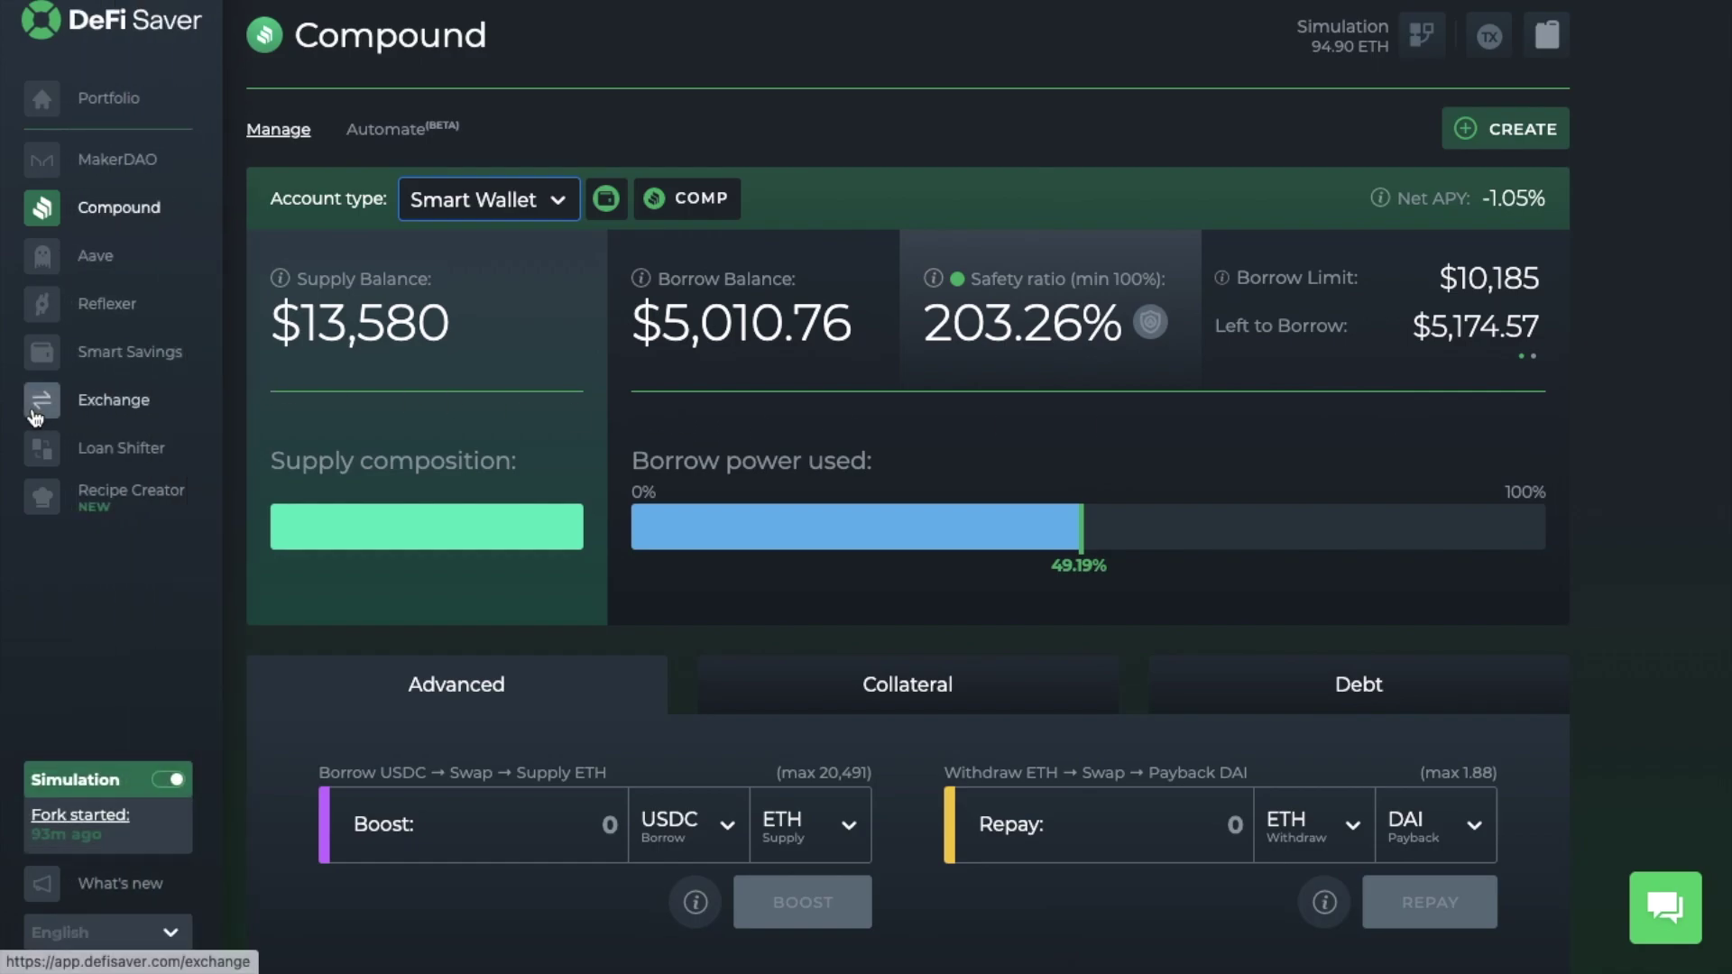
click(45, 510)
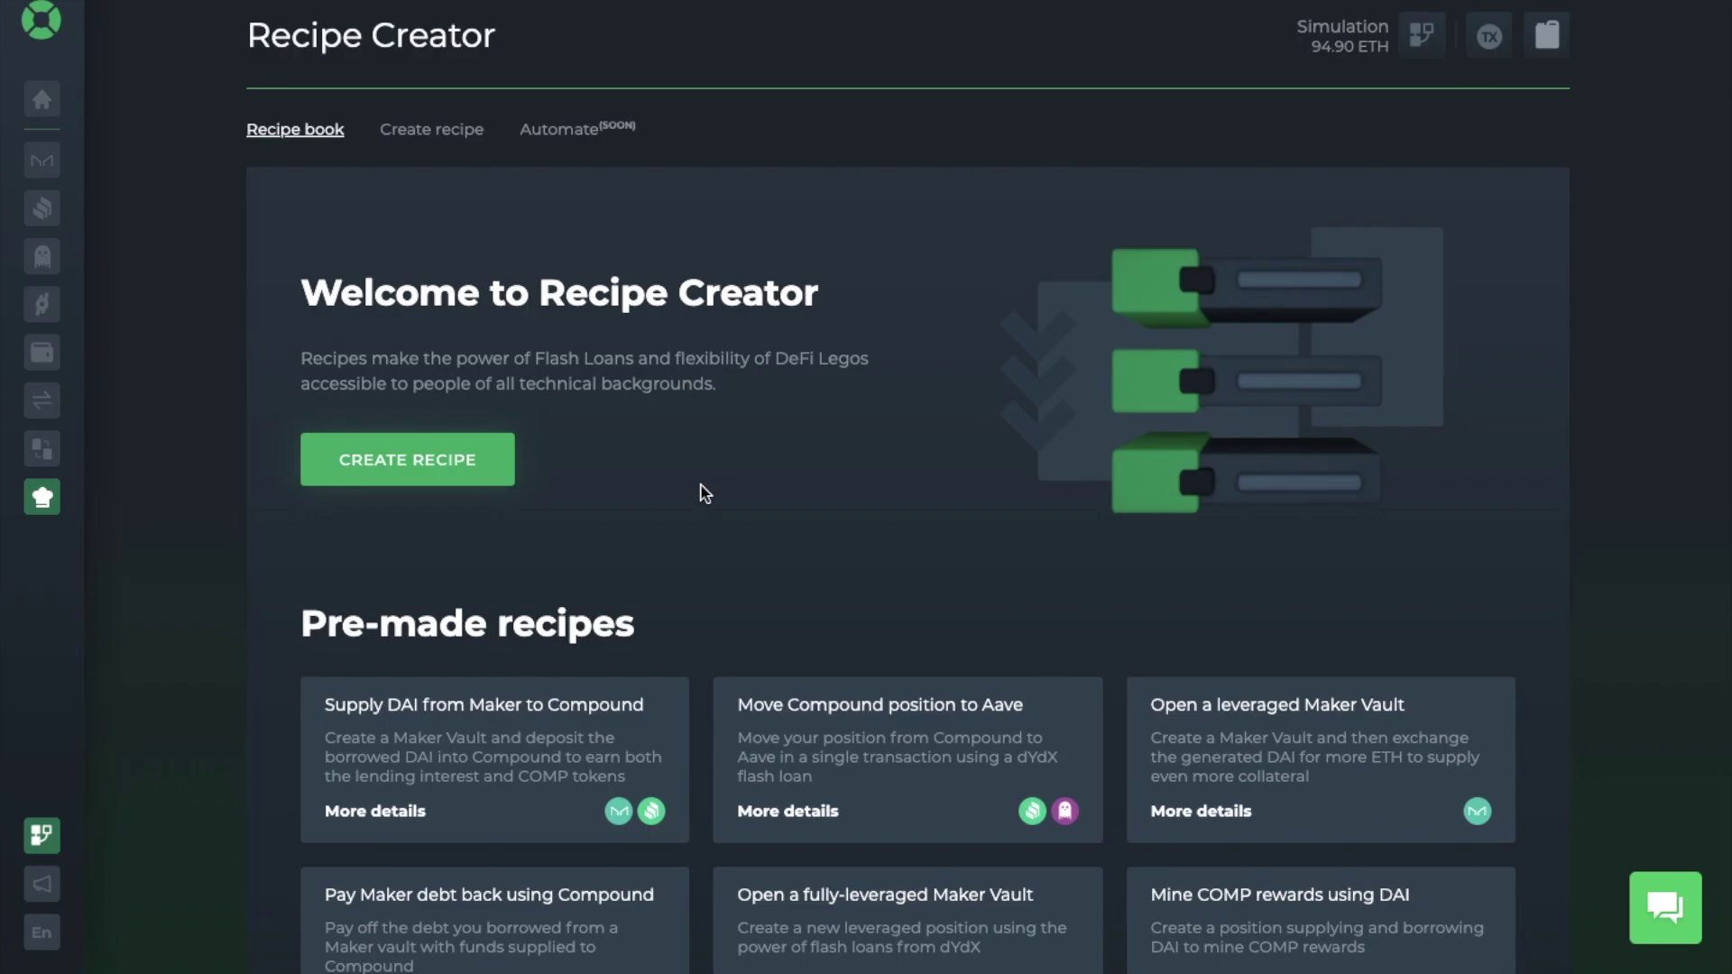
Step: Browse the pre-made recipes, start a new empty recipe, and show Aave v2 actions
scroll(706, 494, down, 4)
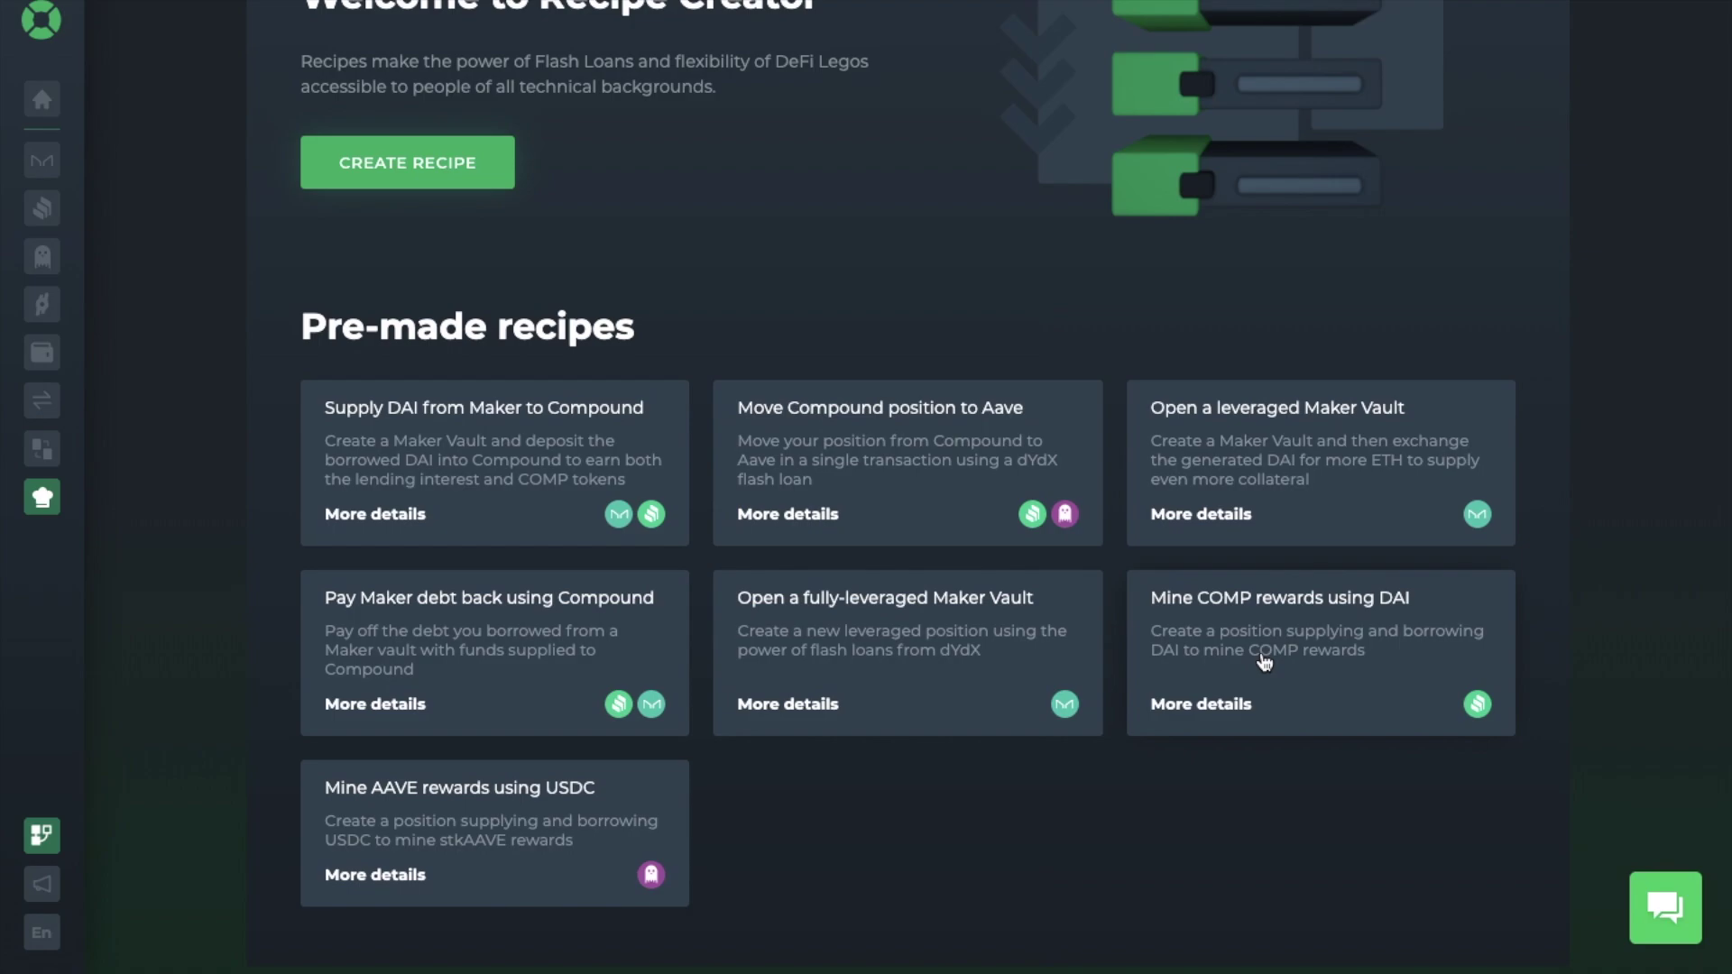
scroll(1072, 534, up, 4)
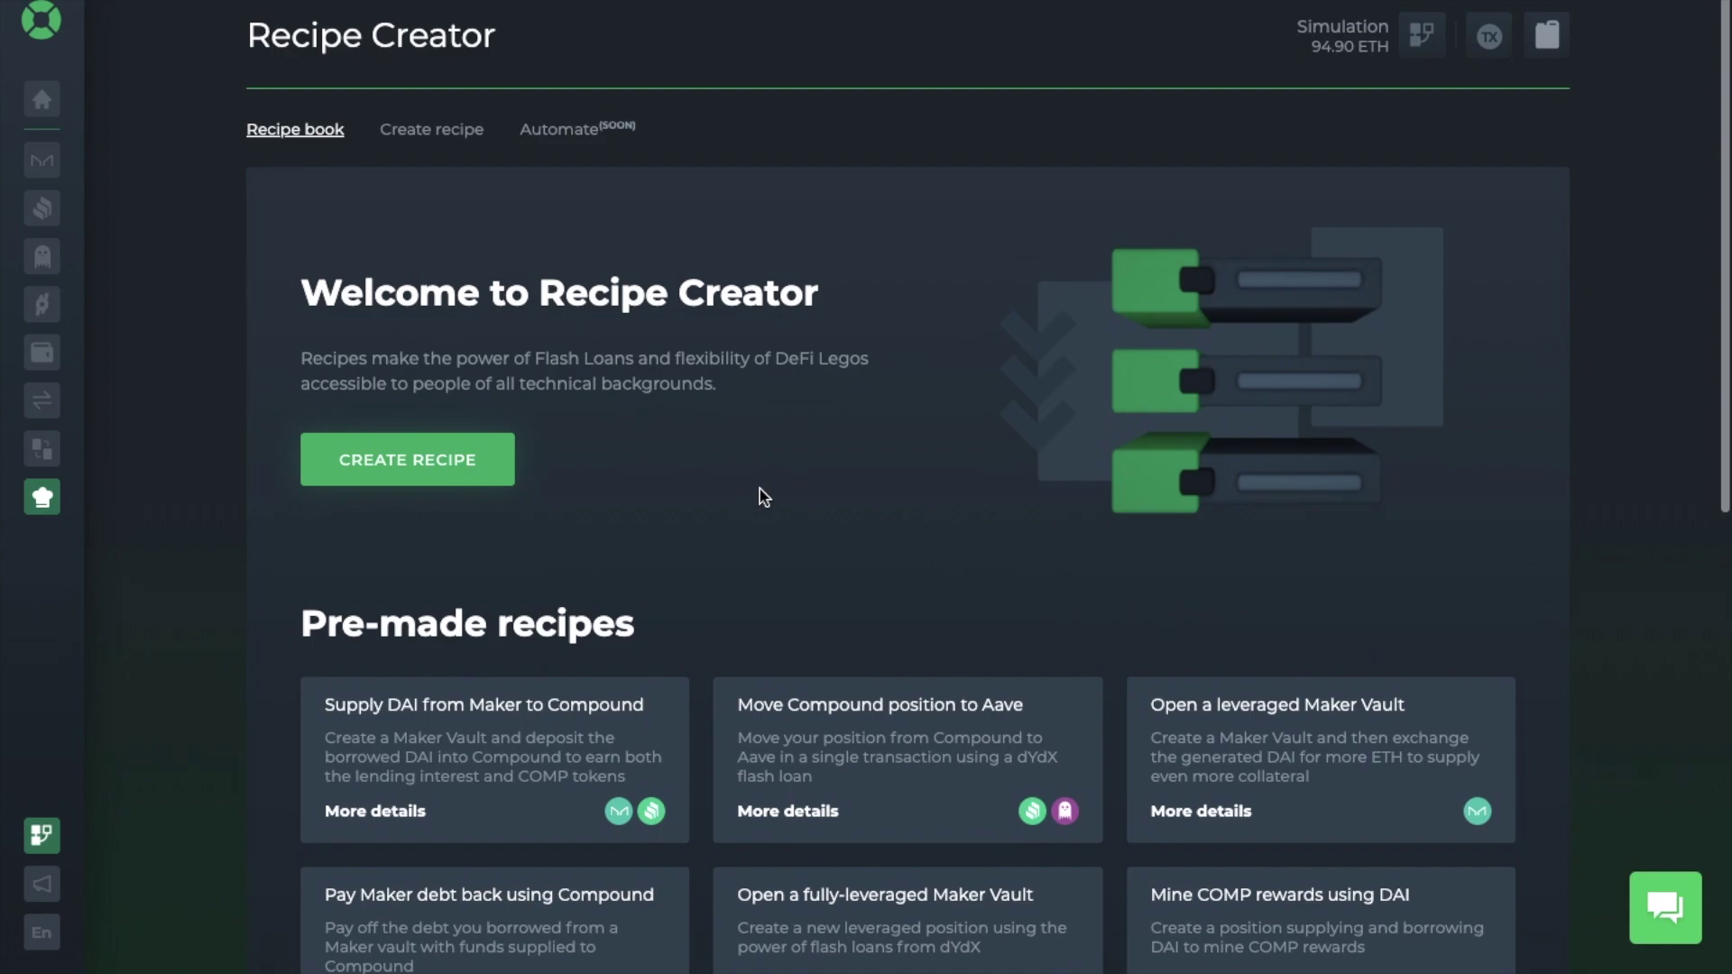
click(462, 476)
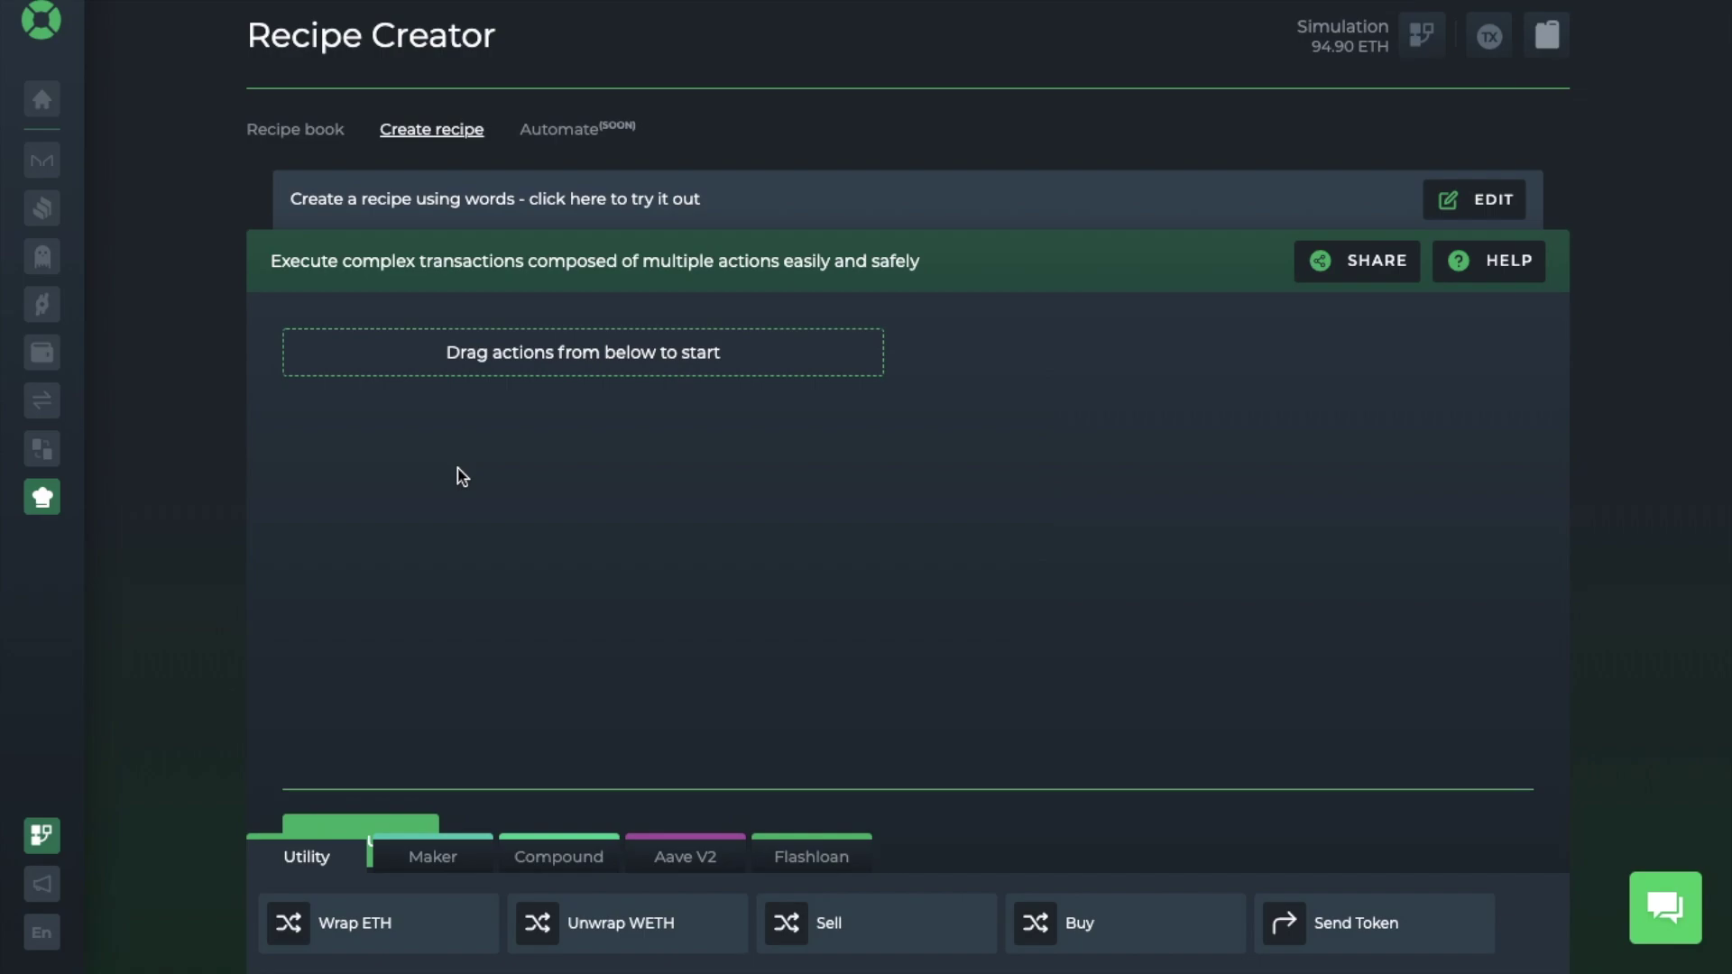
click(675, 859)
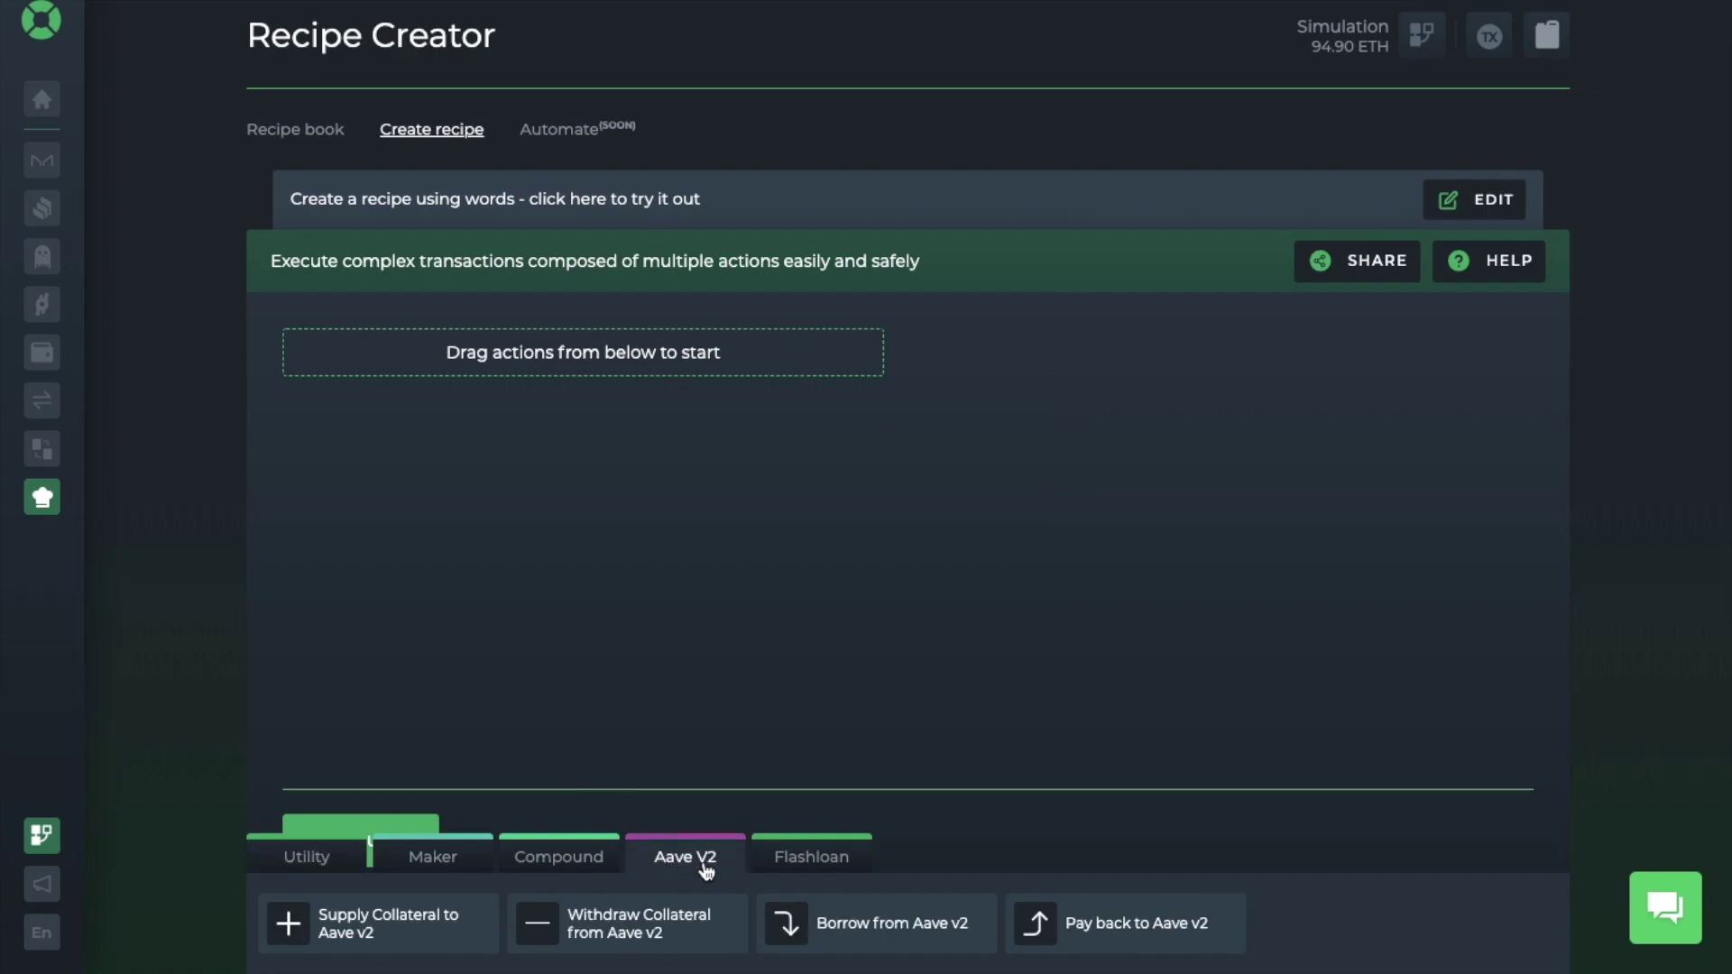
Step: Add a Borrow from Aave v2 action for 100 DAI
click(864, 919)
text(100)
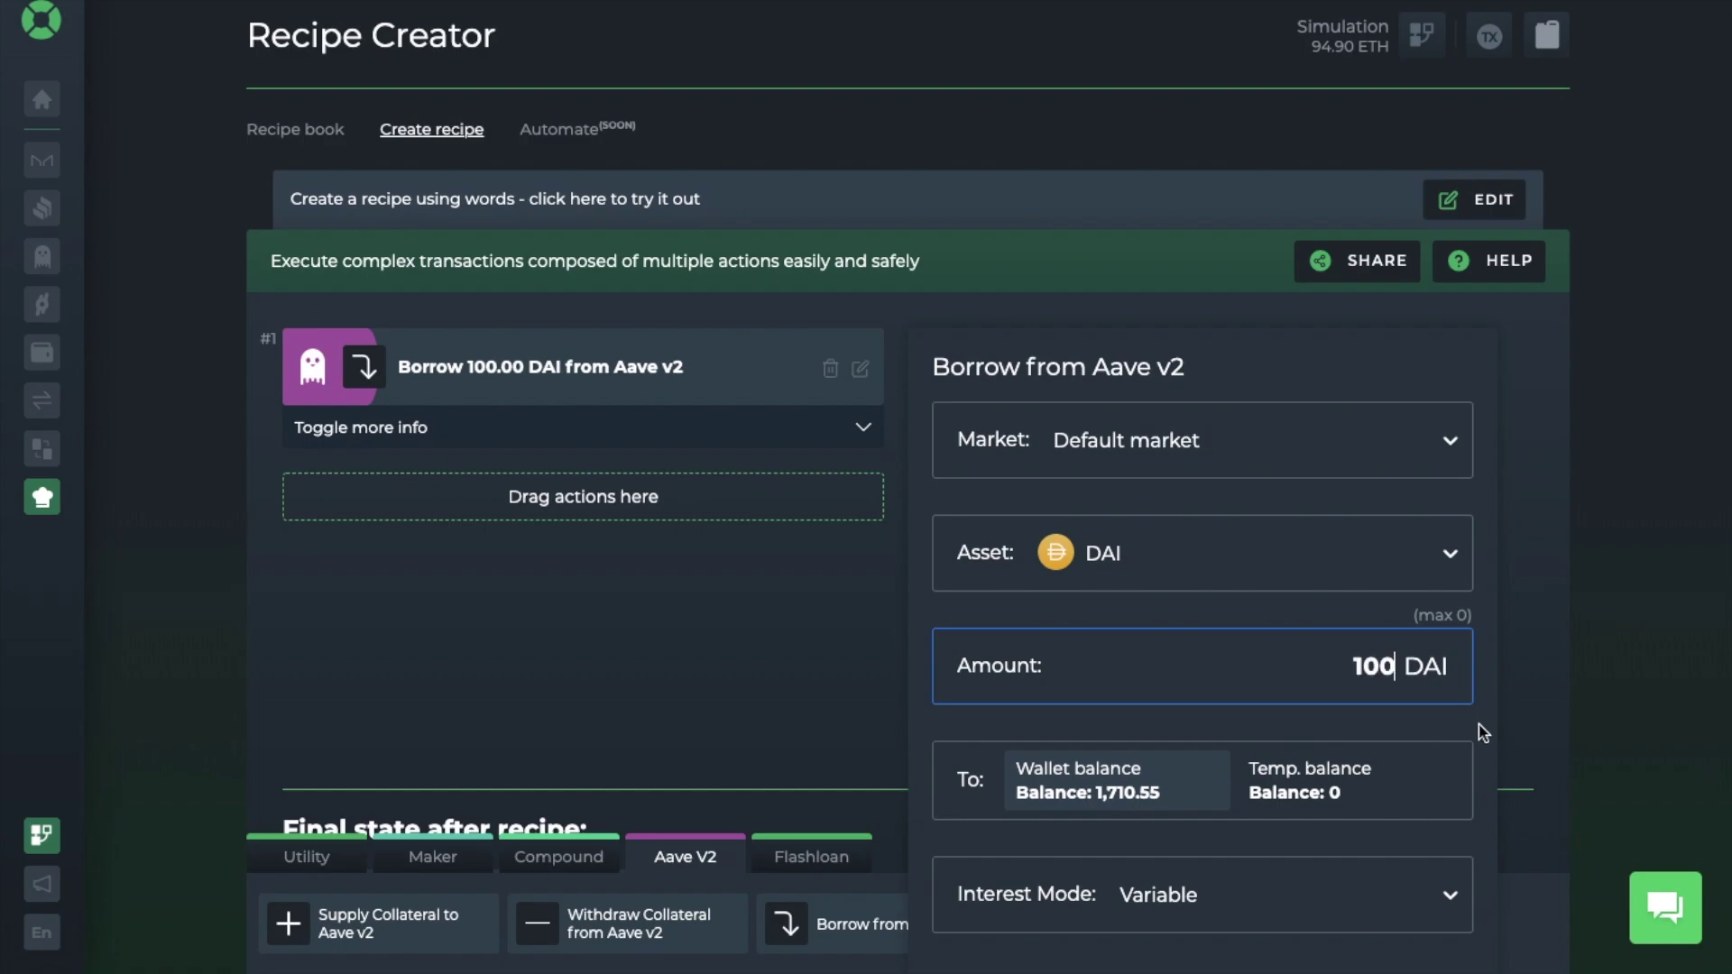
scroll(1482, 733, down, 2)
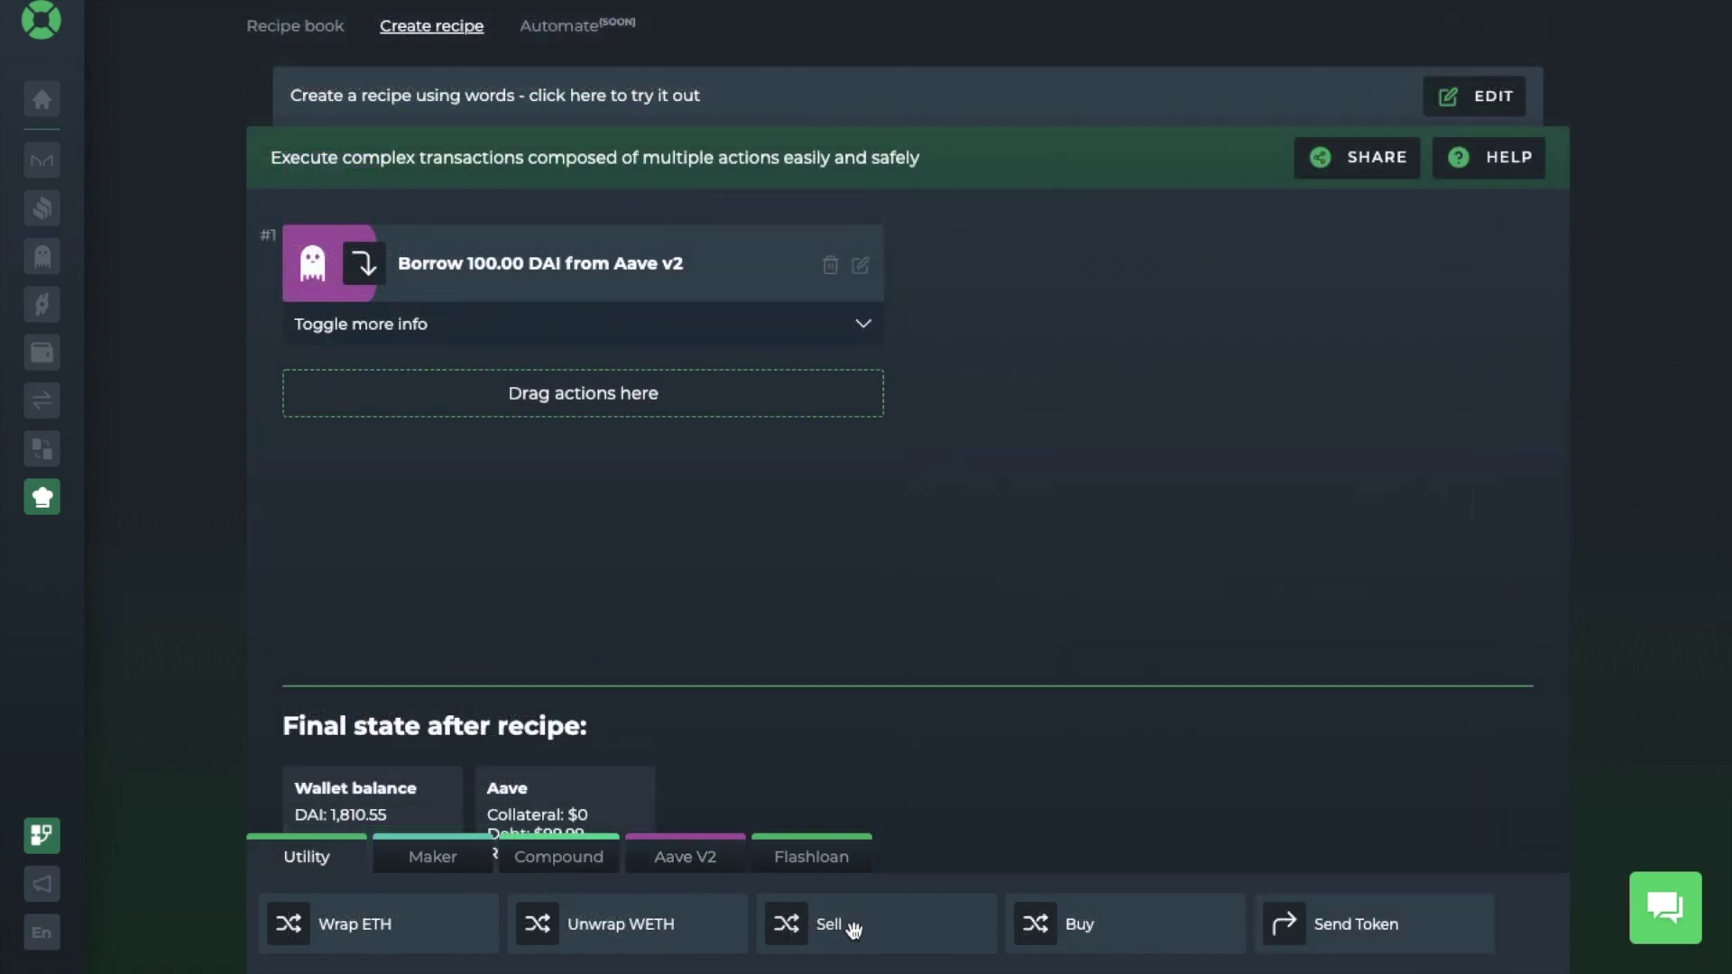
Step: Add a Sell action trading the maximum 1,810.55 DAI for at least 41.86 UNI
click(852, 929)
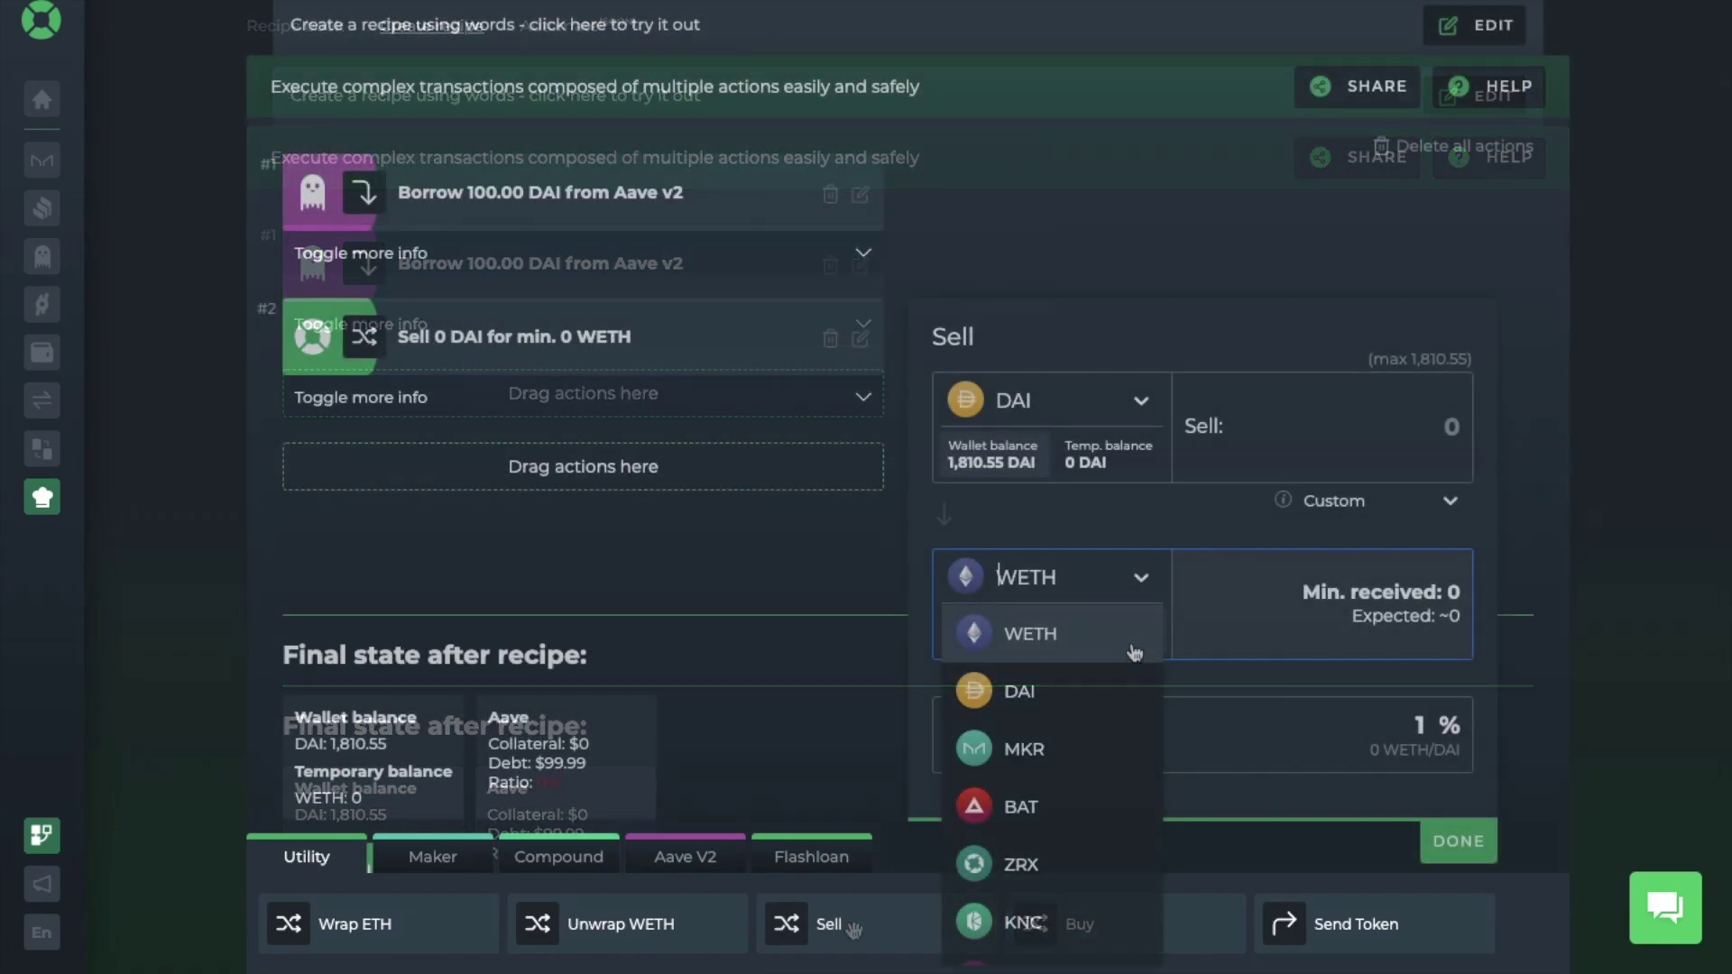
text(un)
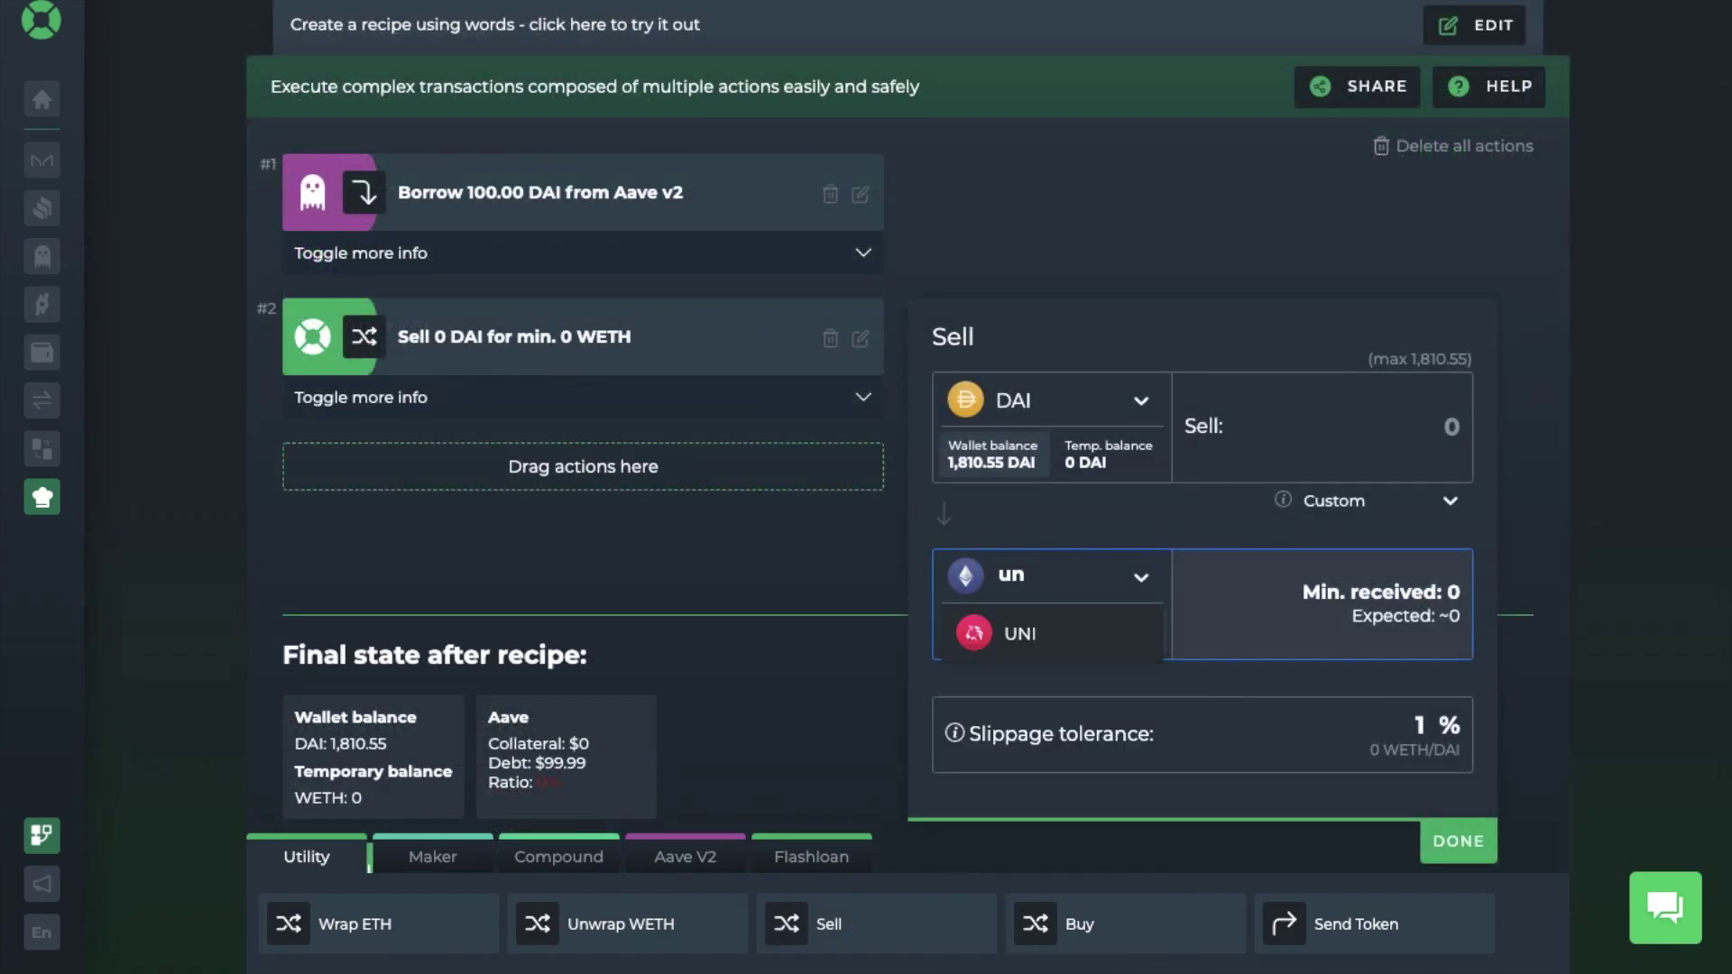
click(1069, 633)
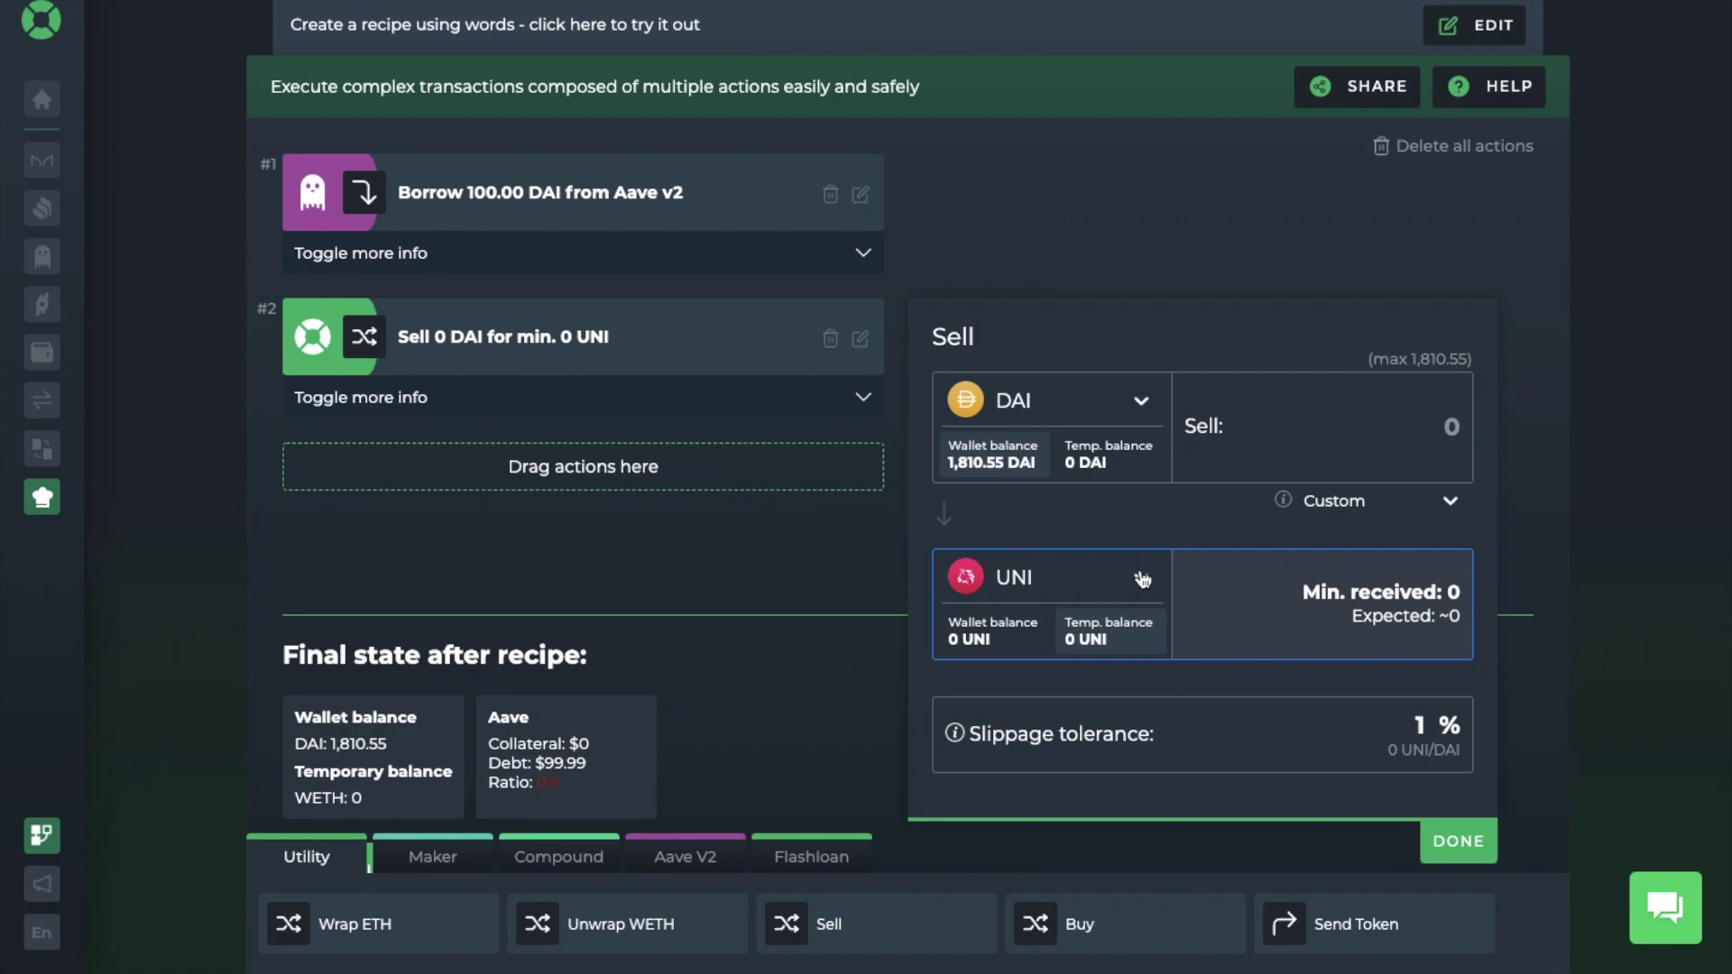
click(1433, 361)
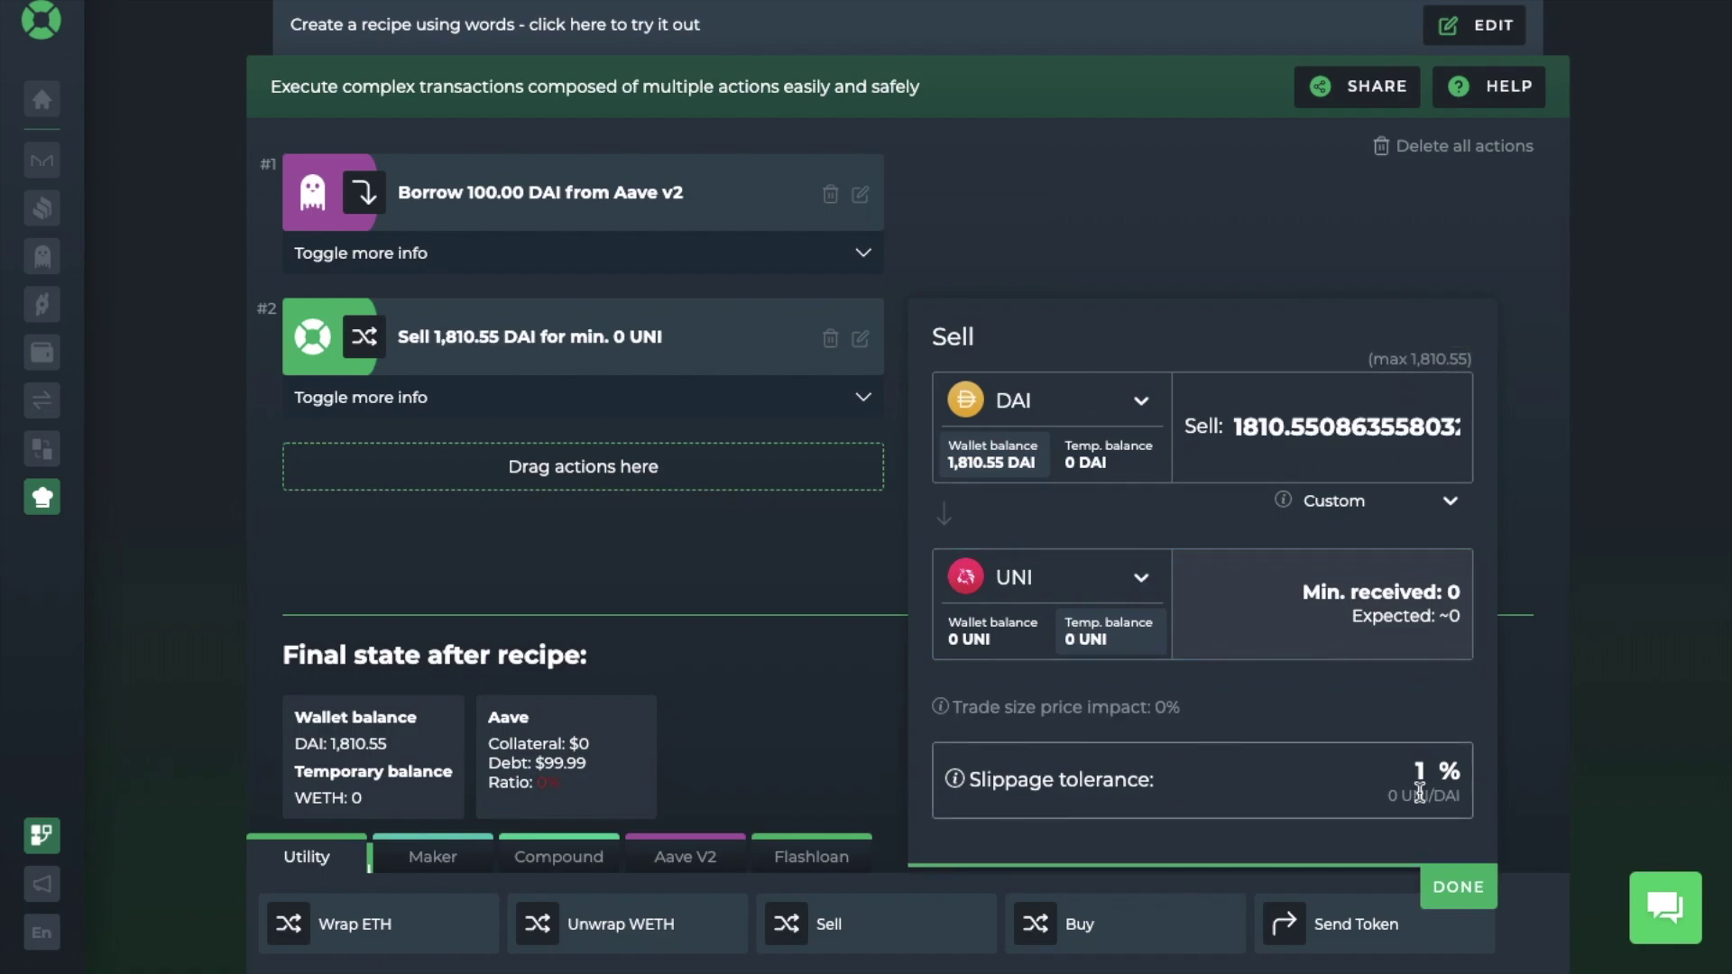
click(1448, 884)
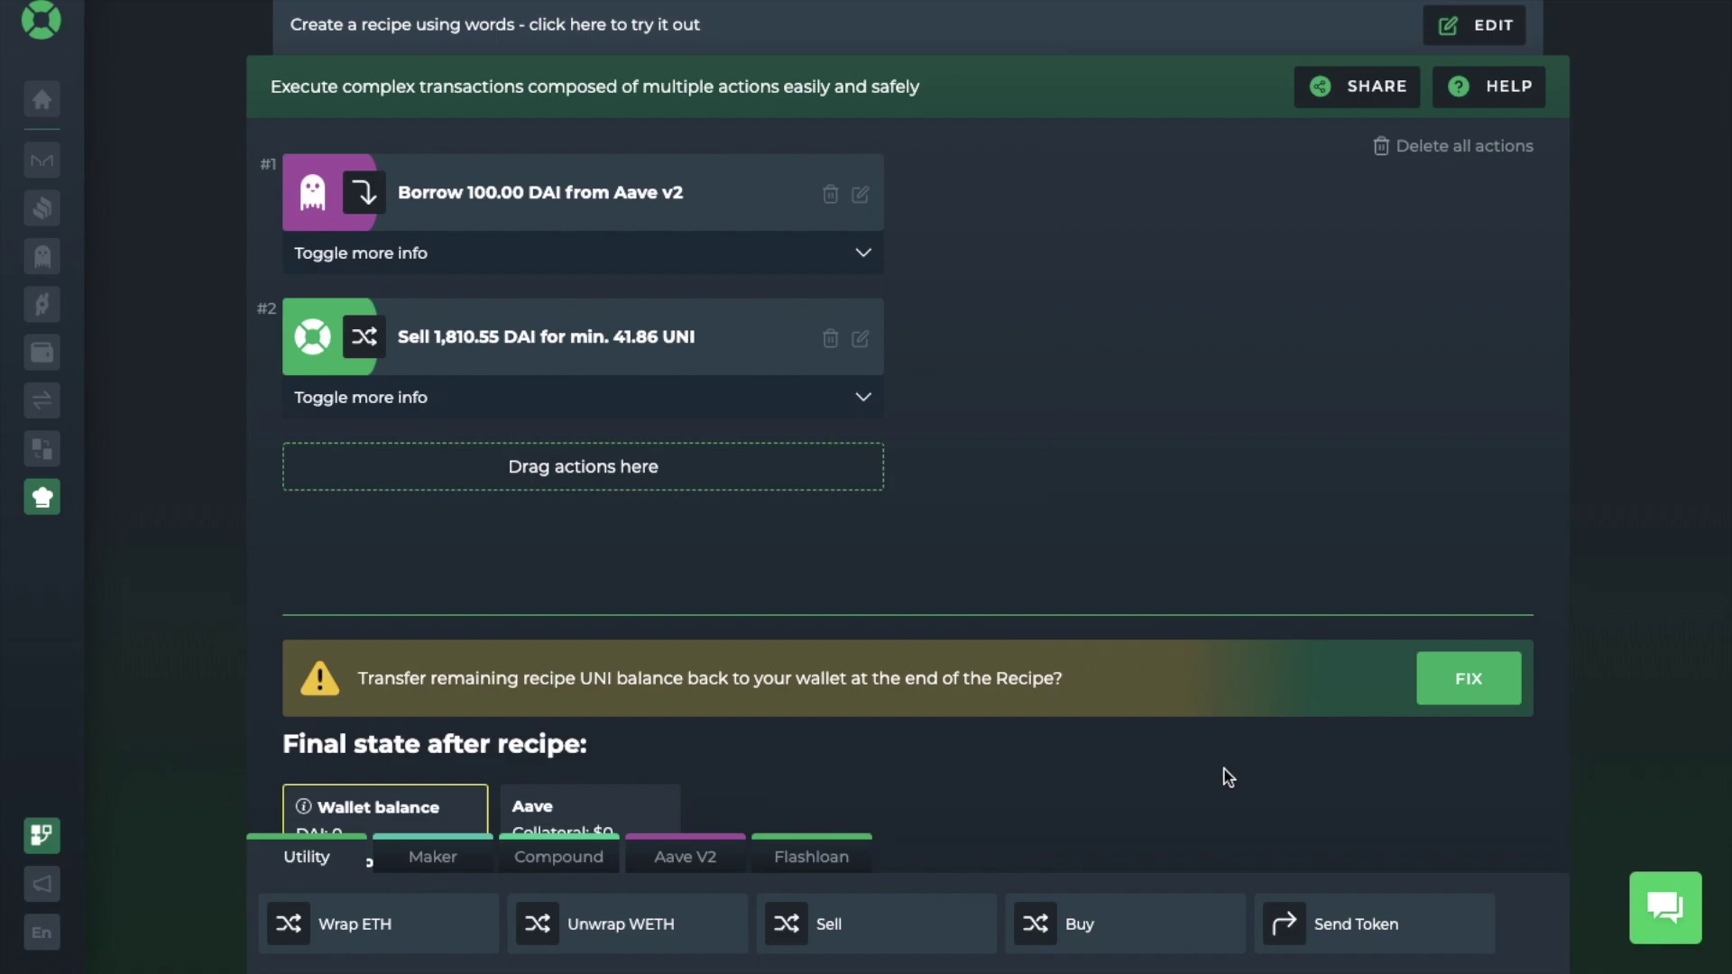
Step: Add a Send Token step moving all UNI to the wallet, then execute the recipe
click(1462, 686)
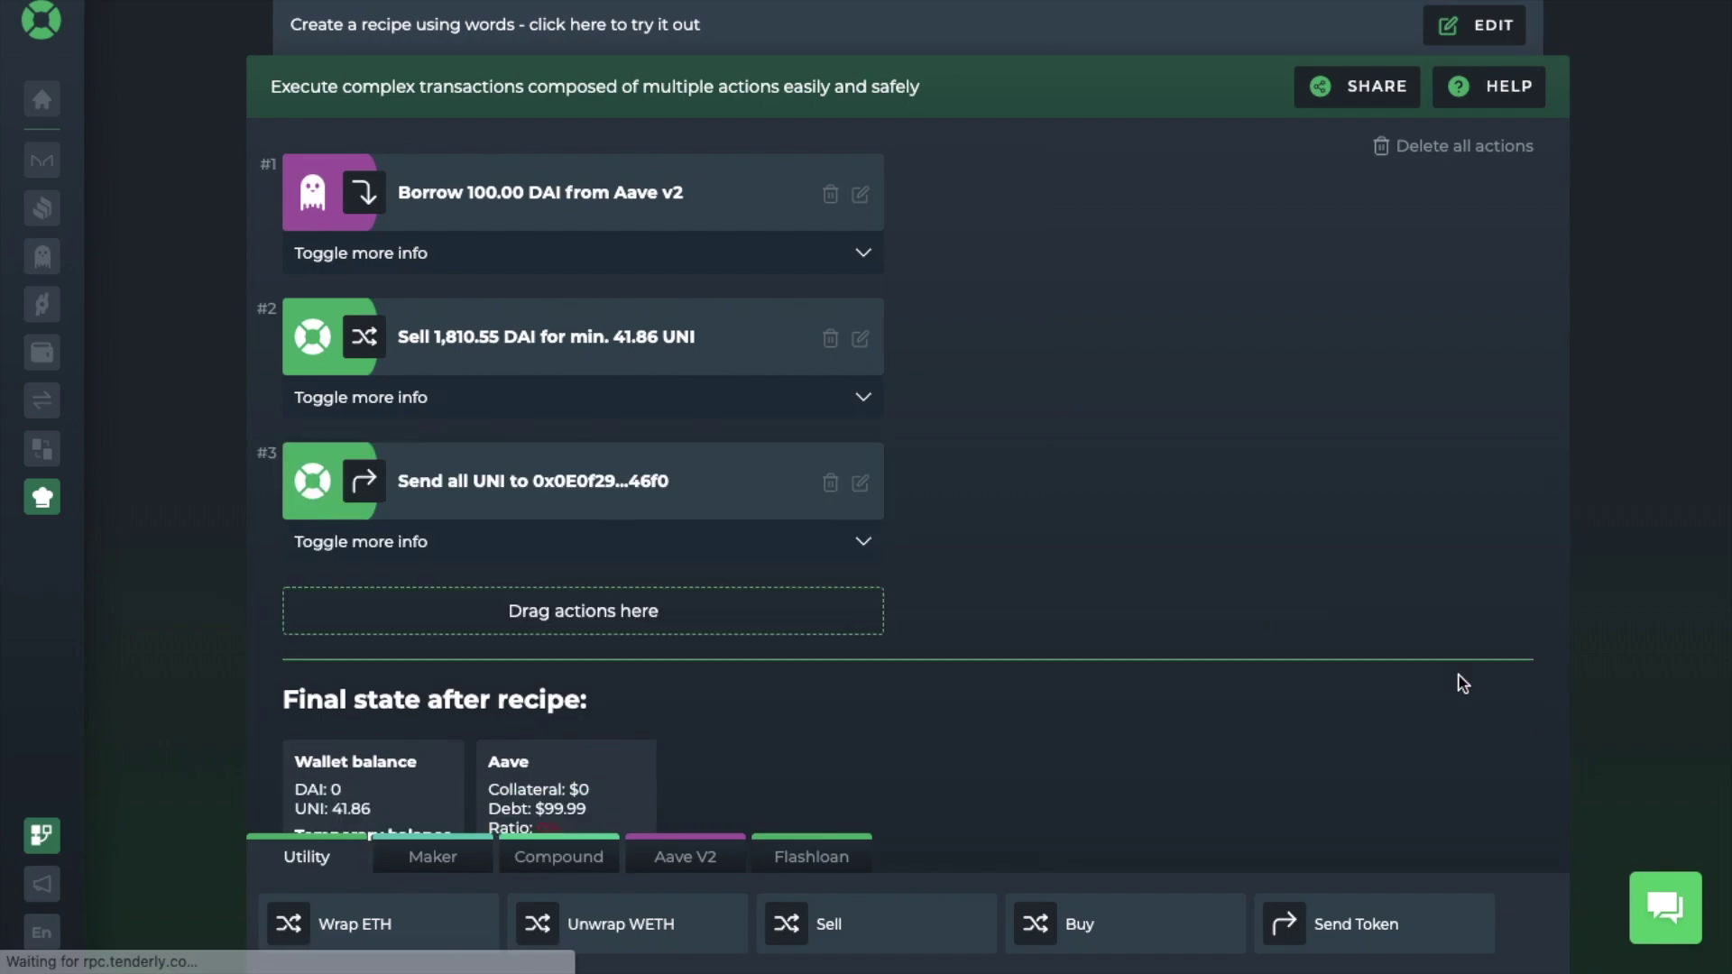
scroll(746, 502, down, 2)
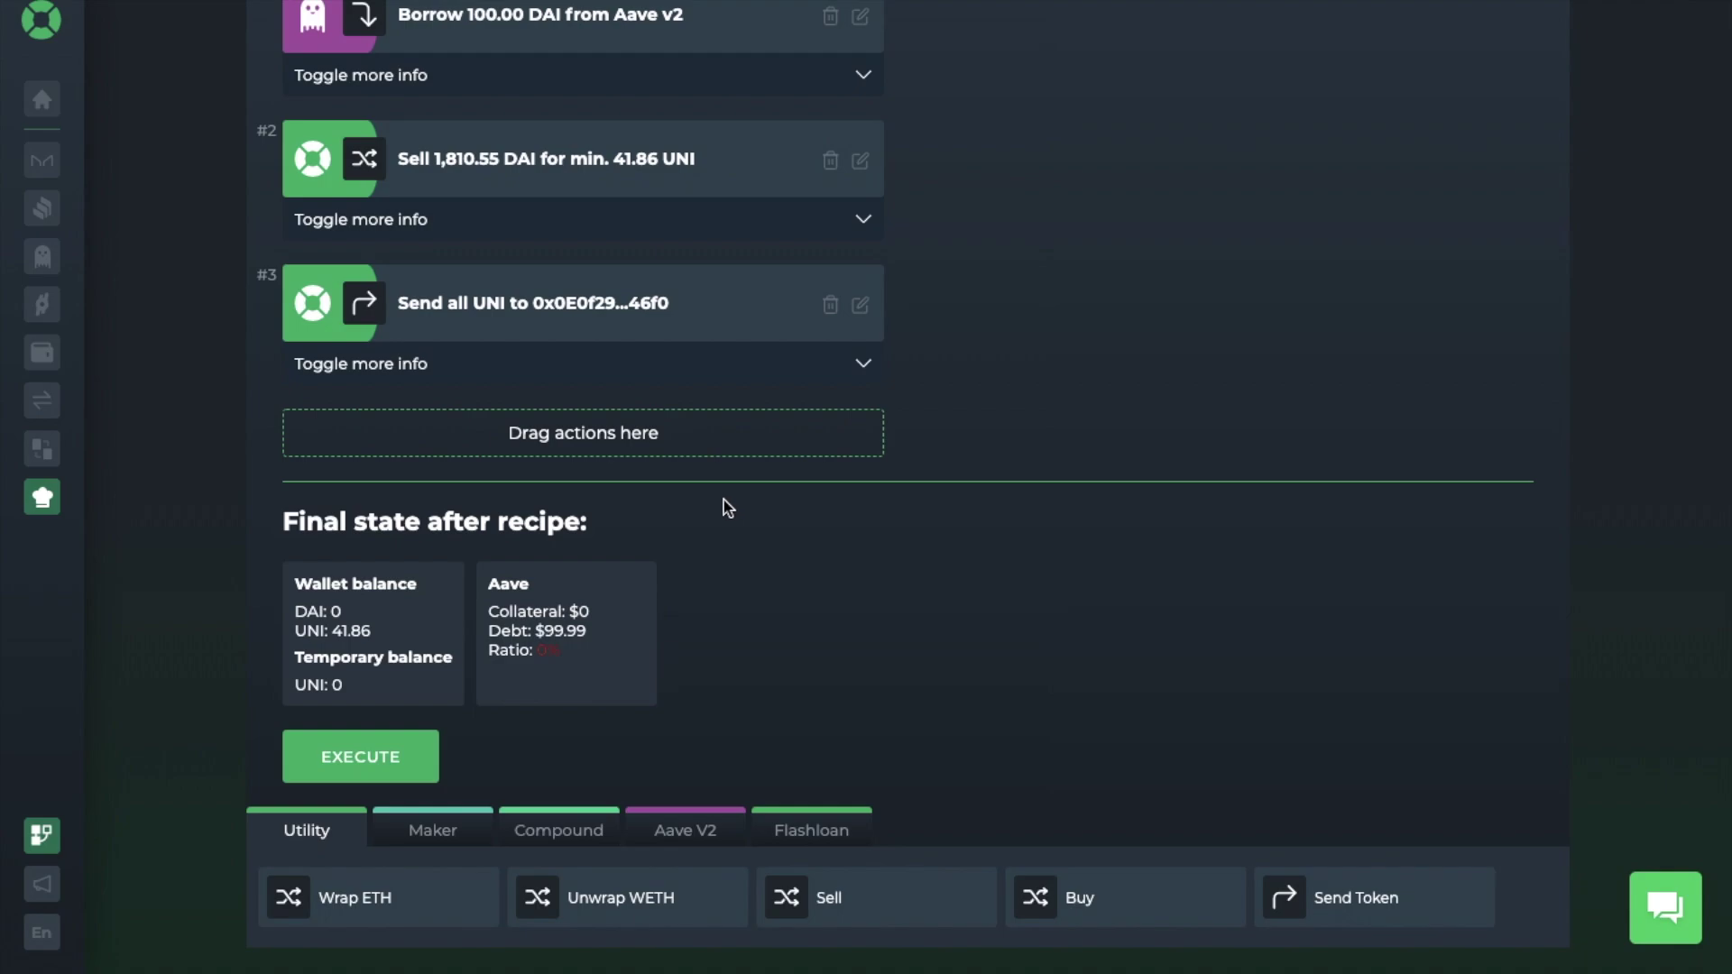
click(407, 756)
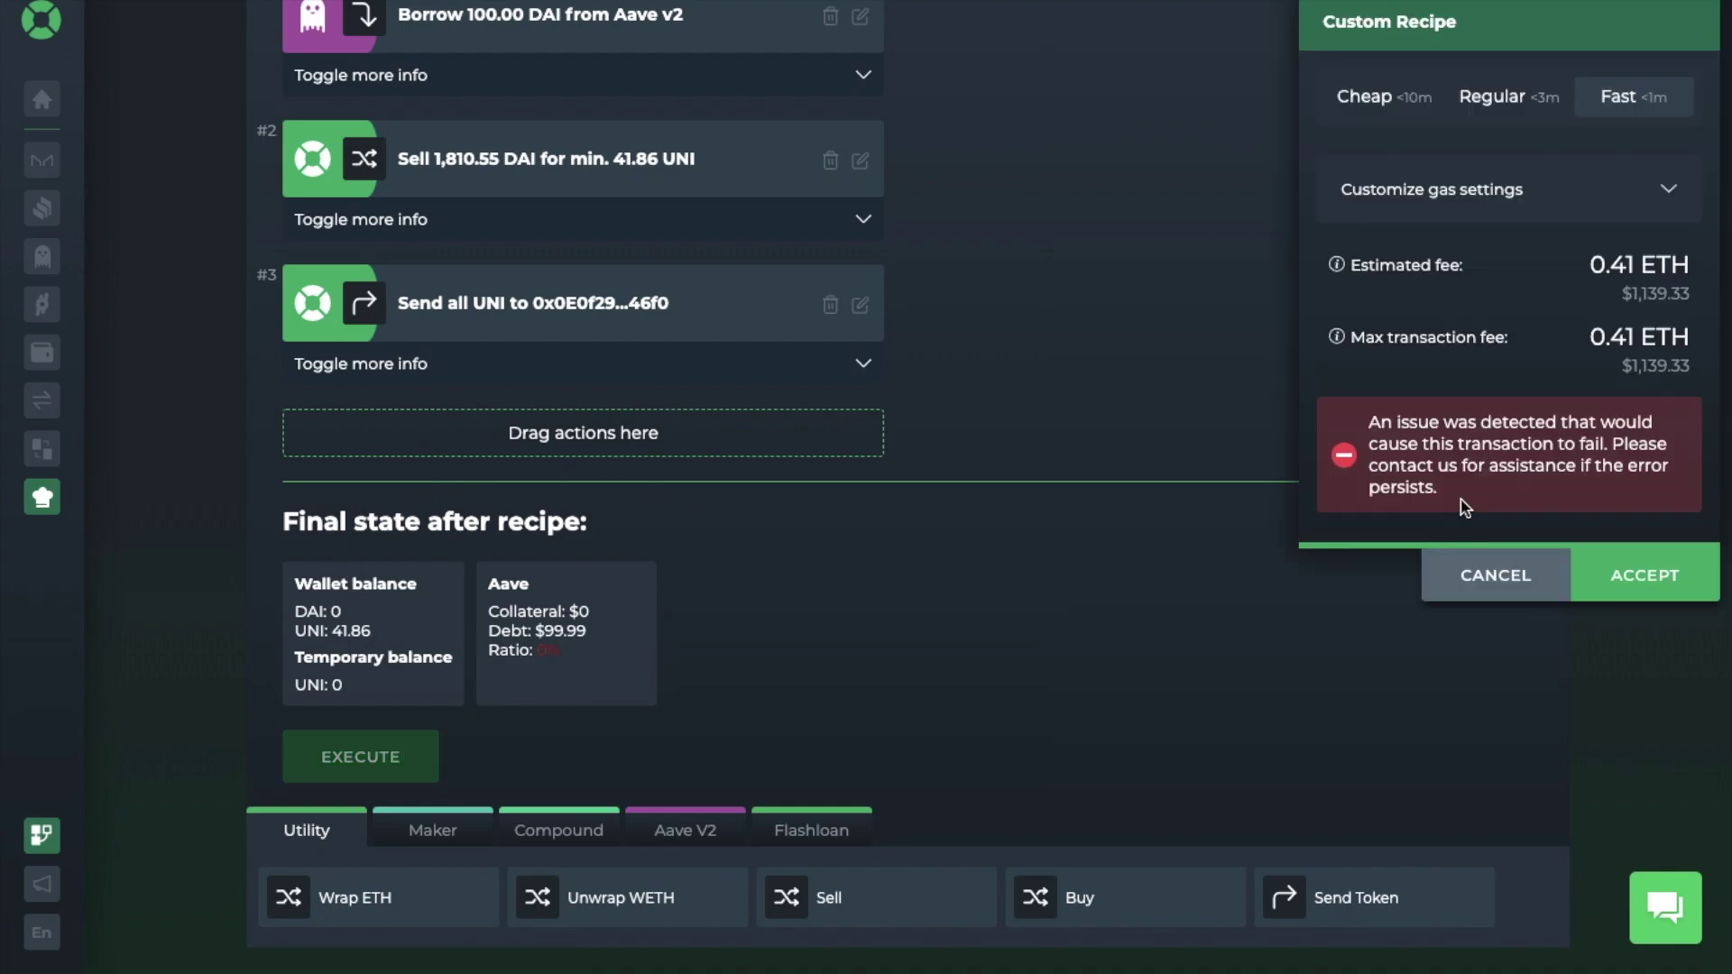